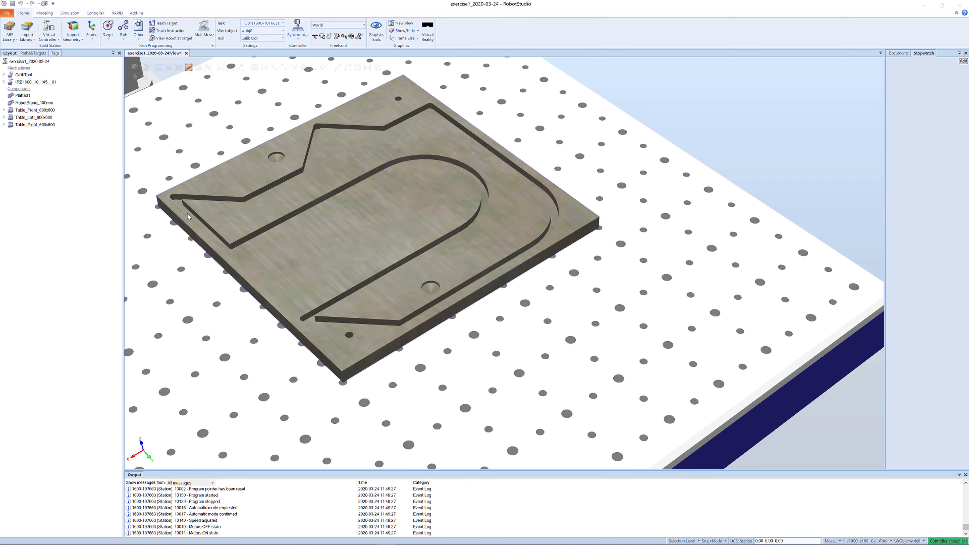
- Set the active workobject to Wobj_L_Table
{"action": "scroll", "coordinate": [477, 192], "scroll_direction": "down", "scroll_amount": 2}
{"action": "scroll", "coordinate": [352, 223], "scroll_direction": "down", "scroll_amount": 5}
{"action": "left_click_drag", "start_coordinate": [357, 224], "coordinate": [490, 259], "text": "ctrl"}
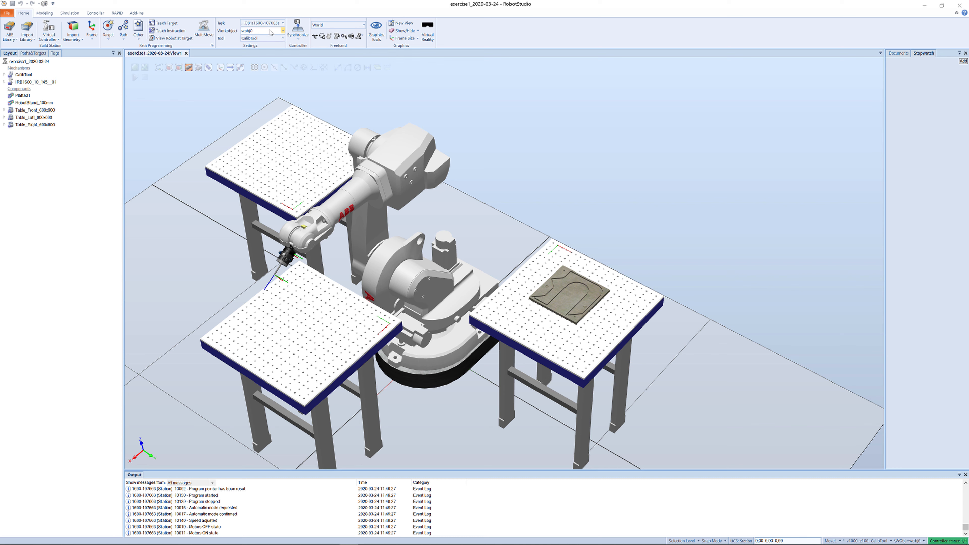
{"action": "left_click", "coordinate": [283, 31]}
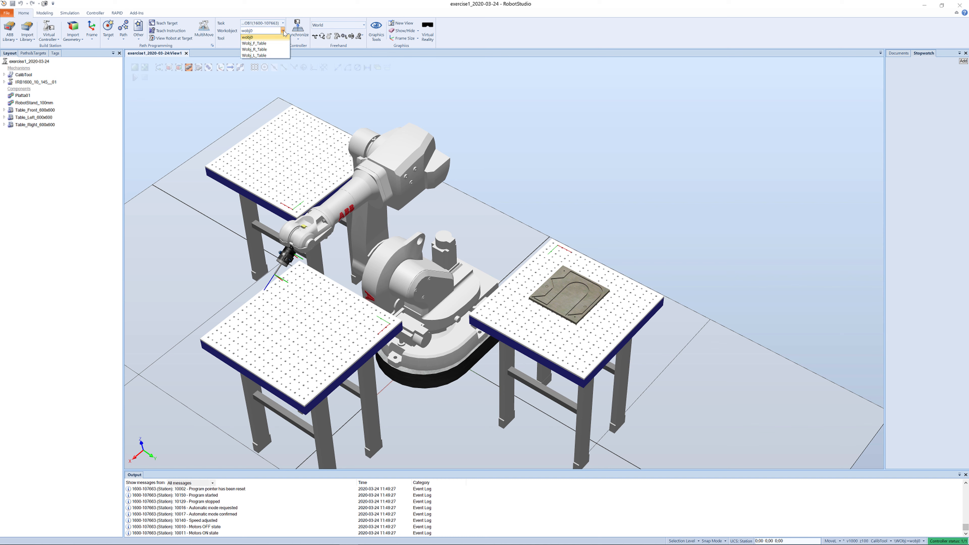
{"action": "left_click", "coordinate": [270, 55]}
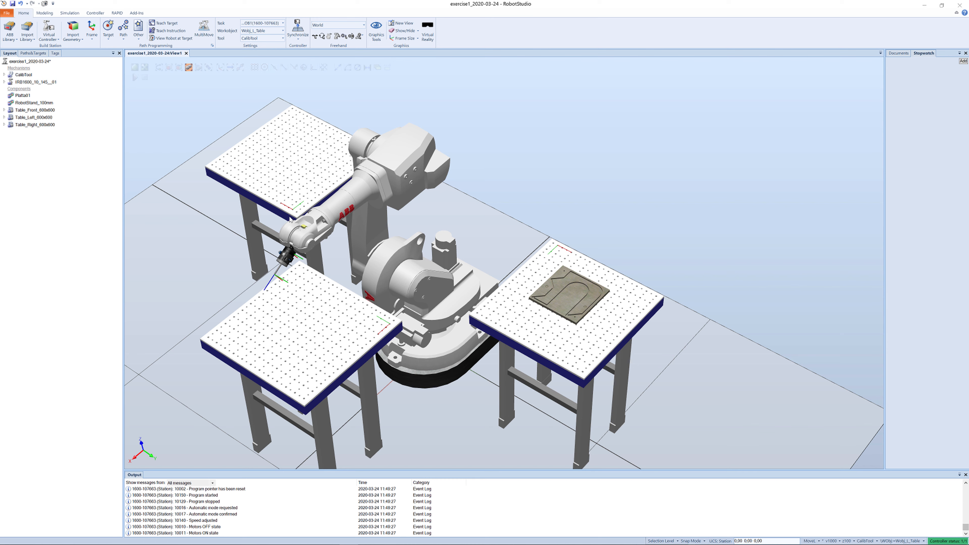
- Jog the robot's joints to bring the tool over the left table
{"action": "scroll", "coordinate": [291, 219], "scroll_direction": "up", "scroll_amount": 5}
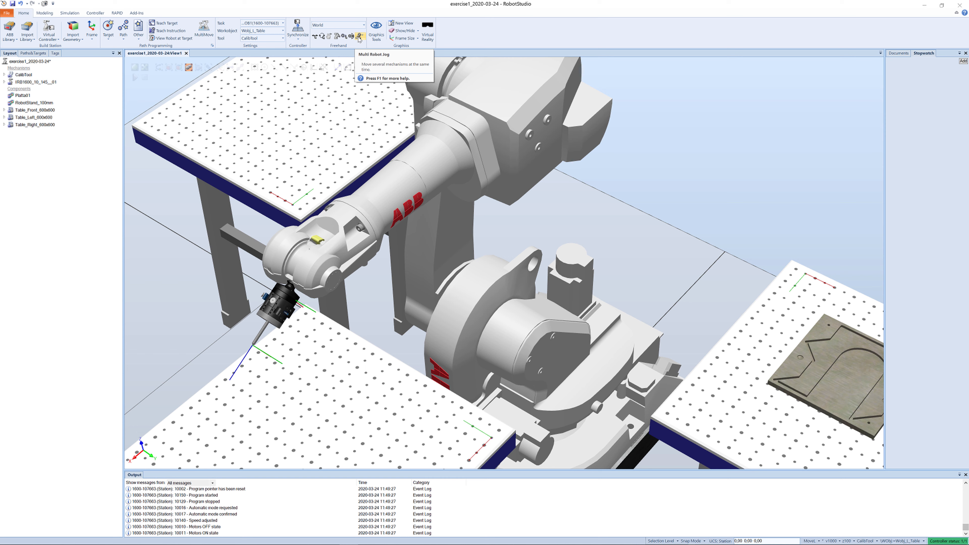
{"action": "left_click", "coordinate": [338, 36]}
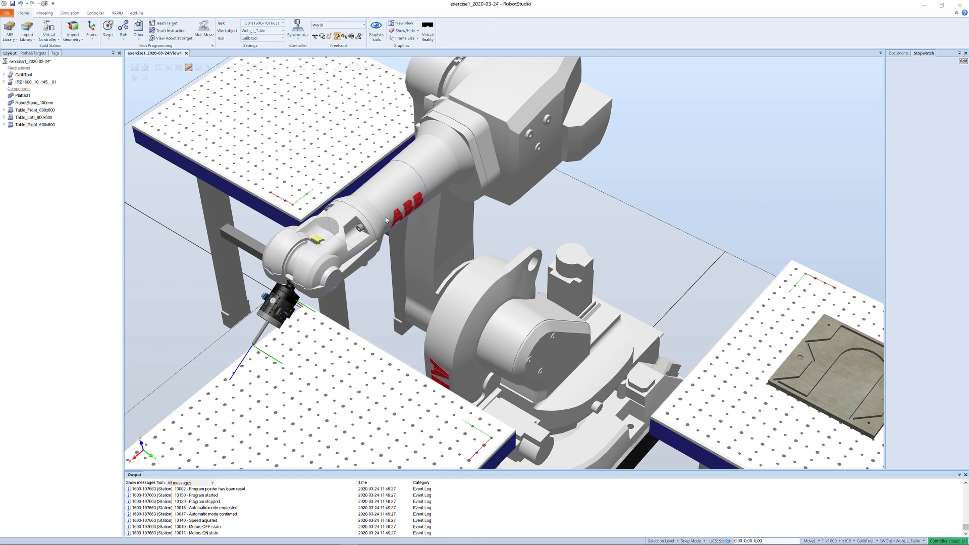
{"action": "left_click_drag", "start_coordinate": [397, 225], "coordinate": [364, 123], "text": "ctrl+shift"}
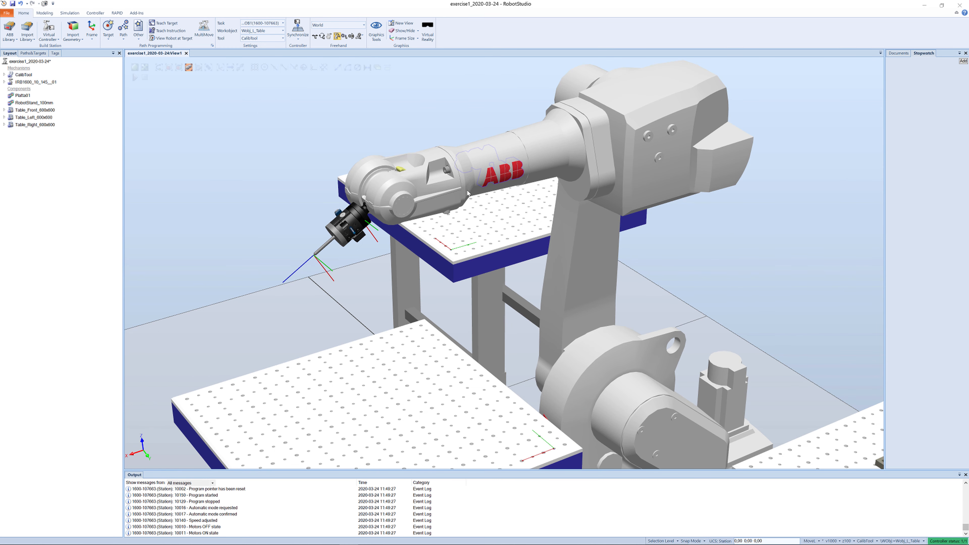
{"action": "left_click", "coordinate": [439, 202]}
{"action": "left_click_drag", "start_coordinate": [401, 212], "coordinate": [470, 202]}
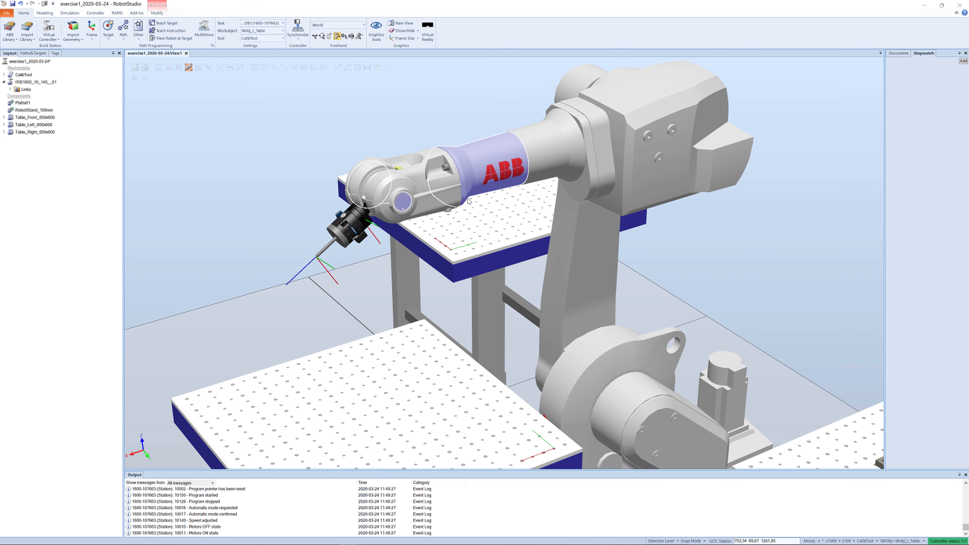
{"action": "left_click_drag", "start_coordinate": [542, 166], "coordinate": [559, 246]}
{"action": "left_click_drag", "start_coordinate": [649, 380], "coordinate": [700, 408]}
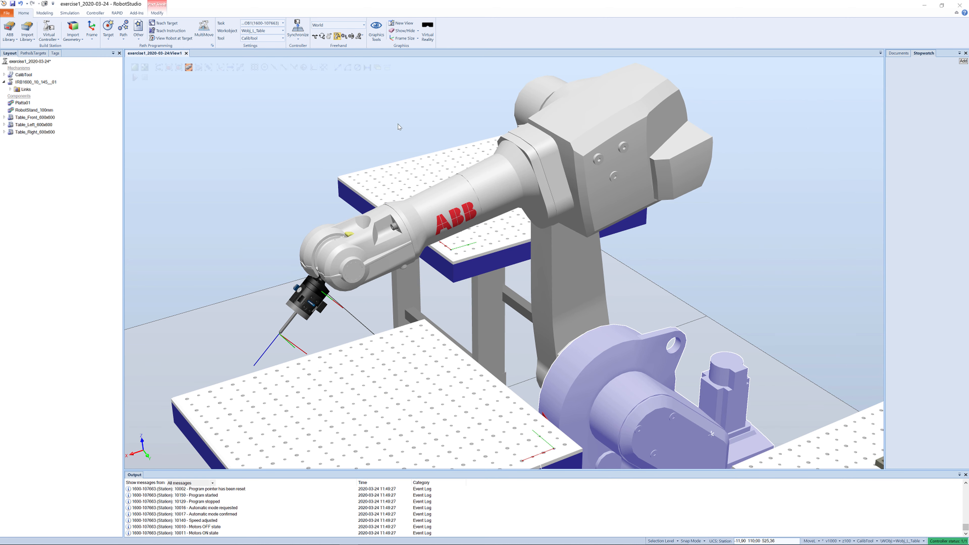
- Jog the tool linearly upward along its Z axis
{"action": "left_click", "coordinate": [345, 36]}
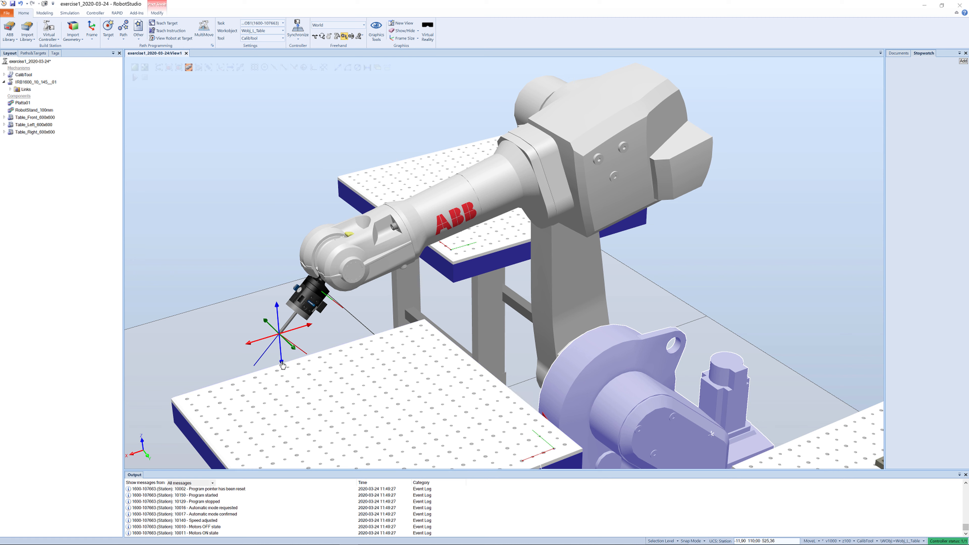
{"action": "left_click_drag", "start_coordinate": [283, 365], "coordinate": [297, 254]}
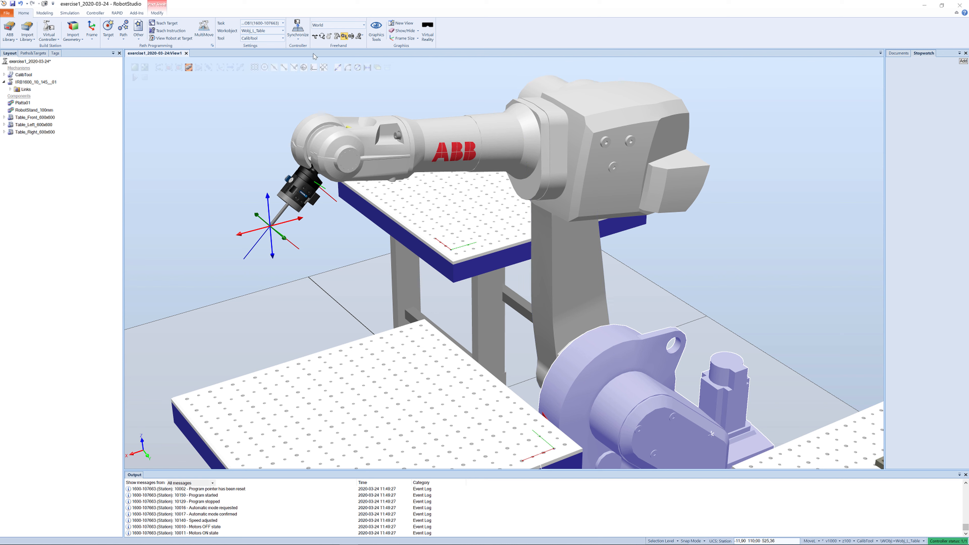
- Reorient the tool about its tool centre point with the Jog Reorient tool
{"action": "left_click", "coordinate": [351, 36]}
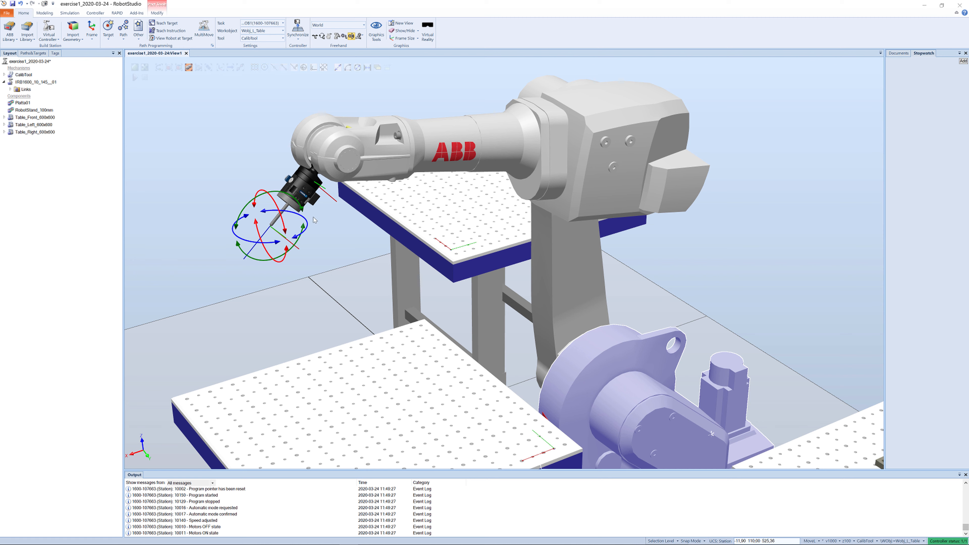
{"action": "mouse_move", "coordinate": [276, 264]}
{"action": "left_mouse_down"}
{"action": "mouse_move", "coordinate": [254, 252]}
{"action": "mouse_move", "coordinate": [290, 266]}
{"action": "mouse_move", "coordinate": [272, 264]}
{"action": "left_mouse_up"}
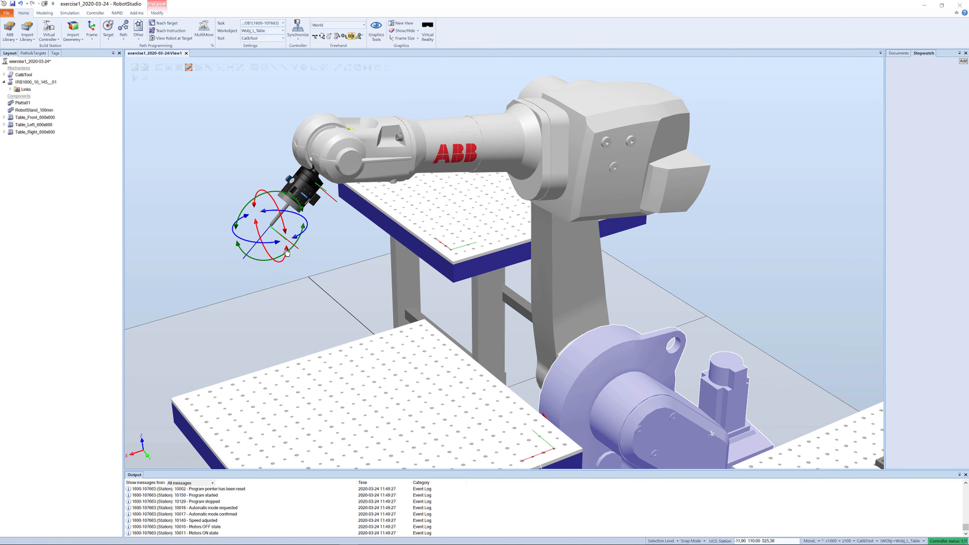
{"action": "left_click_drag", "start_coordinate": [305, 237], "coordinate": [297, 239]}
{"action": "left_click", "coordinate": [282, 231]}
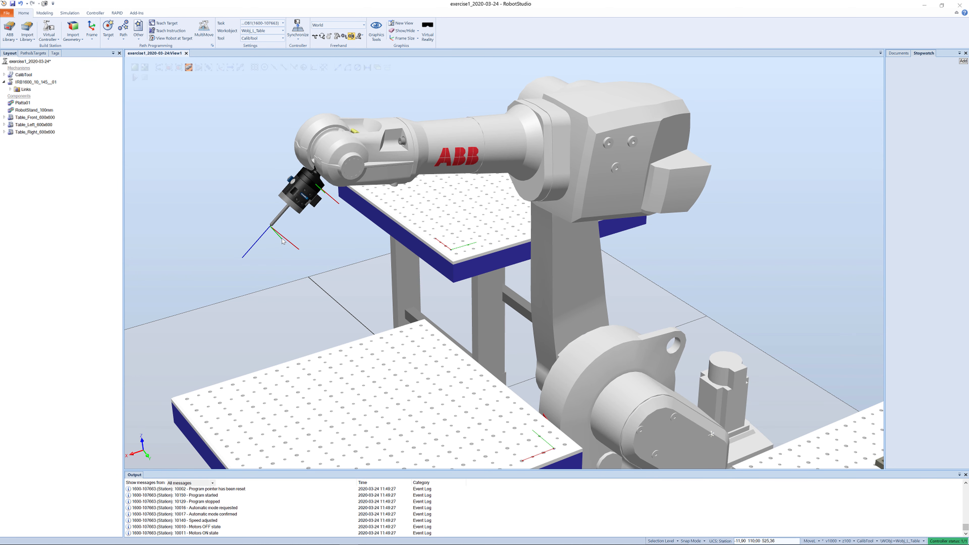
{"action": "left_click", "coordinate": [273, 225]}
{"action": "mouse_move", "coordinate": [285, 234]}
{"action": "left_mouse_down"}
{"action": "mouse_move", "coordinate": [284, 262]}
{"action": "mouse_move", "coordinate": [287, 222]}
{"action": "left_mouse_up"}
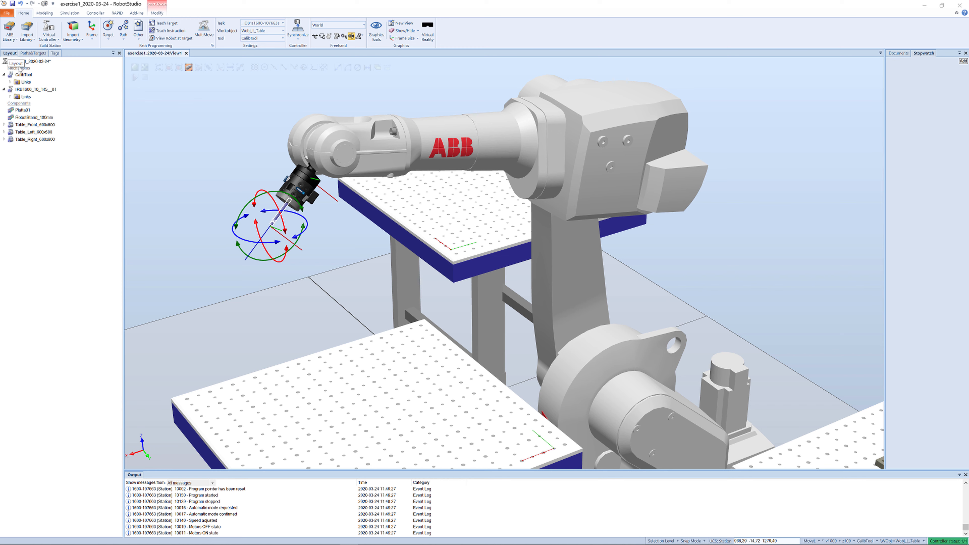
- Jump the IRB1600 robot back to its home pose
{"action": "left_click", "coordinate": [14, 90]}
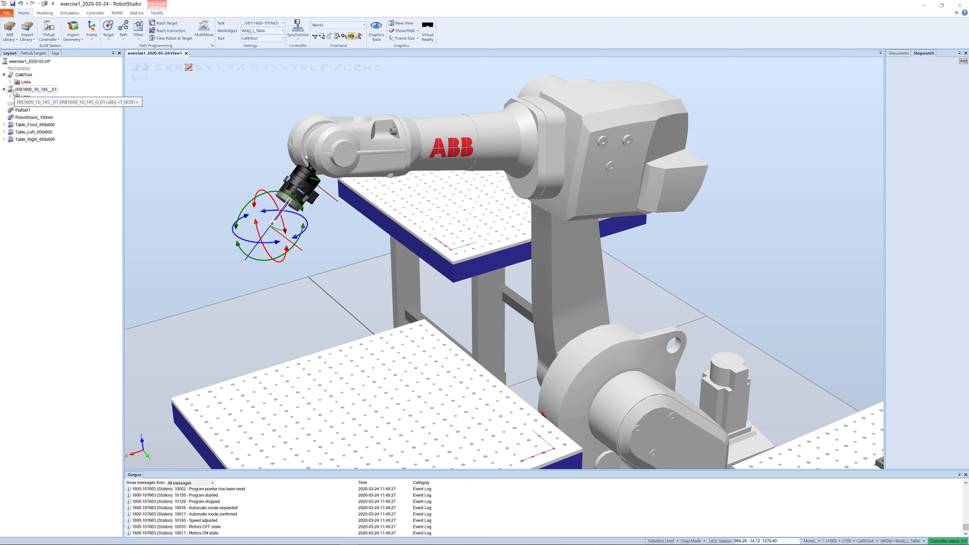
{"action": "right_click", "coordinate": [14, 91]}
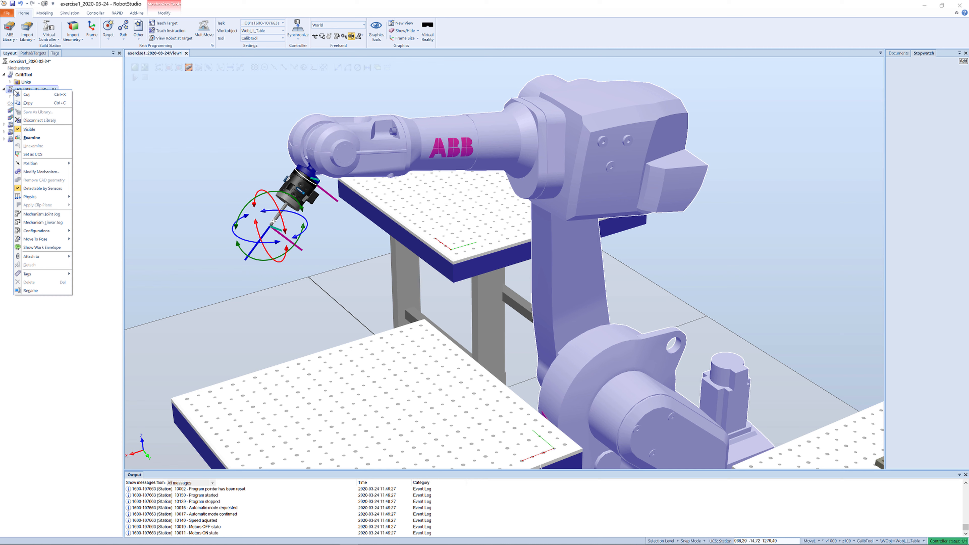
{"action": "mouse_move", "coordinate": [52, 241]}
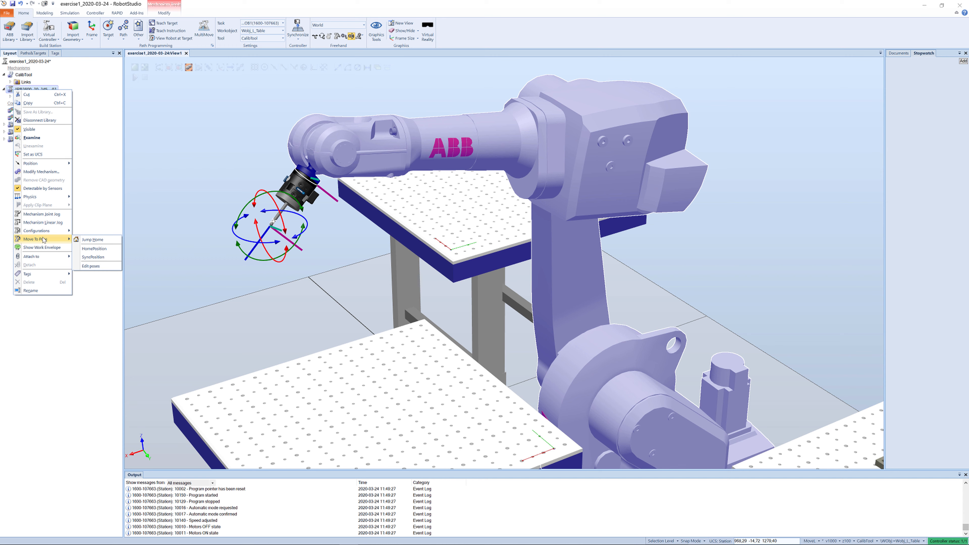
{"action": "left_click", "coordinate": [91, 240]}
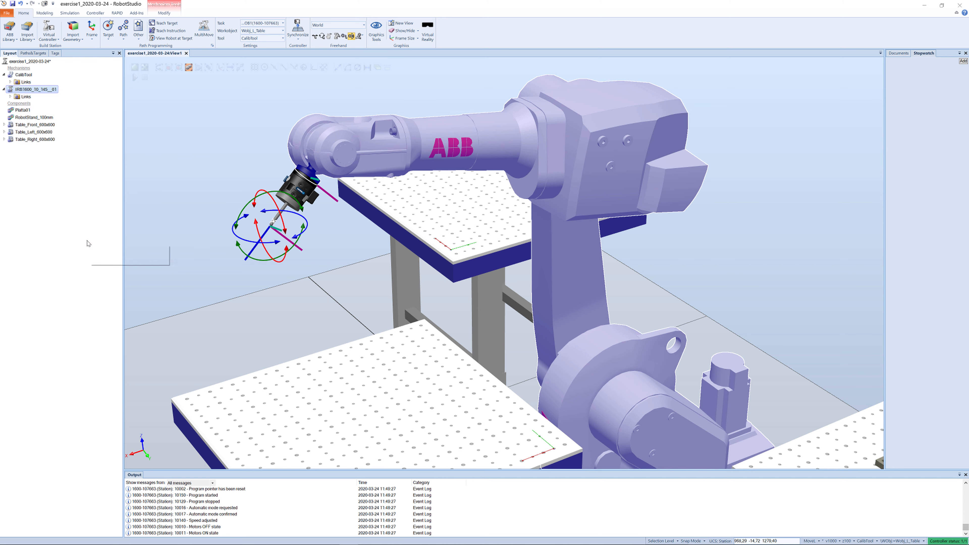
{"action": "left_click", "coordinate": [272, 210]}
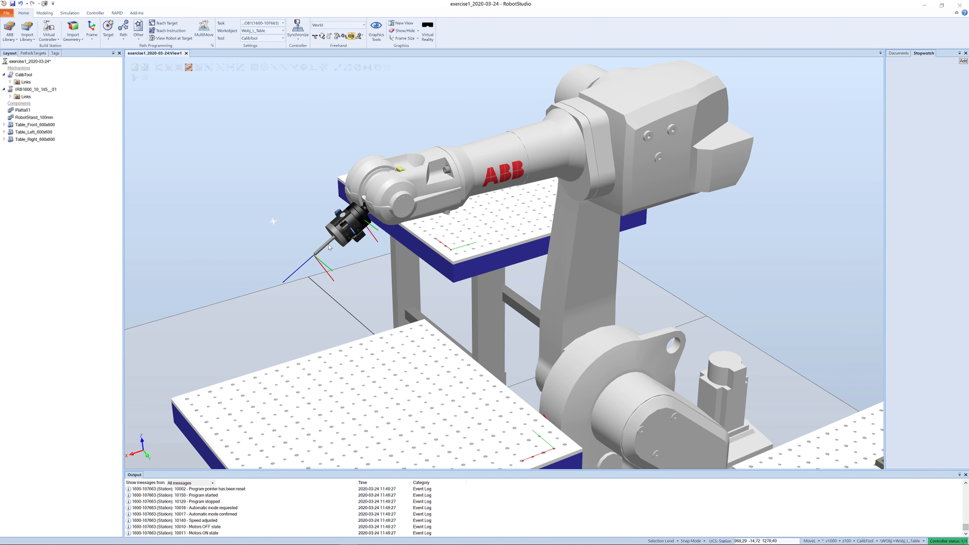
- Centre the view on the tool and reorient the tool slightly with Jog Reorient
{"action": "left_click_drag", "start_coordinate": [354, 239], "coordinate": [485, 192], "text": "ctrl+shift"}
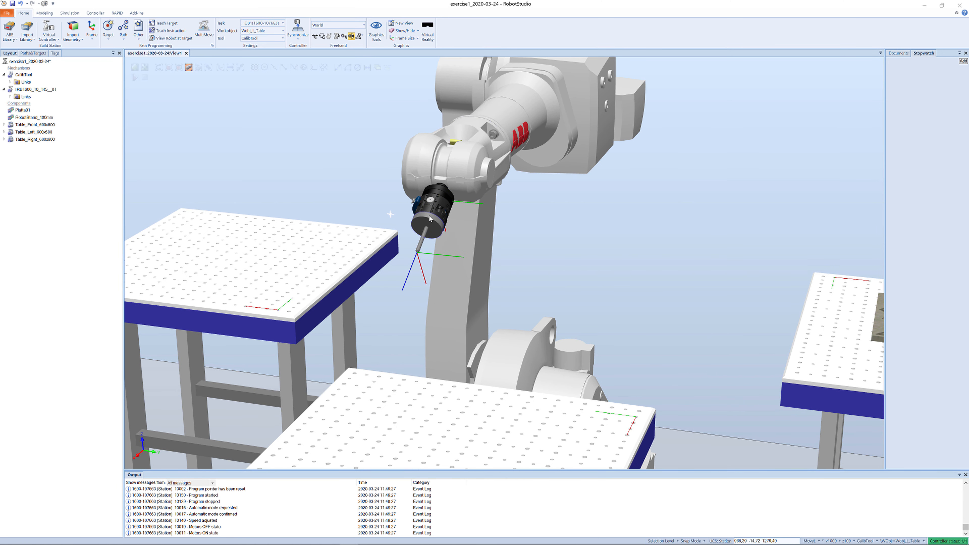
{"action": "right_click", "coordinate": [425, 223]}
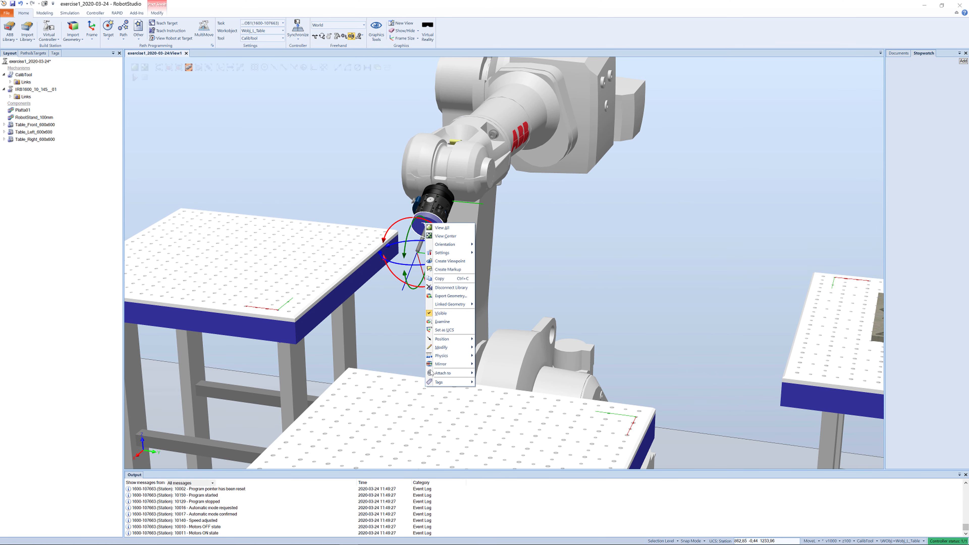
{"action": "mouse_move", "coordinate": [439, 364]}
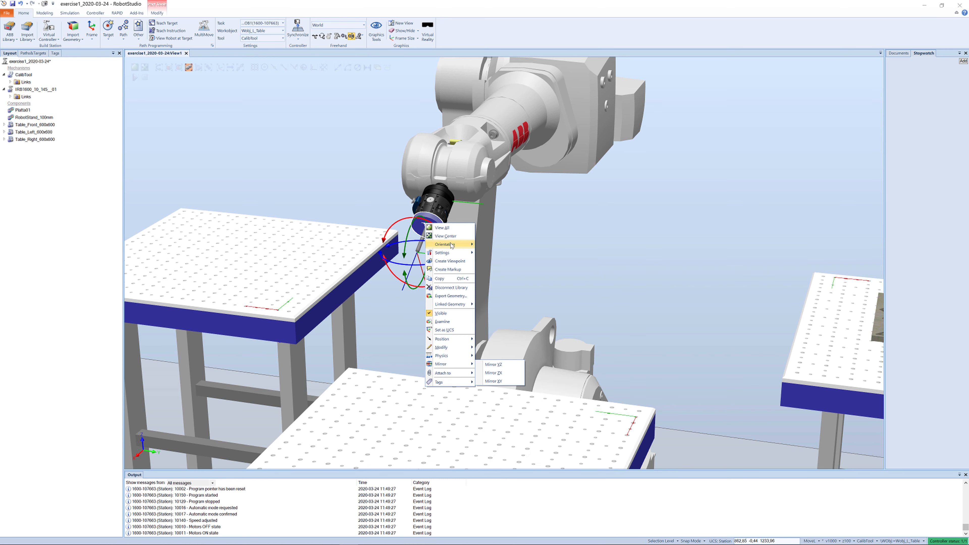
{"action": "left_click", "coordinate": [445, 236]}
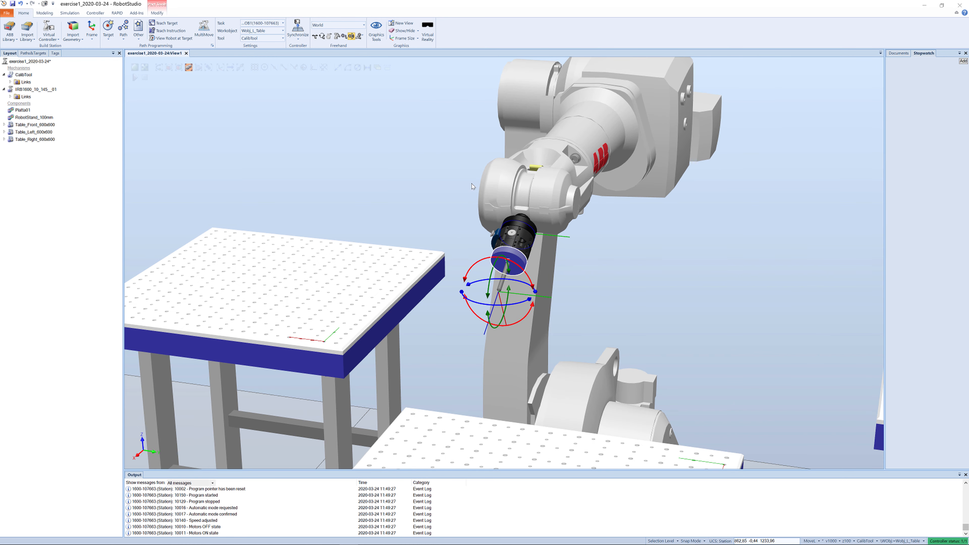
{"action": "left_click", "coordinate": [351, 37]}
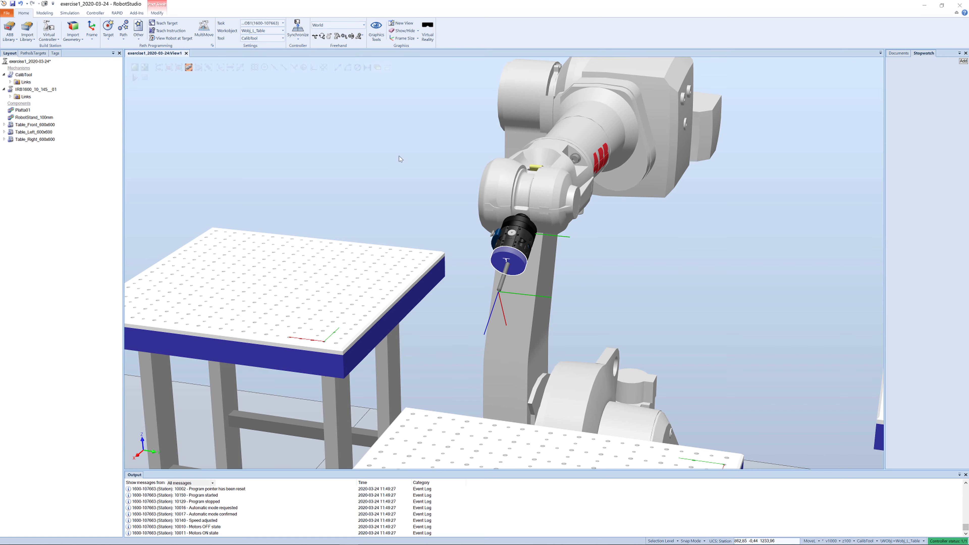
{"action": "mouse_move", "coordinate": [460, 203]}
{"action": "left_mouse_down", "text": "ctrl+shift"}
{"action": "mouse_move", "coordinate": [447, 201]}
{"action": "mouse_move", "coordinate": [469, 206]}
{"action": "left_mouse_up", "text": "ctrl+shift"}
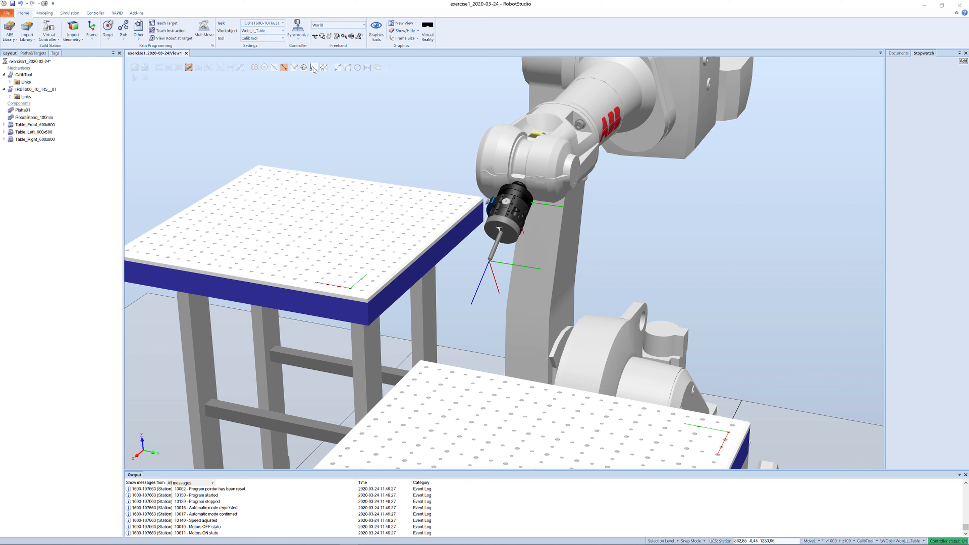
- Expand the T_ROB1 workobjects tree to Wobj_L_Table and teach a target at the current robot position
{"action": "left_click", "coordinate": [283, 71]}
{"action": "left_click_drag", "start_coordinate": [433, 190], "coordinate": [401, 174], "text": "ctrl+shift"}
{"action": "scroll", "coordinate": [401, 175], "scroll_direction": "down", "scroll_amount": 5}
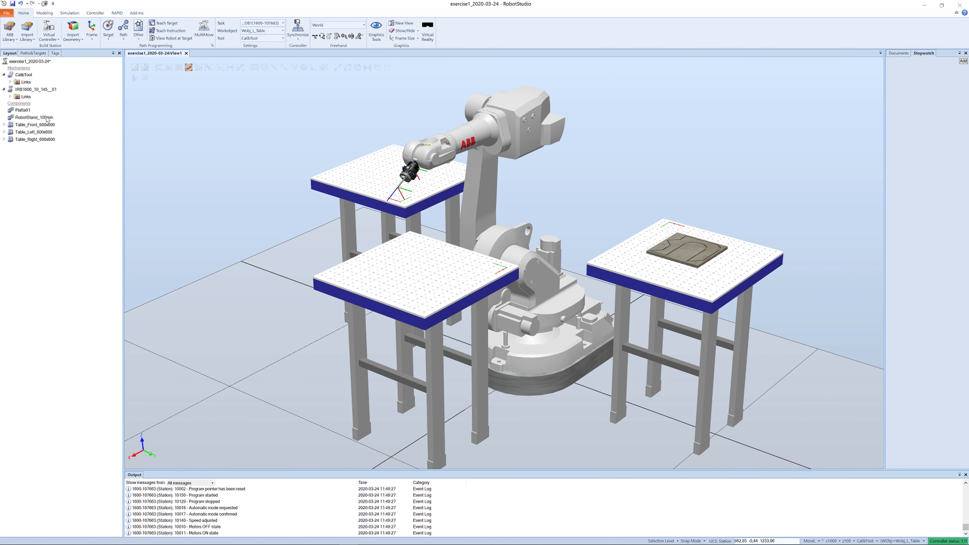
{"action": "left_click", "coordinate": [26, 53]}
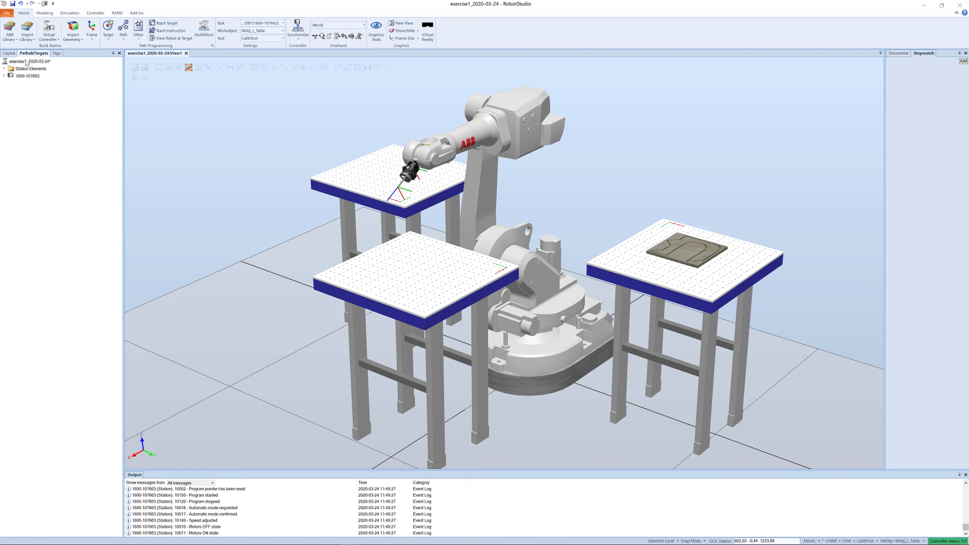
{"action": "left_click", "coordinate": [3, 76]}
{"action": "left_click", "coordinate": [9, 83]}
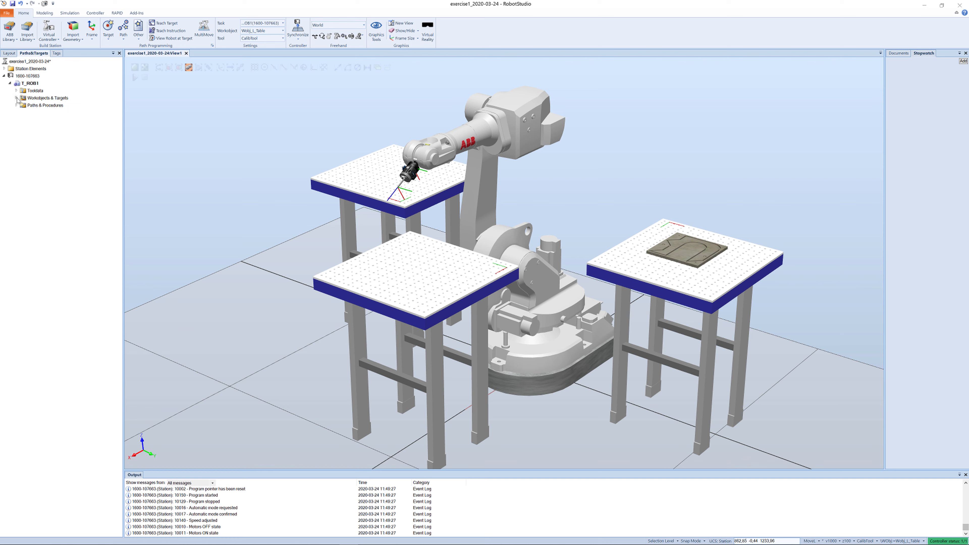
{"action": "left_click", "coordinate": [17, 98]}
{"action": "left_click", "coordinate": [23, 120]}
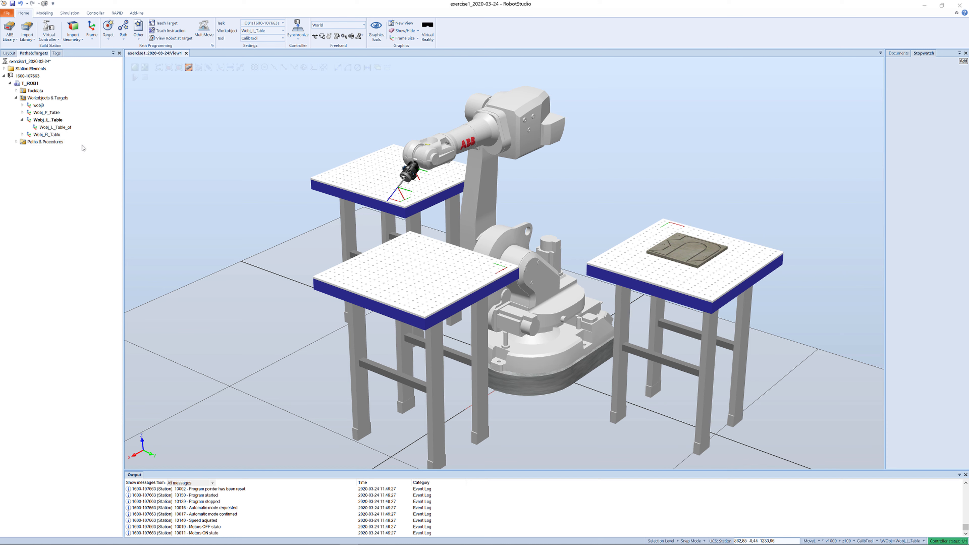
{"action": "left_click", "coordinate": [155, 23]}
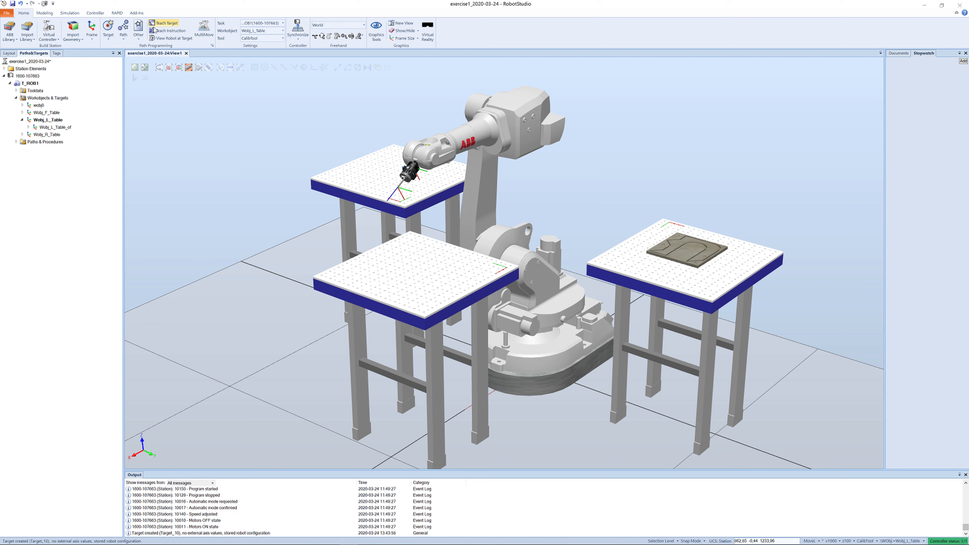
- Locate the new target under Wobj_L_Table_of in the tree and view it in the station
{"action": "left_click", "coordinate": [29, 127]}
{"action": "left_click", "coordinate": [50, 135]}
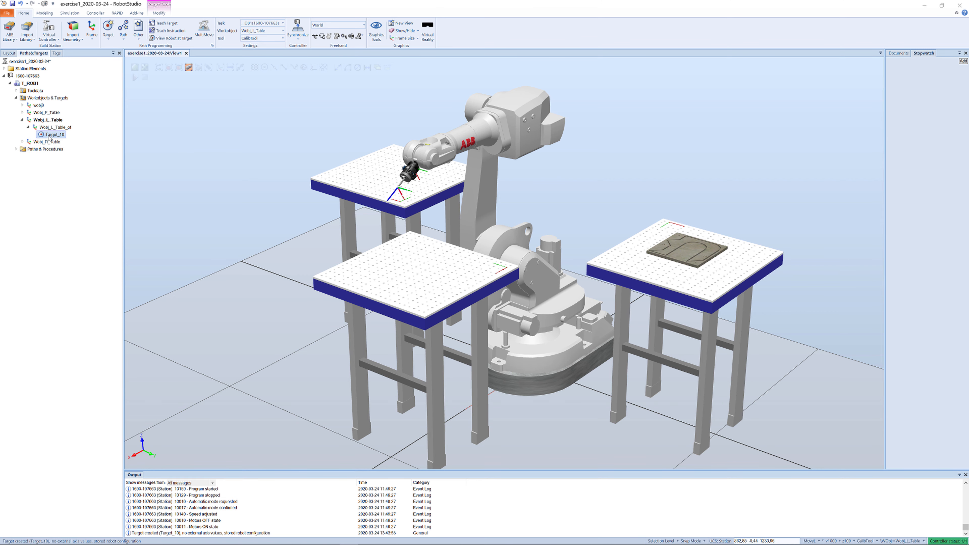
{"action": "left_click", "coordinate": [336, 203]}
{"action": "left_click_drag", "start_coordinate": [388, 205], "coordinate": [274, 214], "text": "ctrl+shift"}
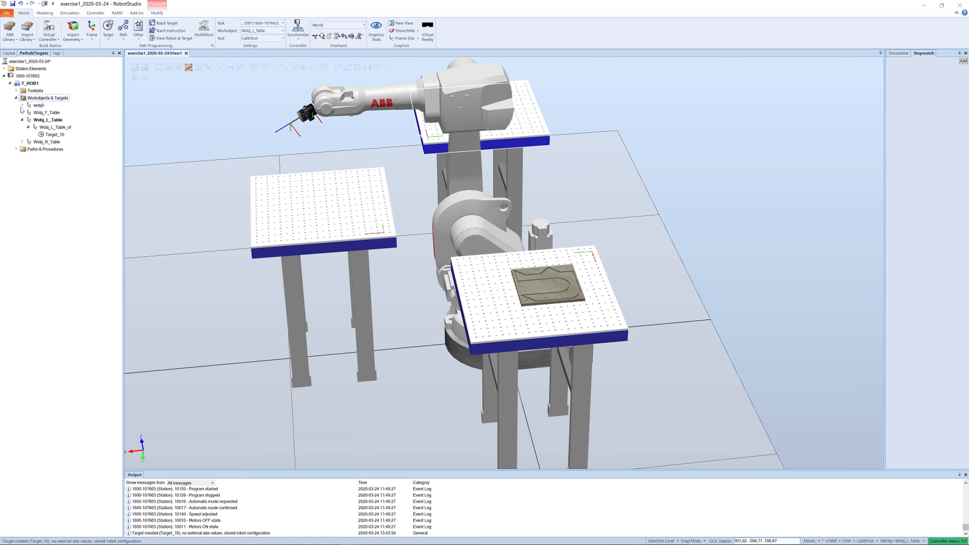
- Open Mechanism Joint Jog for the robot and rotate joint 1 to swing the arm toward the back table
{"action": "left_click", "coordinate": [9, 53]}
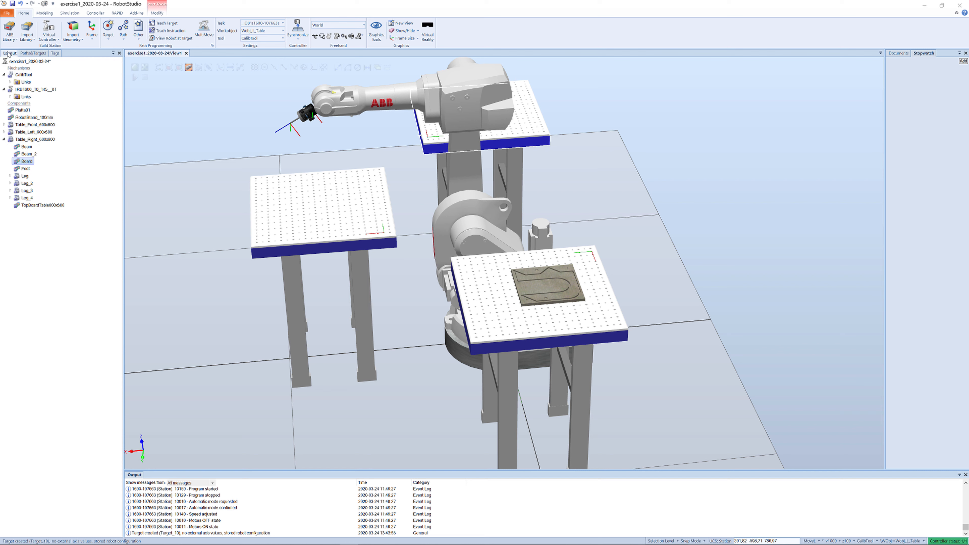
{"action": "right_click", "coordinate": [17, 93]}
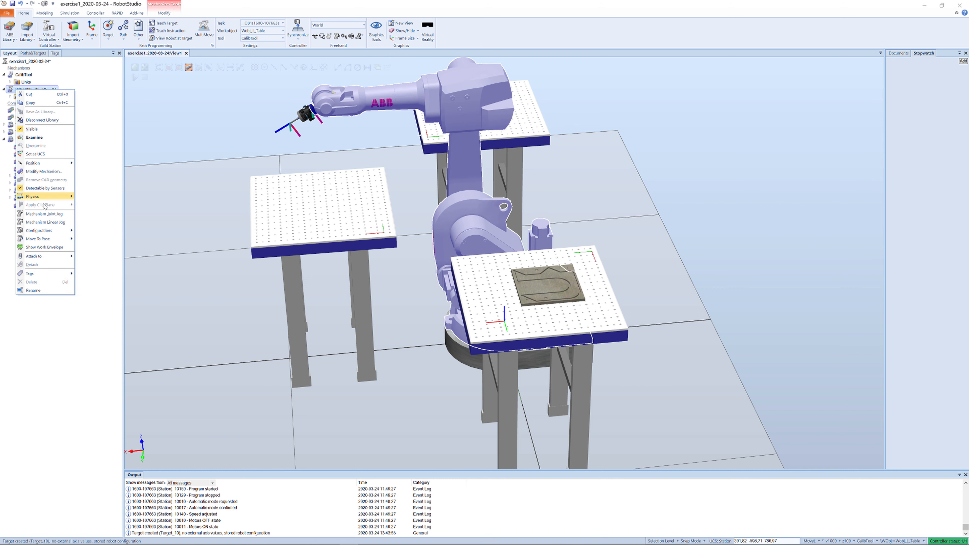
{"action": "left_click", "coordinate": [45, 214]}
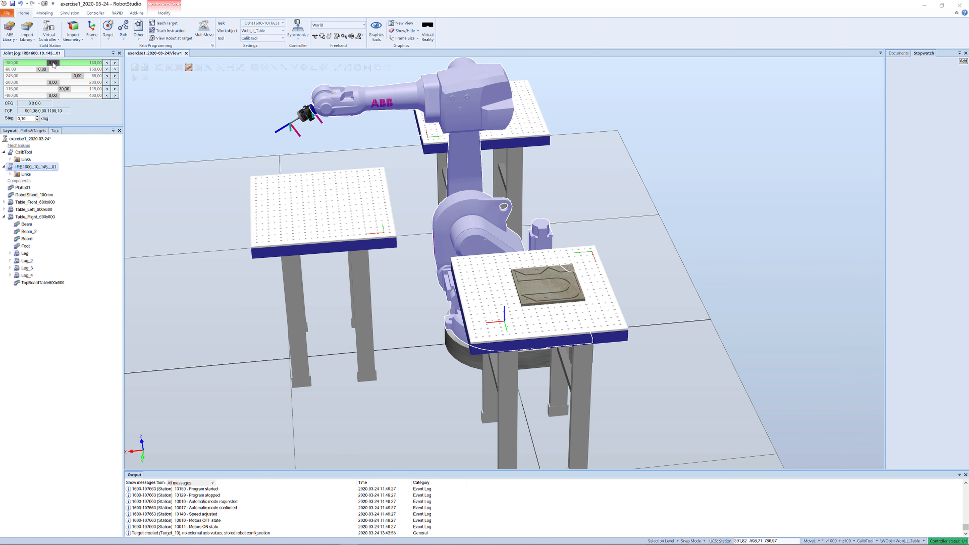
{"action": "left_click_drag", "start_coordinate": [53, 64], "coordinate": [77, 64]}
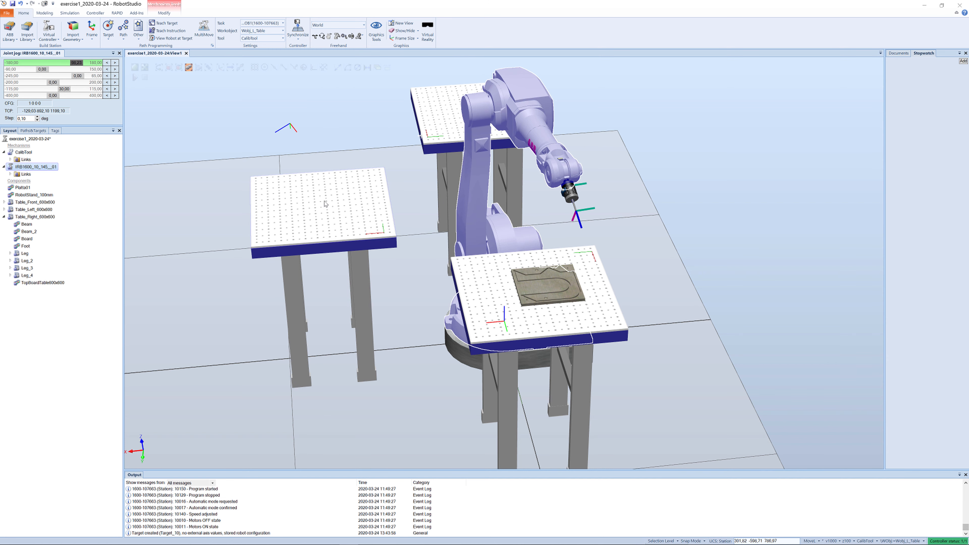
- Jog robot joint 3 and set its value to 0 degrees
{"action": "mouse_move", "coordinate": [326, 203]}
{"action": "left_mouse_down", "text": "ctrl+shift"}
{"action": "mouse_move", "coordinate": [357, 216]}
{"action": "mouse_move", "coordinate": [324, 189]}
{"action": "left_mouse_up", "text": "ctrl+shift"}
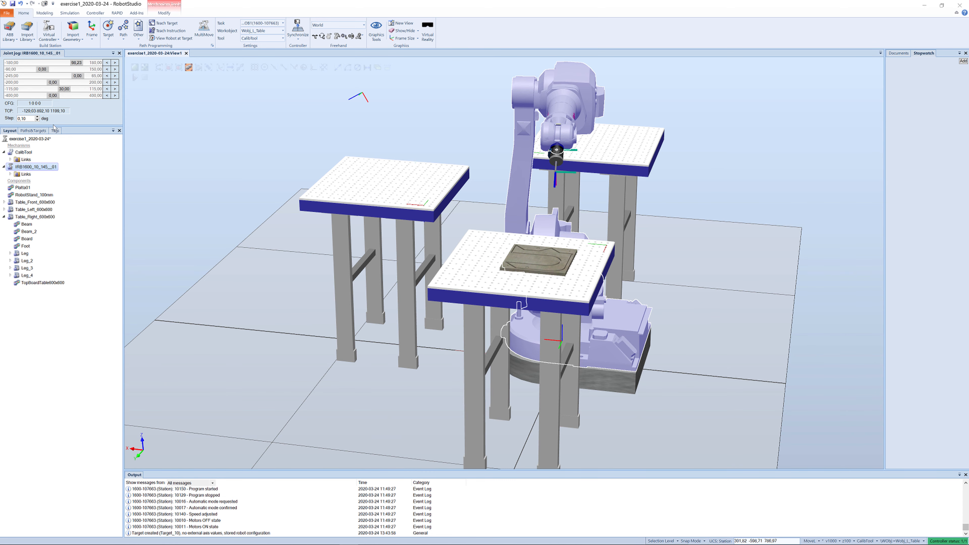
{"action": "left_click_drag", "start_coordinate": [75, 75], "coordinate": [84, 84]}
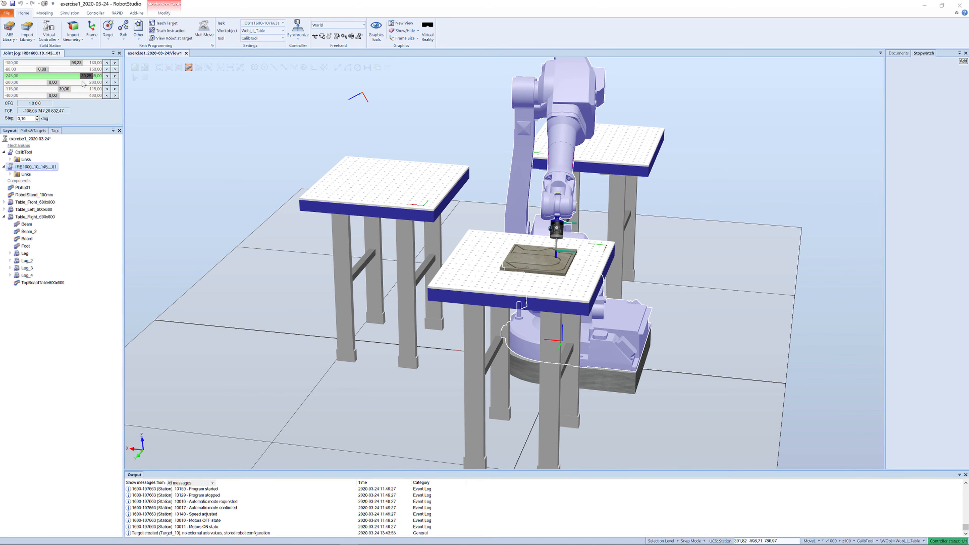
{"action": "left_click_drag", "start_coordinate": [218, 154], "coordinate": [126, 137], "text": "ctrl+shift"}
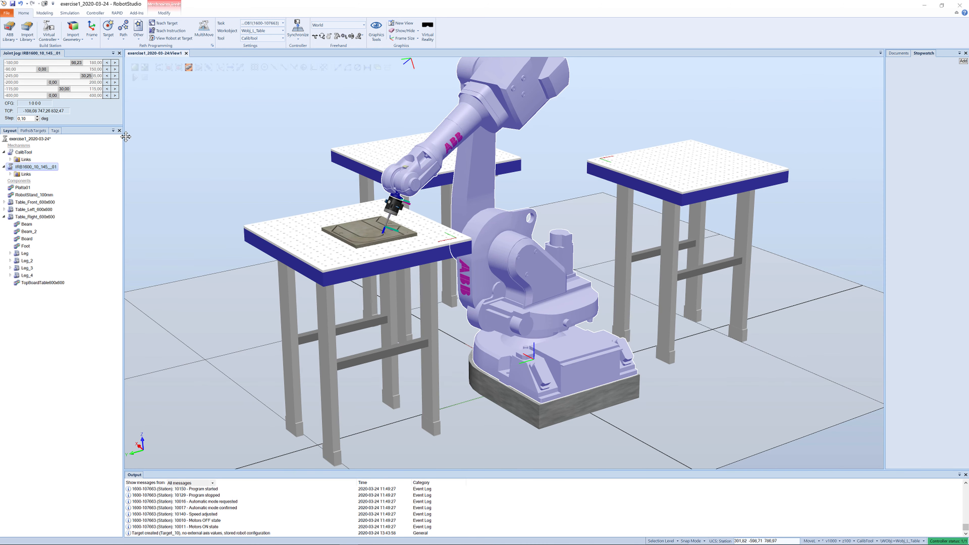
{"action": "left_click", "coordinate": [303, 181]}
{"action": "left_click_drag", "start_coordinate": [303, 181], "coordinate": [277, 192], "text": "ctrl+shift"}
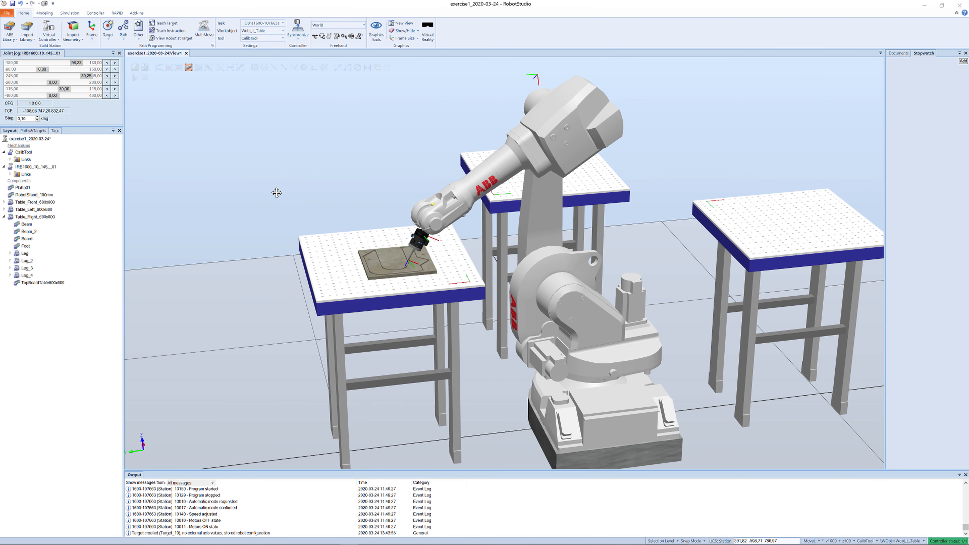
{"action": "mouse_move", "coordinate": [91, 76]}
{"action": "left_mouse_down"}
{"action": "mouse_move", "coordinate": [70, 78]}
{"action": "mouse_move", "coordinate": [83, 82]}
{"action": "left_mouse_up"}
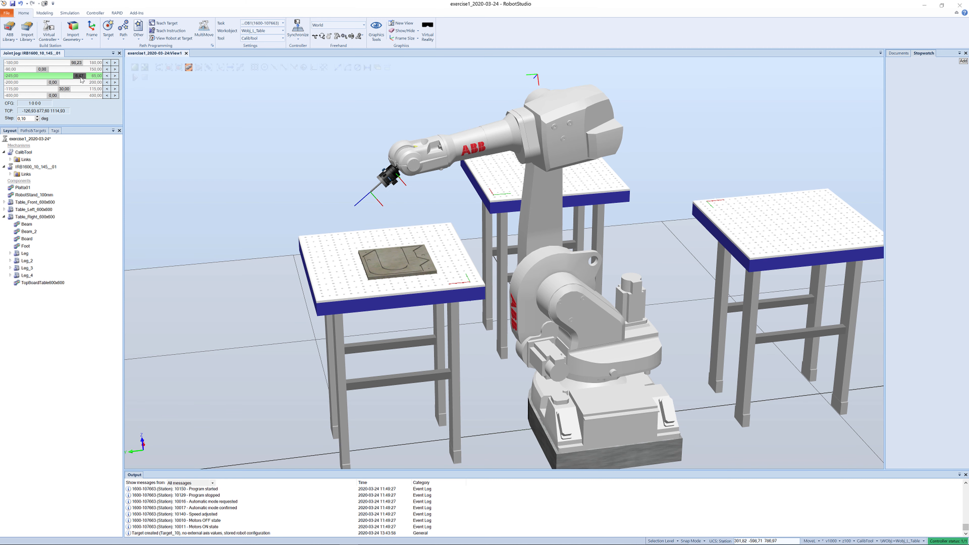
{"action": "type", "text": "0"}
{"action": "key", "text": "Return"}
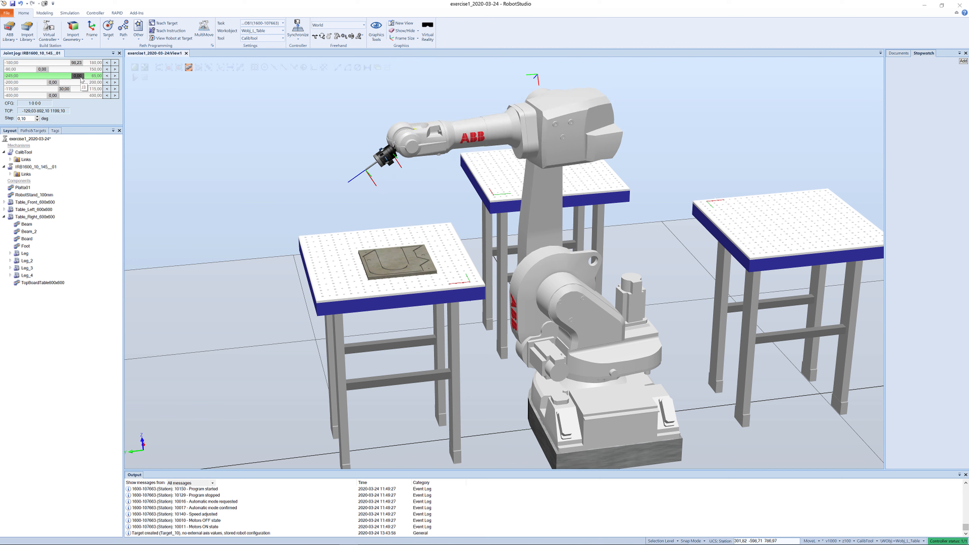
- Set joint 5 to 90 degrees and teach a target at the resulting robot position
{"action": "left_click", "coordinate": [60, 89]}
{"action": "type", "text": "90"}
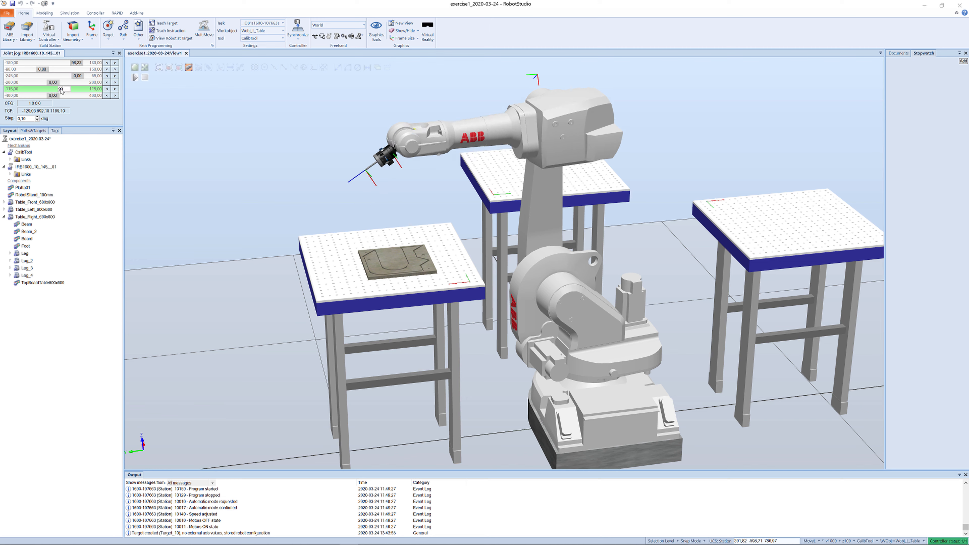
{"action": "key", "text": "Return"}
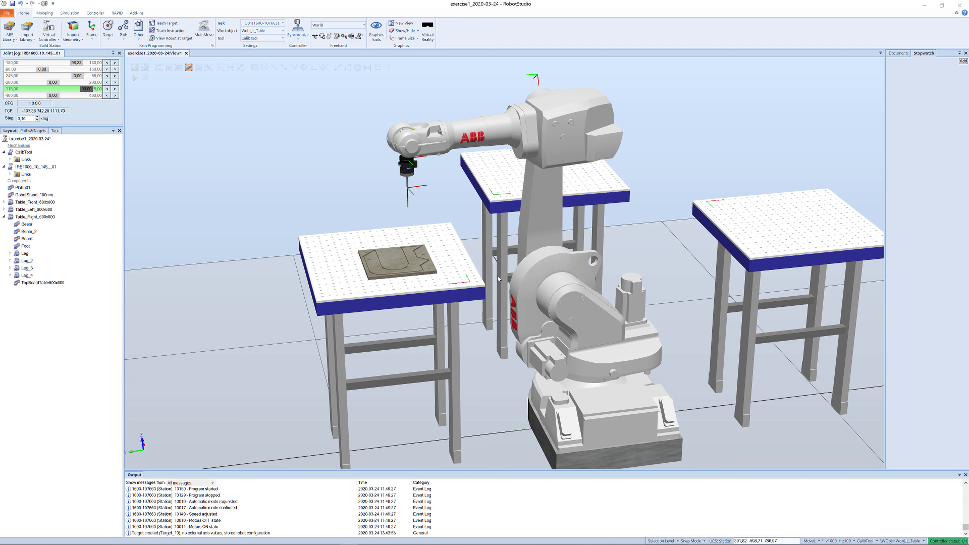
{"action": "left_click_drag", "start_coordinate": [473, 260], "coordinate": [521, 251], "text": "ctrl+shift"}
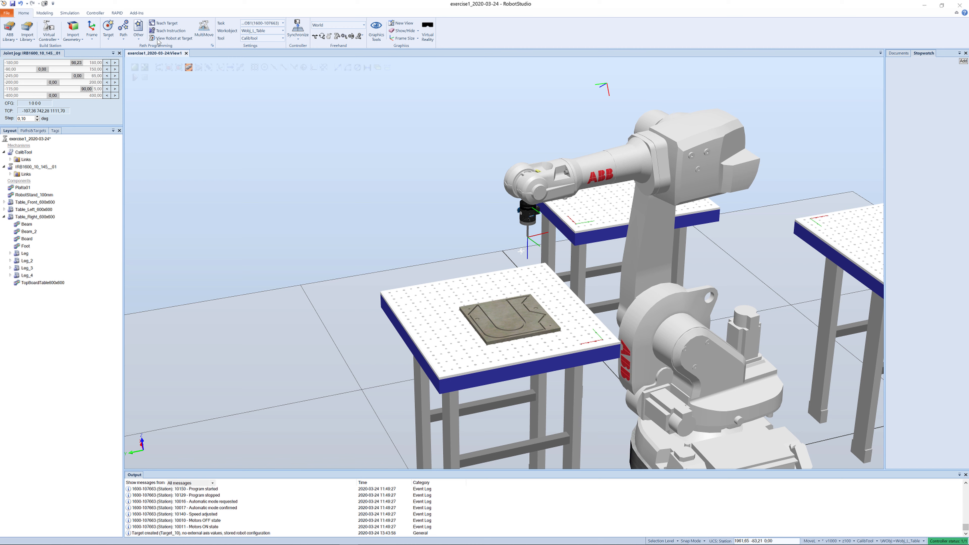
{"action": "left_click", "coordinate": [156, 24]}
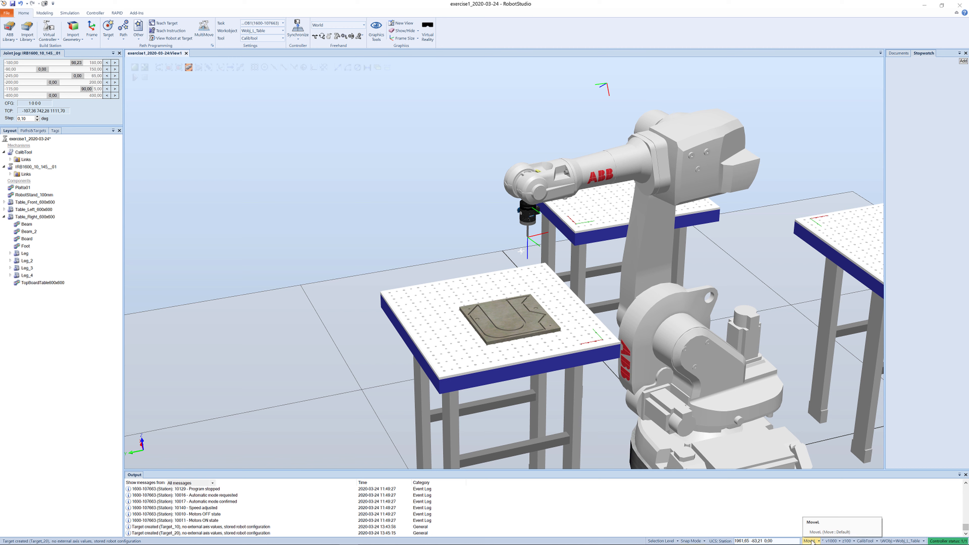
- Set the default move instruction speed to v100 and the zone to z0
{"action": "left_click", "coordinate": [839, 541]}
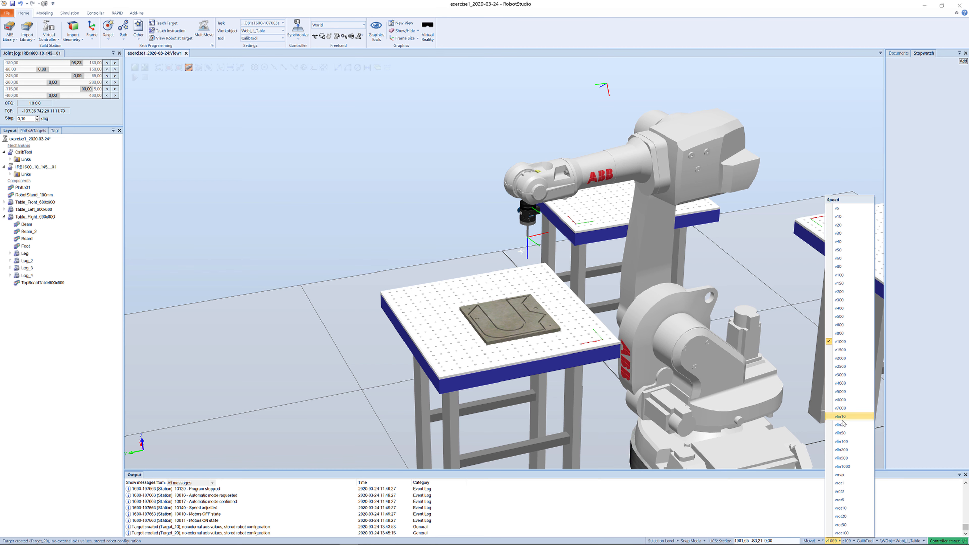
{"action": "left_click", "coordinate": [839, 275]}
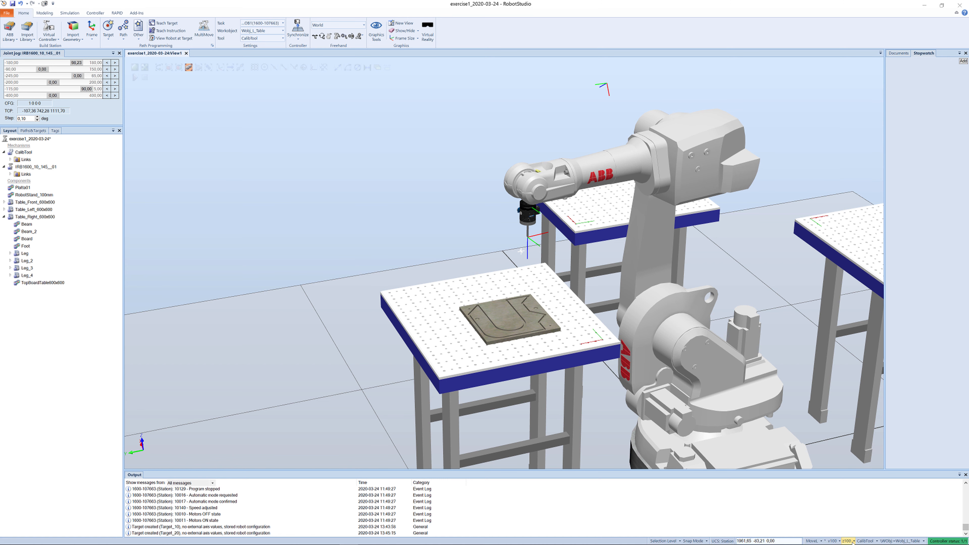
{"action": "left_click", "coordinate": [853, 541]}
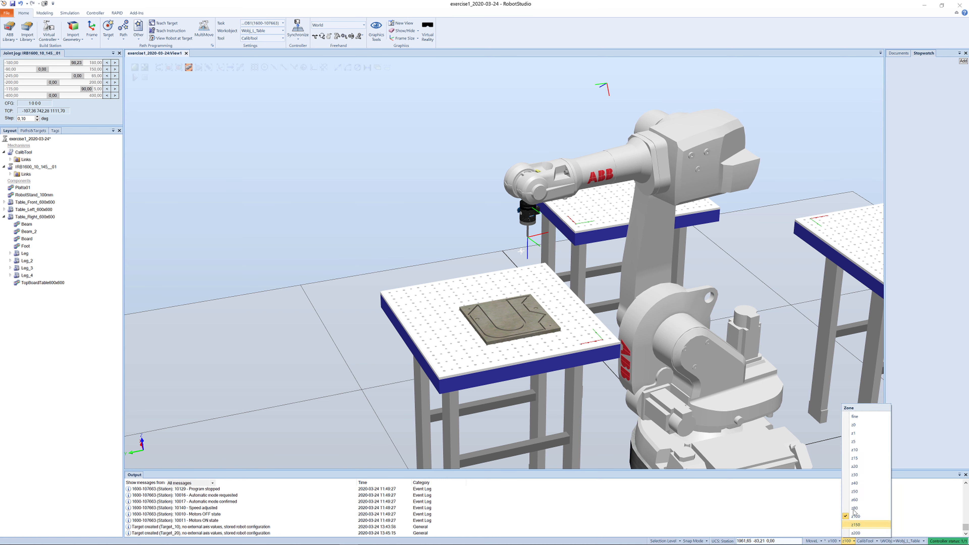
{"action": "left_click", "coordinate": [854, 425]}
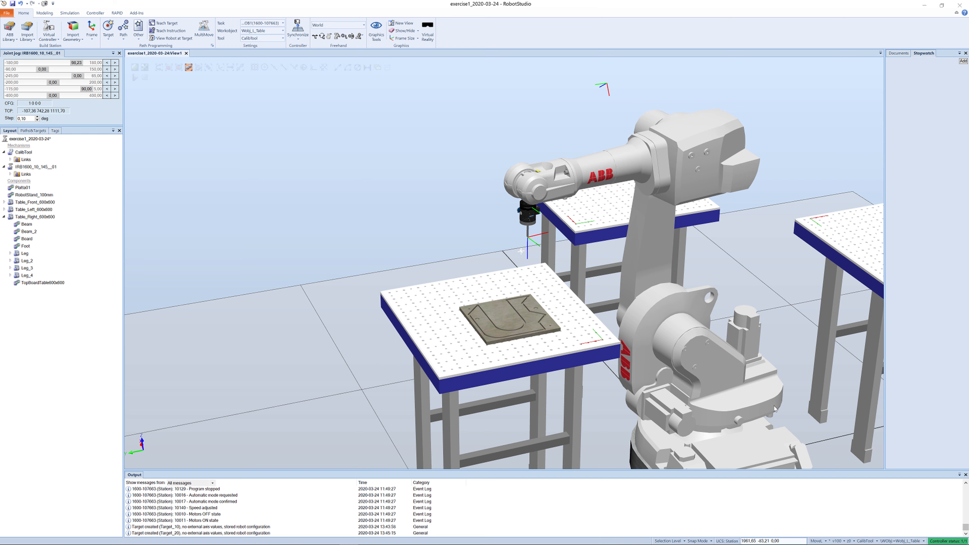
{"action": "left_click_drag", "start_coordinate": [620, 240], "coordinate": [606, 230], "text": "ctrl+shift"}
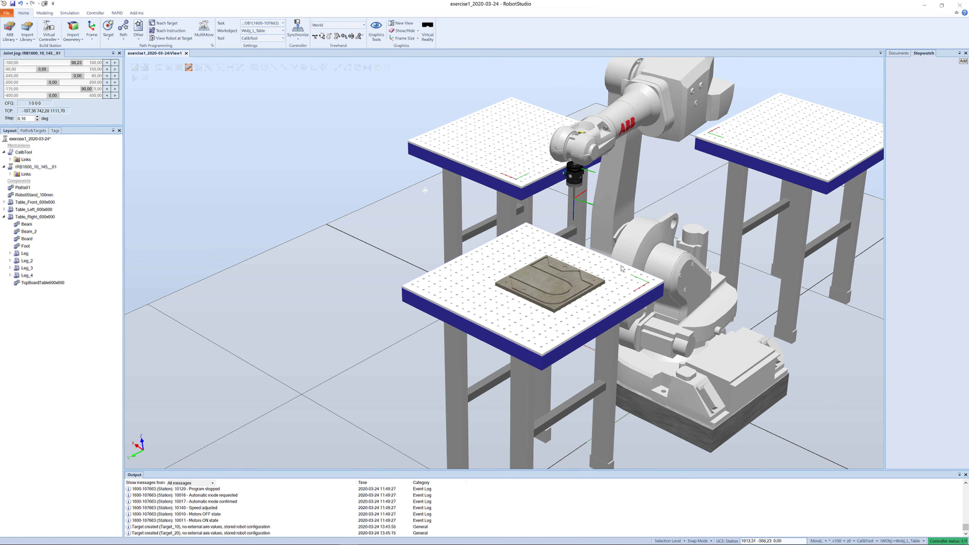
{"action": "scroll", "coordinate": [637, 278], "scroll_direction": "up", "scroll_amount": 5}
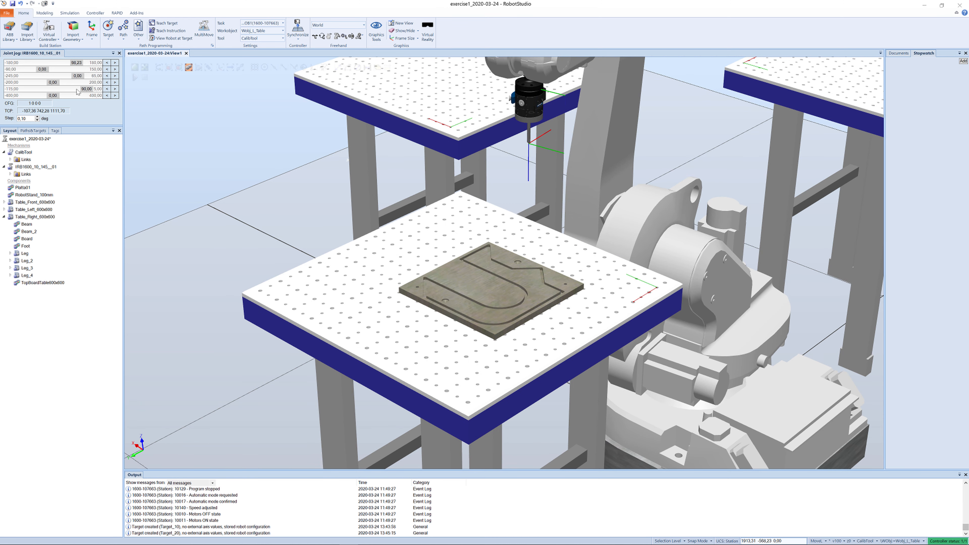
{"action": "left_click", "coordinate": [119, 53]}
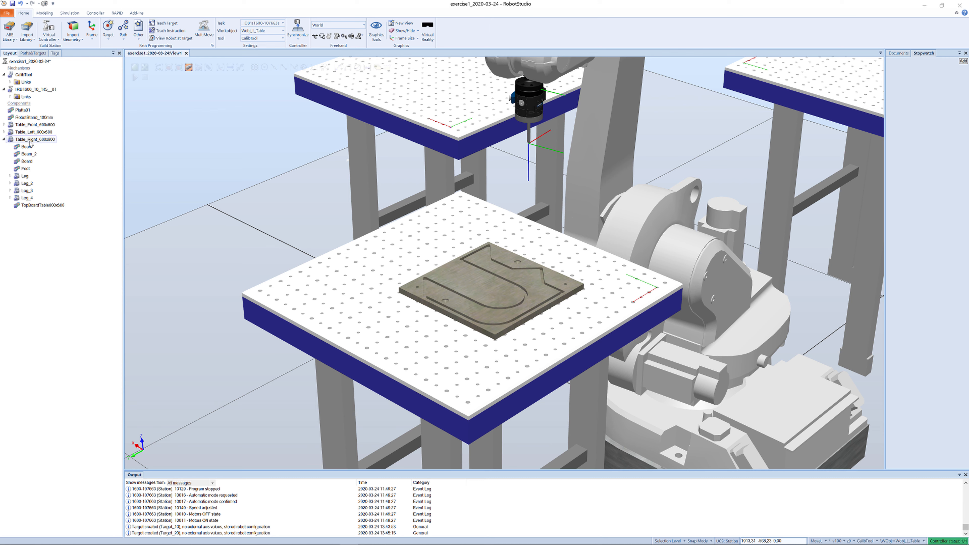
{"action": "right_click", "coordinate": [10, 90]}
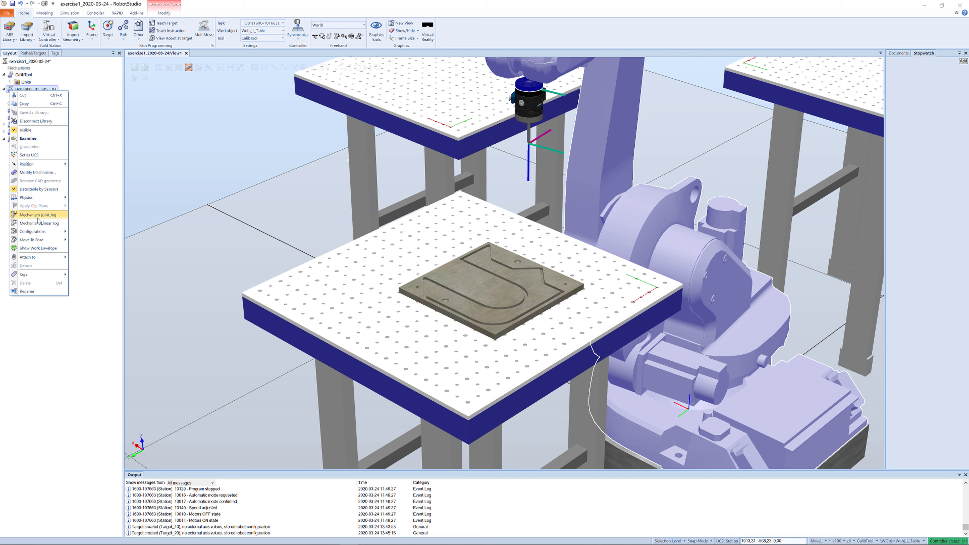
{"action": "left_click", "coordinate": [39, 223]}
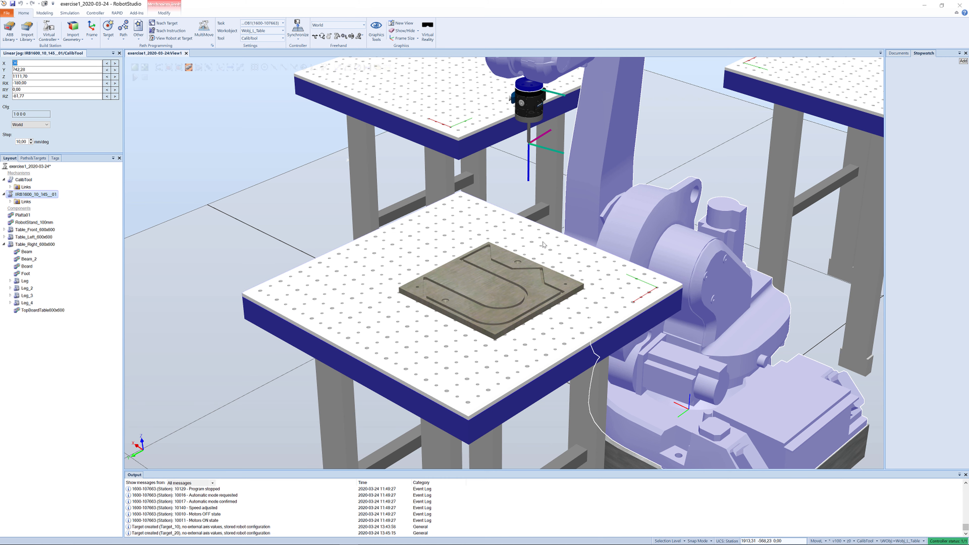
{"action": "left_click", "coordinate": [527, 170]}
{"action": "left_click", "coordinate": [528, 140]}
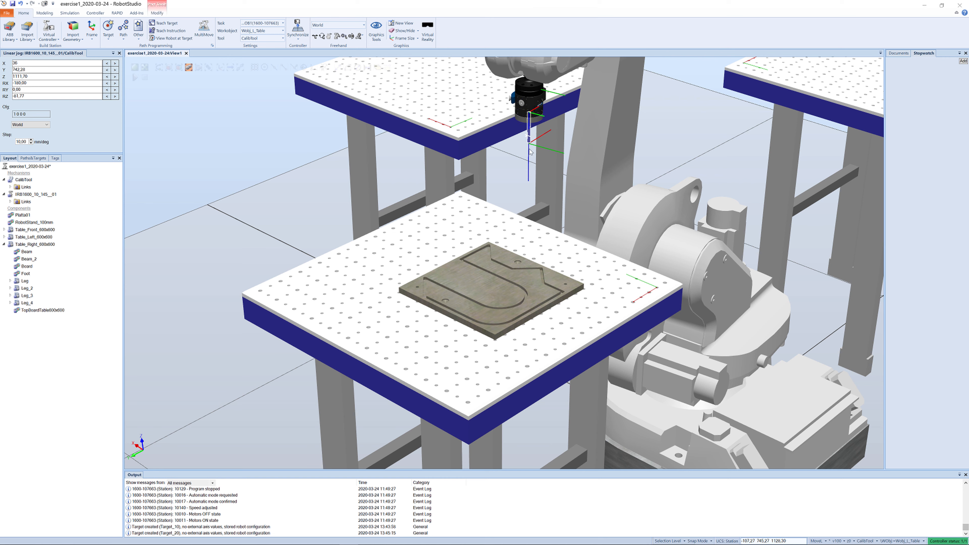
{"action": "left_click", "coordinate": [528, 157]}
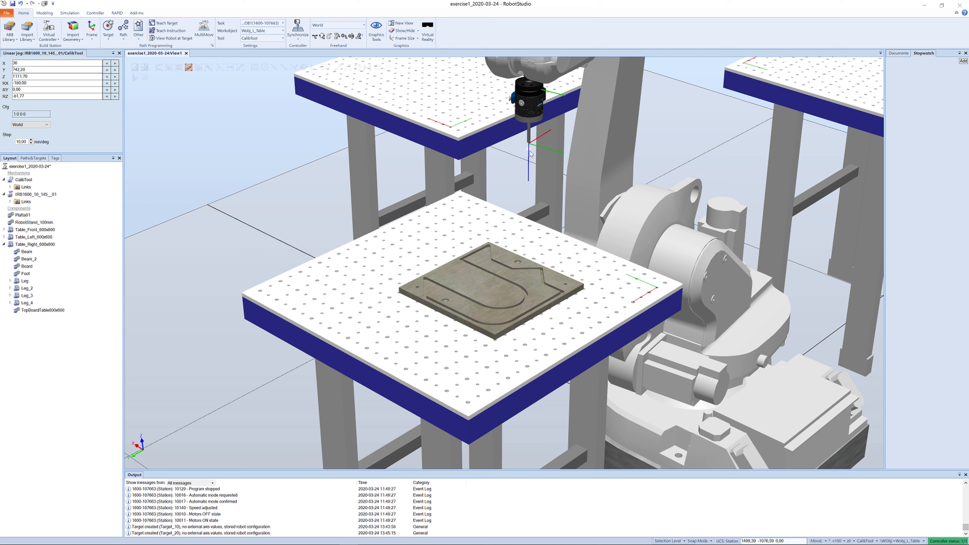
{"action": "left_click", "coordinate": [533, 105]}
{"action": "scroll", "coordinate": [538, 115], "scroll_direction": "down", "scroll_amount": 2}
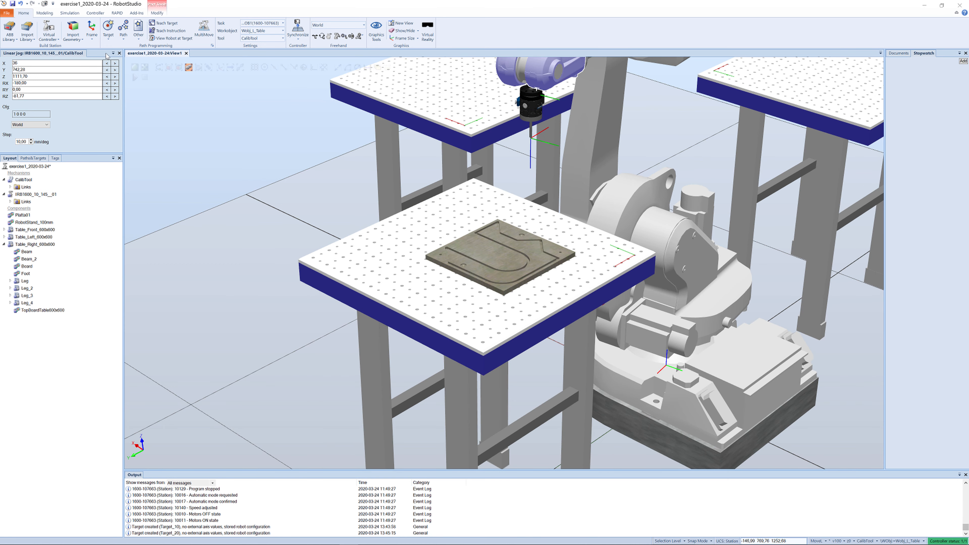
{"action": "left_click", "coordinate": [119, 53]}
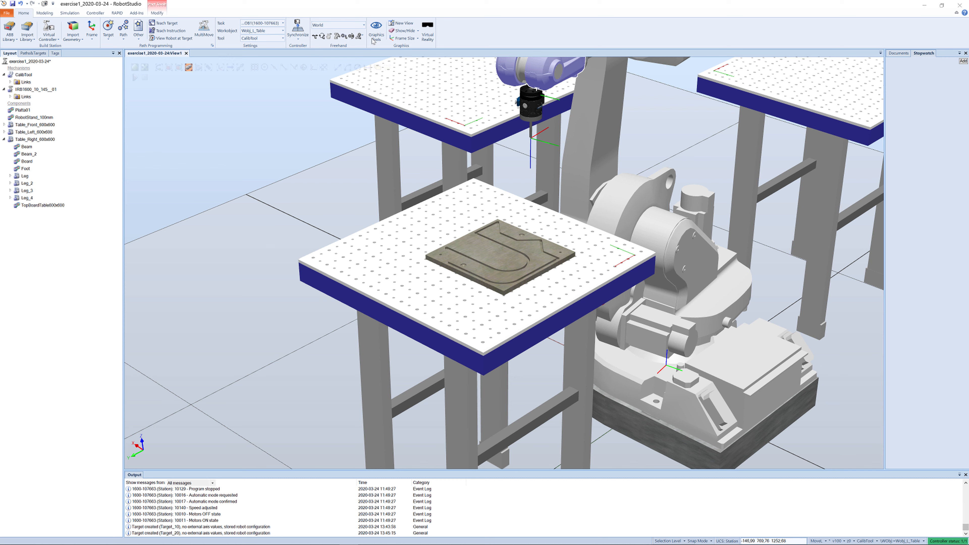
- Jog the tool linearly down until its tip touches the corner edge of the workpiece board on the left table
{"action": "left_click", "coordinate": [345, 36]}
{"action": "left_click_drag", "start_coordinate": [532, 173], "coordinate": [583, 267]}
{"action": "scroll", "coordinate": [583, 266], "scroll_direction": "up", "scroll_amount": 10}
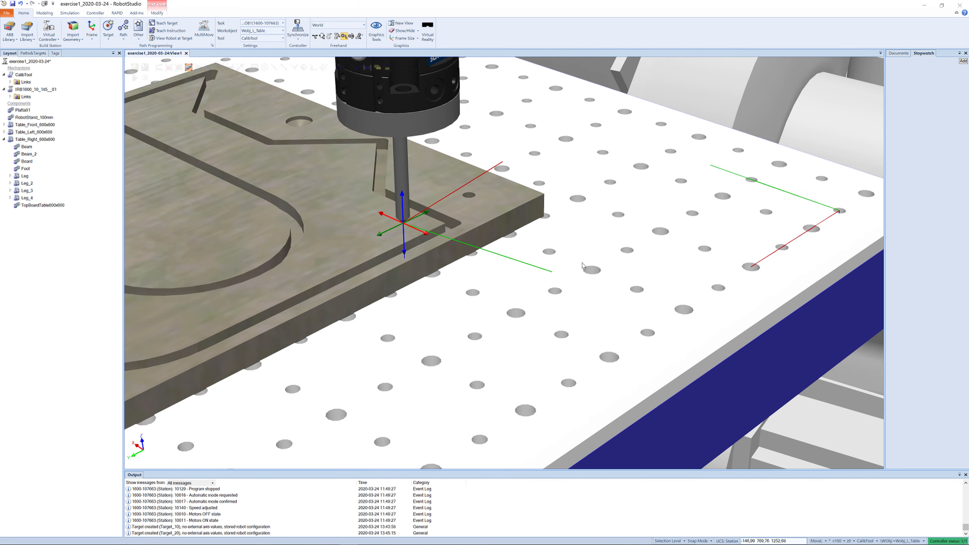
{"action": "left_click_drag", "start_coordinate": [546, 228], "coordinate": [513, 226], "text": "ctrl+shift"}
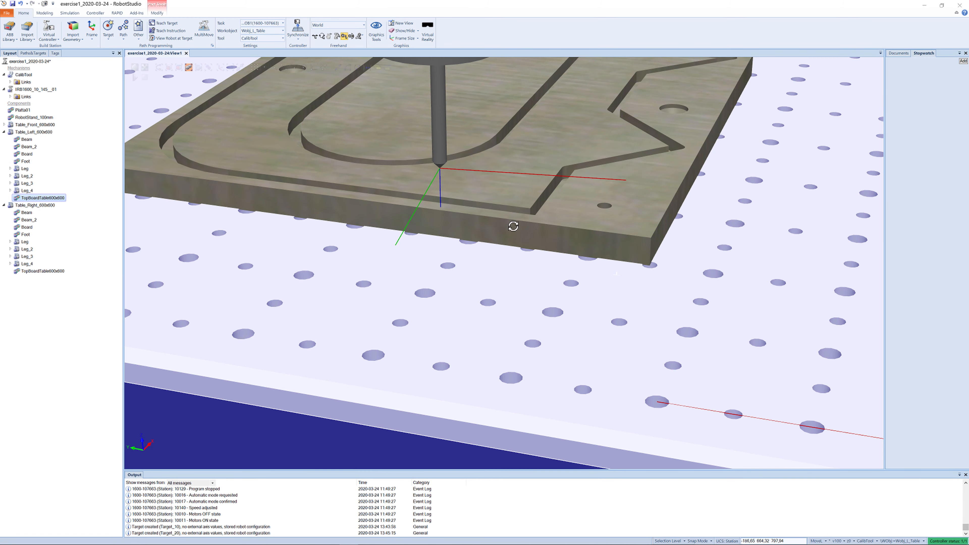
{"action": "left_click", "coordinate": [441, 153]}
{"action": "left_click_drag", "start_coordinate": [471, 176], "coordinate": [547, 210]}
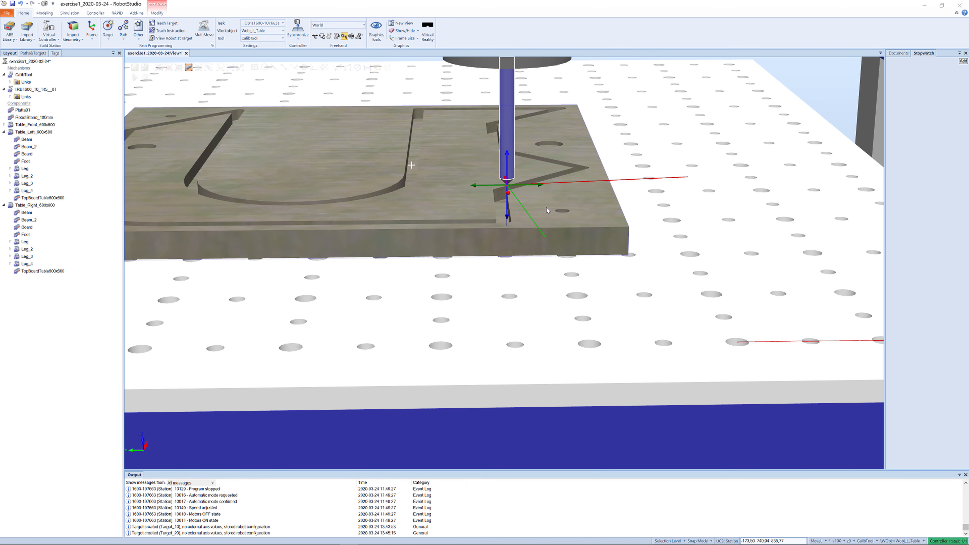
{"action": "left_click_drag", "start_coordinate": [494, 189], "coordinate": [522, 209]}
{"action": "scroll", "coordinate": [525, 214], "scroll_direction": "up", "scroll_amount": 10}
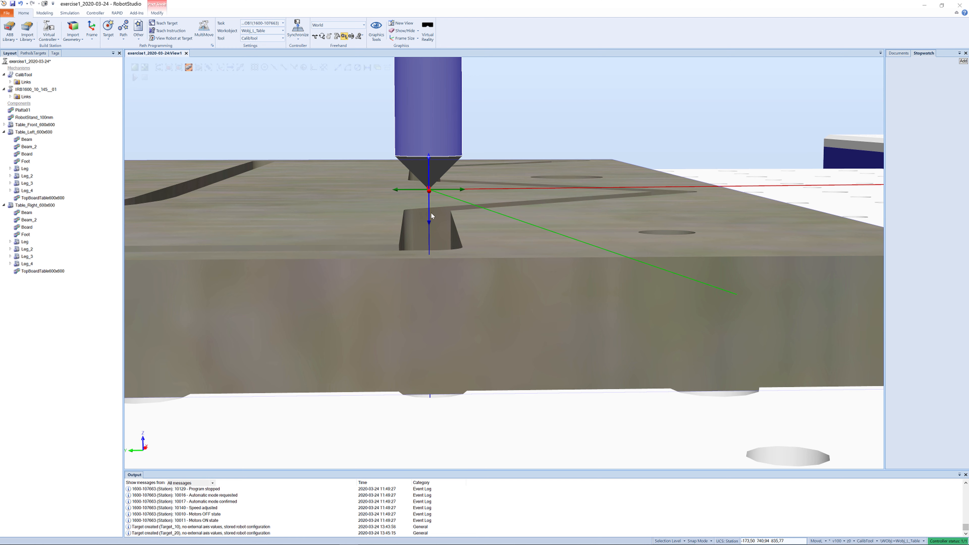
{"action": "left_click_drag", "start_coordinate": [431, 220], "coordinate": [441, 288]}
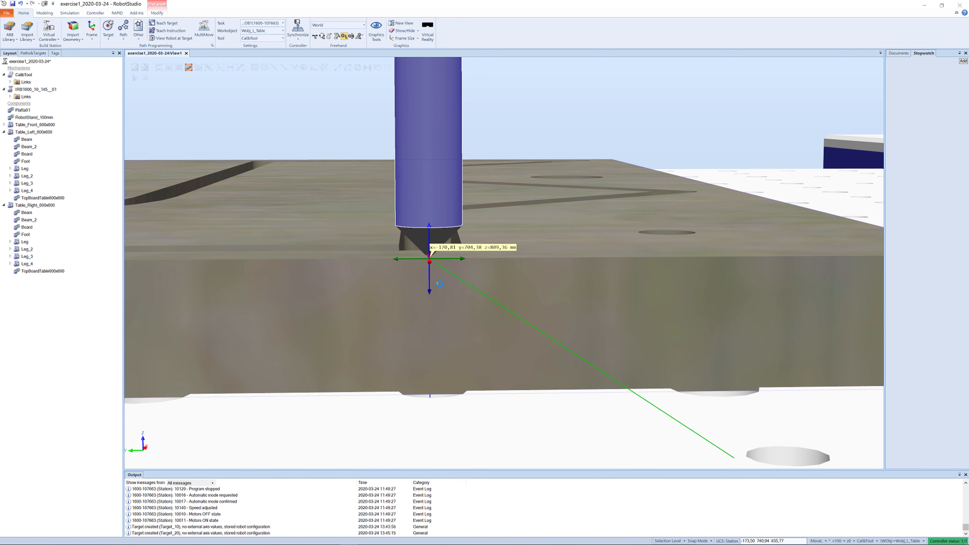
{"action": "left_click_drag", "start_coordinate": [542, 234], "coordinate": [525, 254], "text": "ctrl+shift"}
{"action": "left_click", "coordinate": [513, 230]}
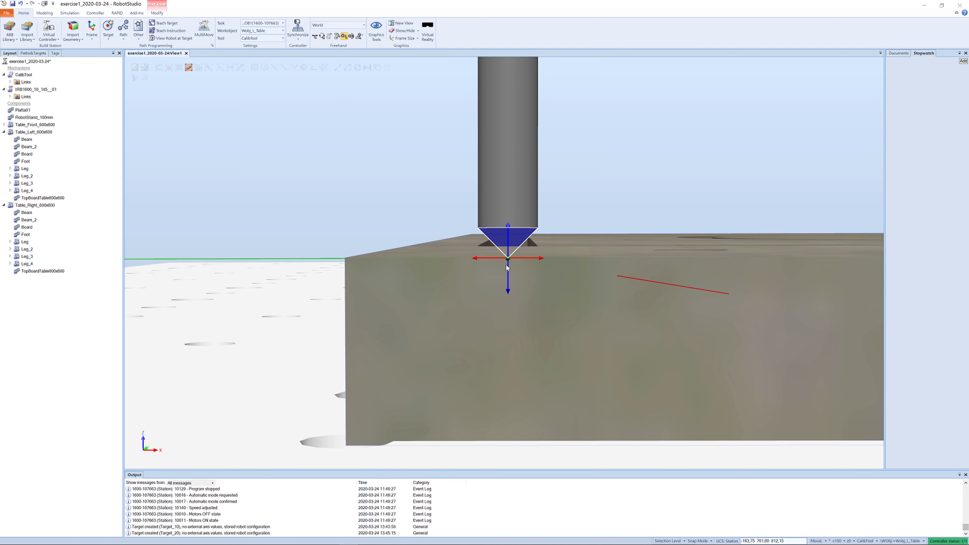
{"action": "left_click_drag", "start_coordinate": [510, 278], "coordinate": [545, 270], "text": "ctrl+shift"}
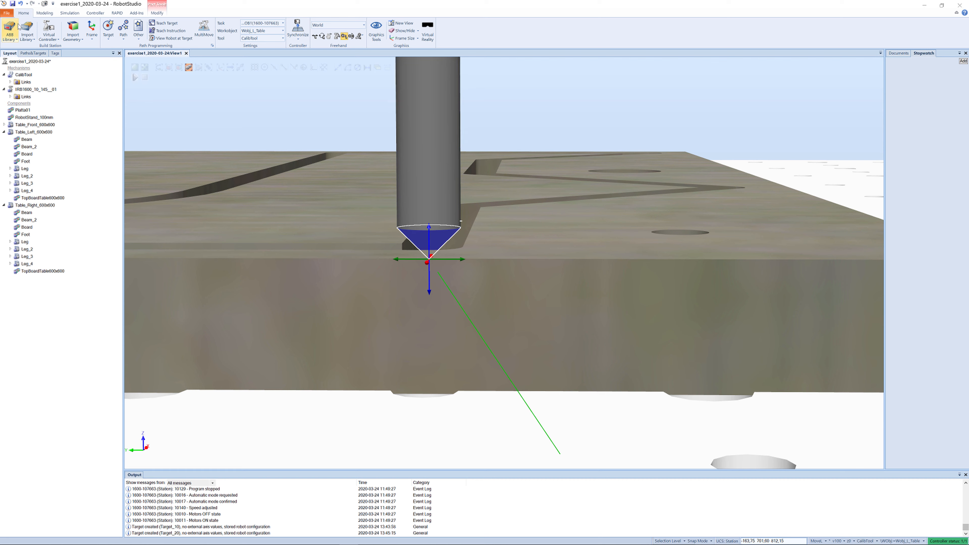
- Create a new collision set for the station
{"action": "left_click", "coordinate": [45, 14]}
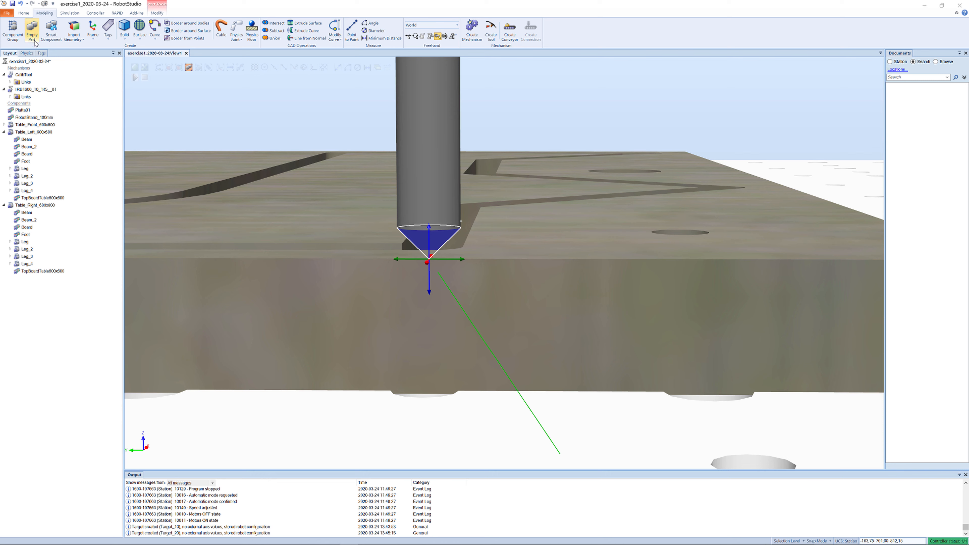
{"action": "left_click", "coordinate": [69, 13]}
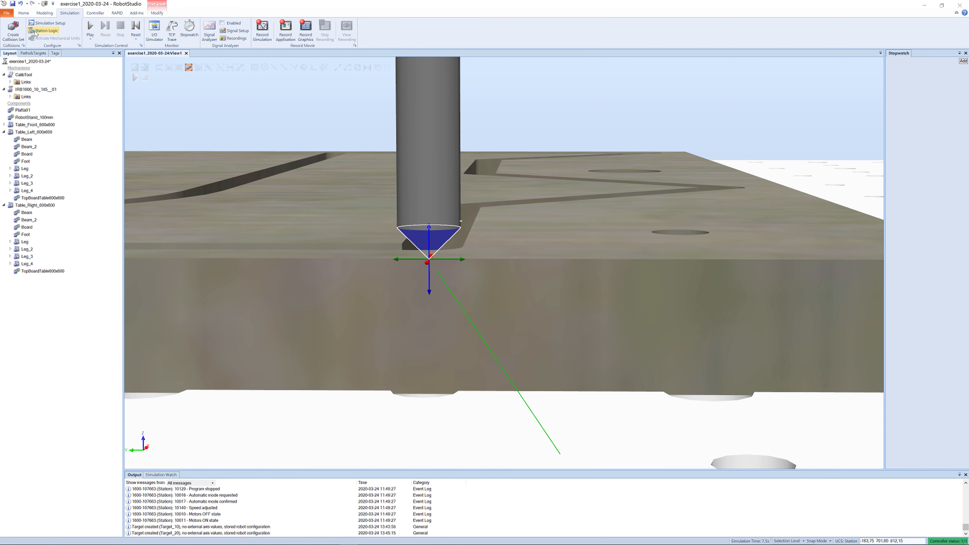
{"action": "left_click", "coordinate": [17, 36]}
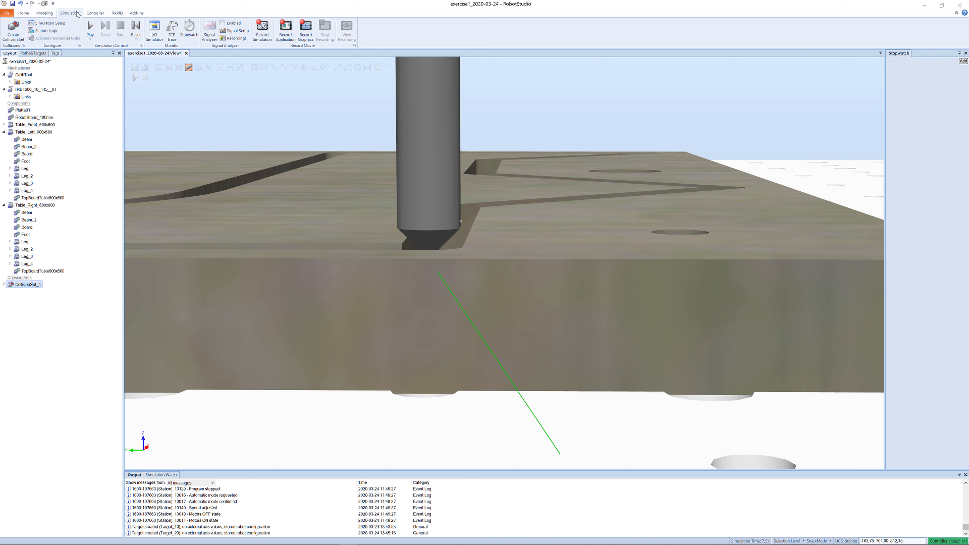
- Add the CalibTool to ObjectsA and the Platta01 board to ObjectsB of the collision set
{"action": "left_click", "coordinate": [4, 285]}
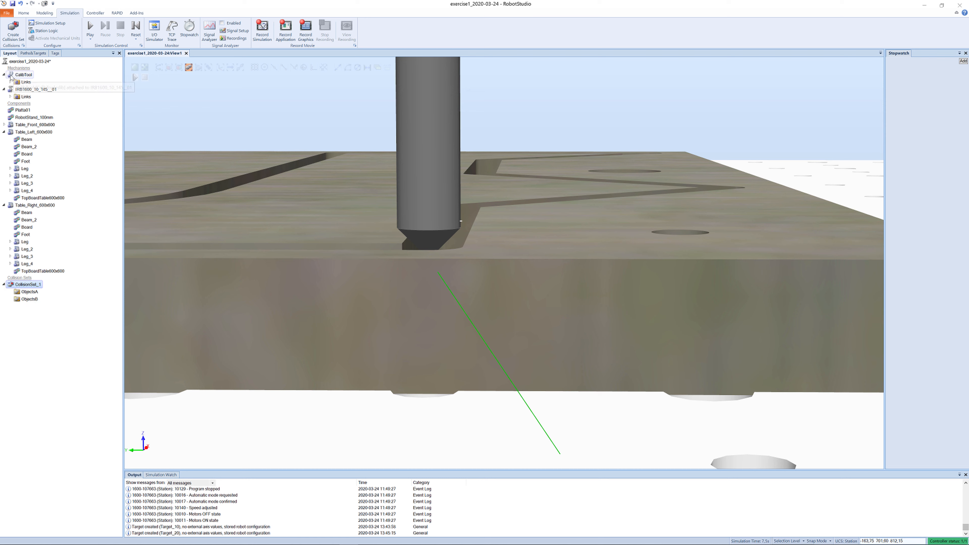
{"action": "left_click_drag", "start_coordinate": [23, 75], "coordinate": [29, 292]}
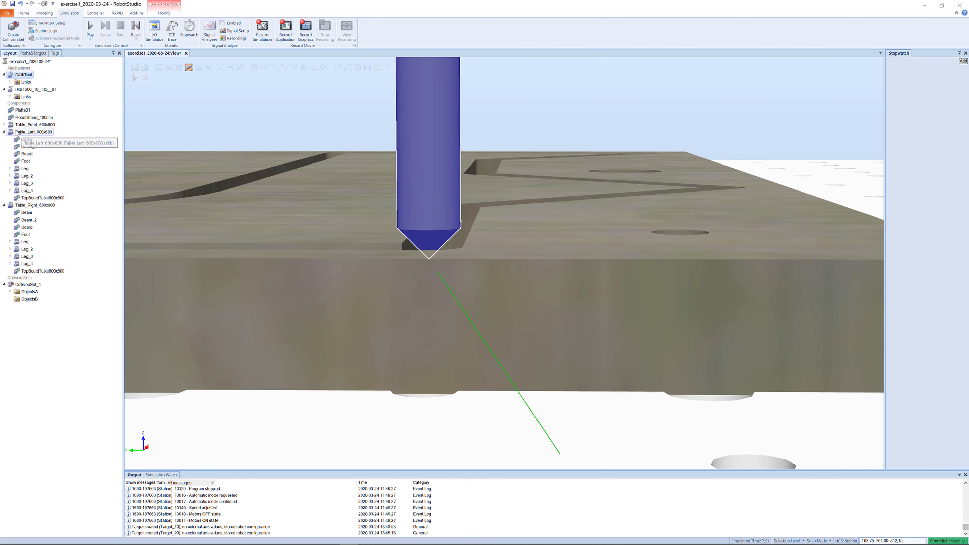
{"action": "left_click_drag", "start_coordinate": [11, 112], "coordinate": [26, 301]}
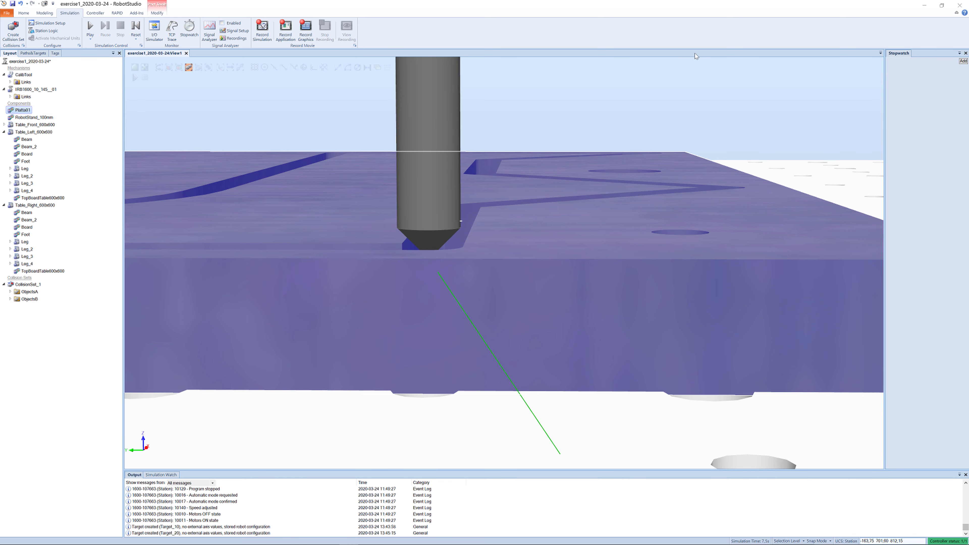
{"action": "left_click", "coordinate": [590, 81]}
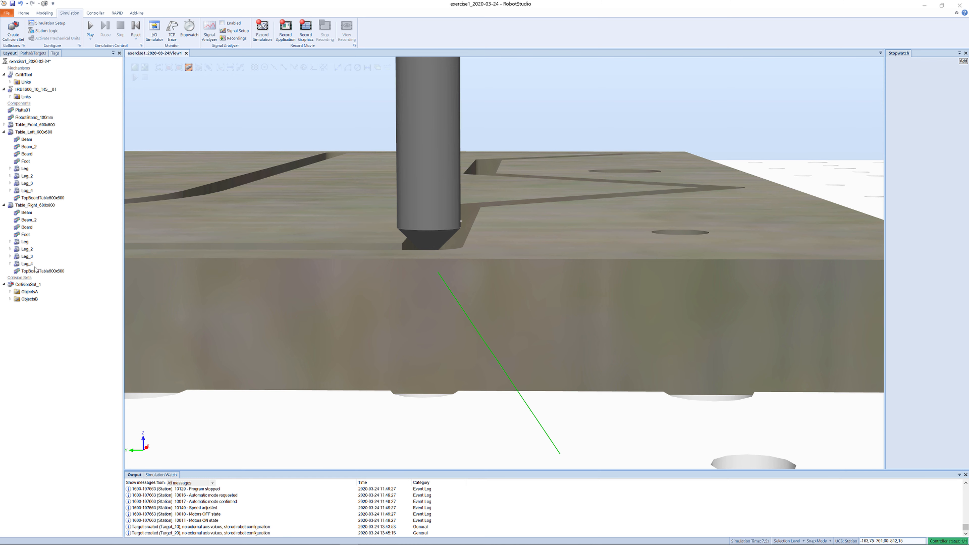
- Open the collision set's modify settings, apply the near-miss and highlighting options, and close the panel
{"action": "right_click", "coordinate": [10, 284]}
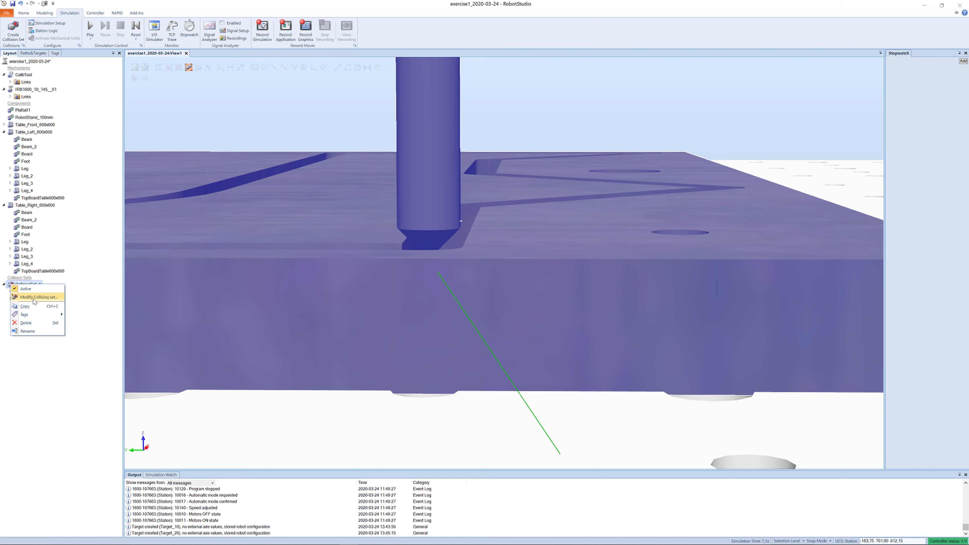
{"action": "left_click", "coordinate": [39, 297]}
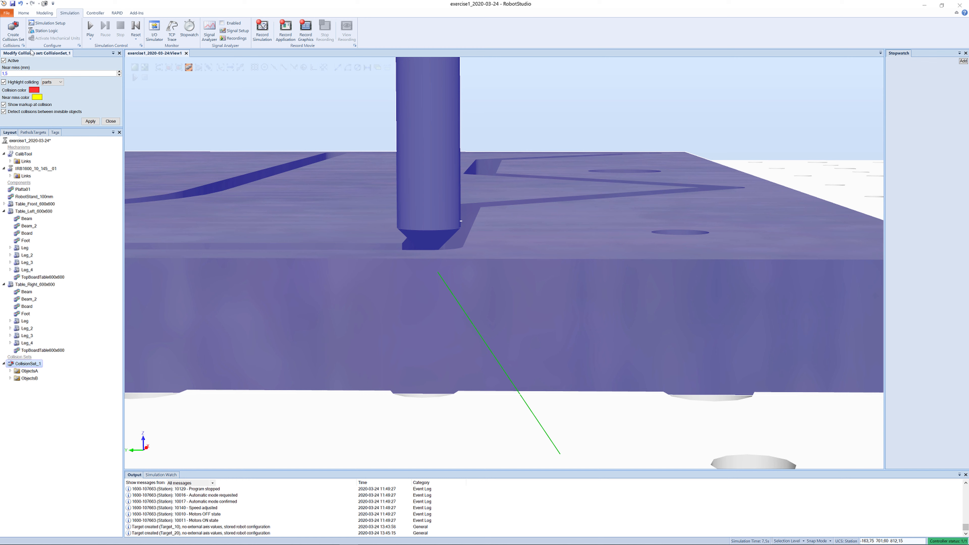
{"action": "left_click", "coordinate": [91, 121]}
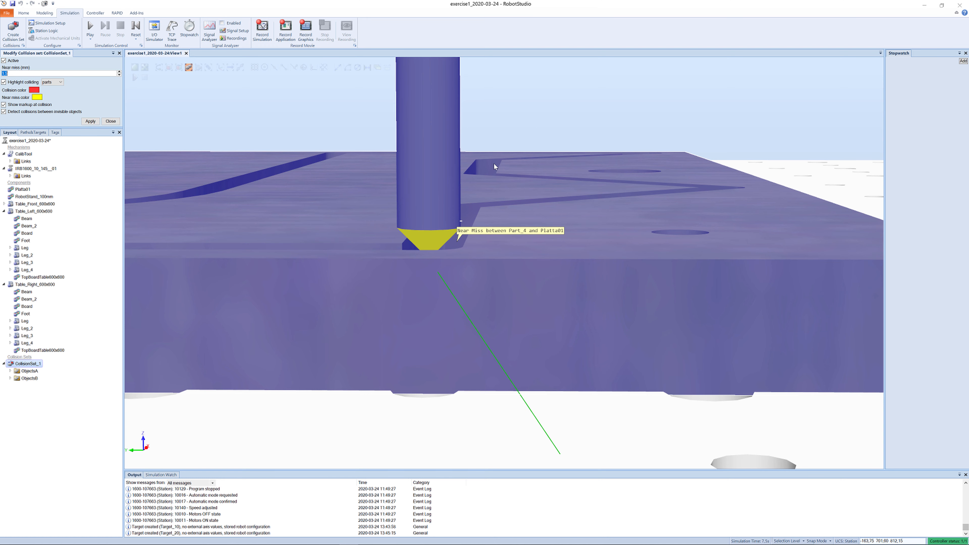
{"action": "left_click_drag", "start_coordinate": [490, 196], "coordinate": [493, 191], "text": "ctrl+shift"}
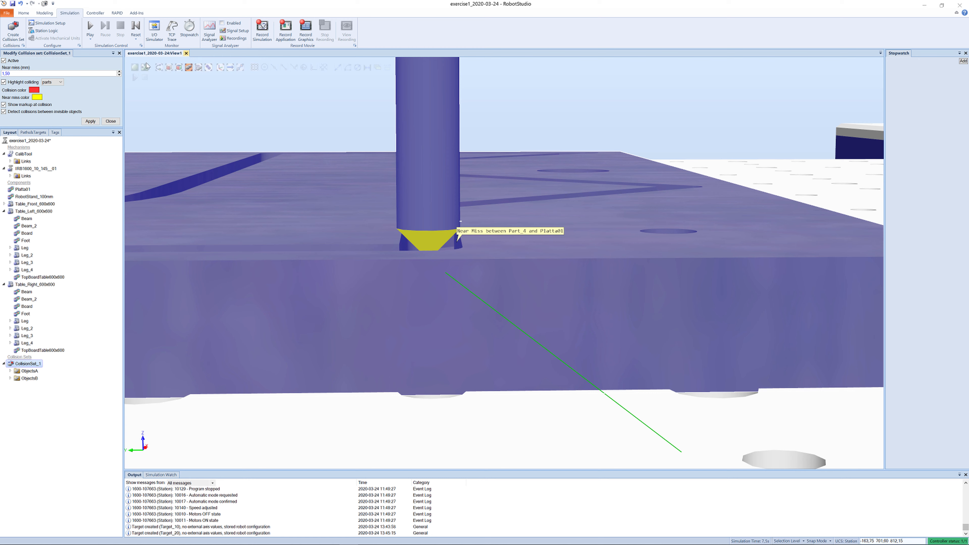
{"action": "left_click", "coordinate": [111, 122]}
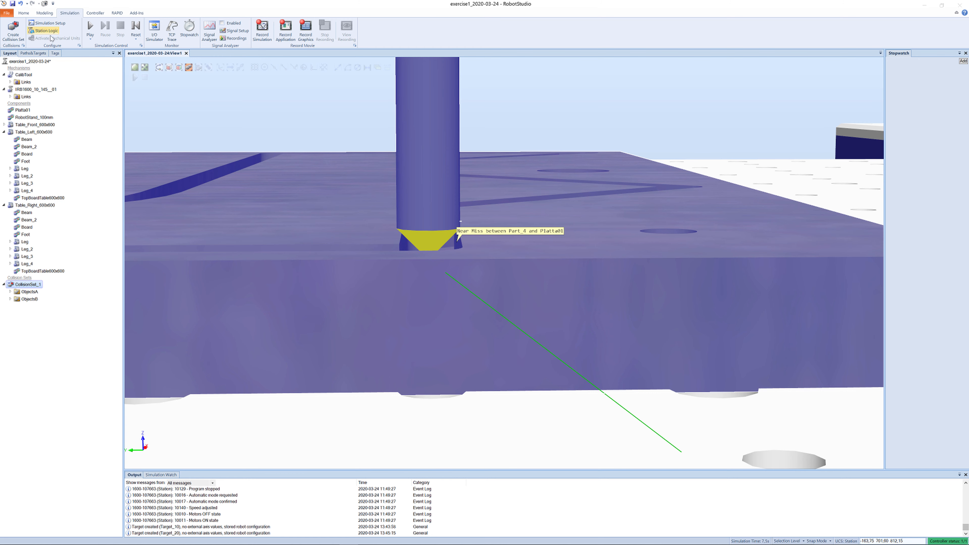
- Jog the tool linearly along the board edge to the inner corner of the groove
{"action": "left_click", "coordinate": [33, 53]}
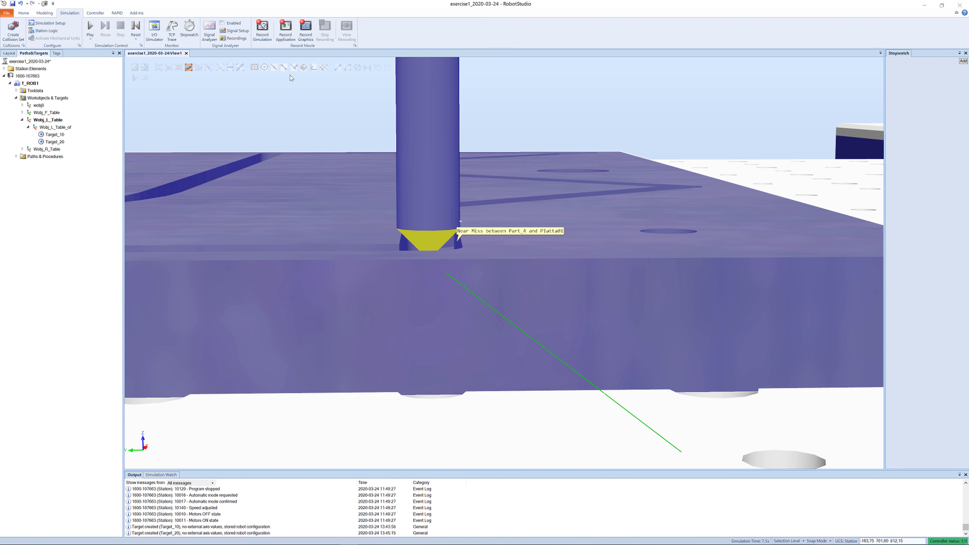
{"action": "left_click", "coordinate": [24, 13]}
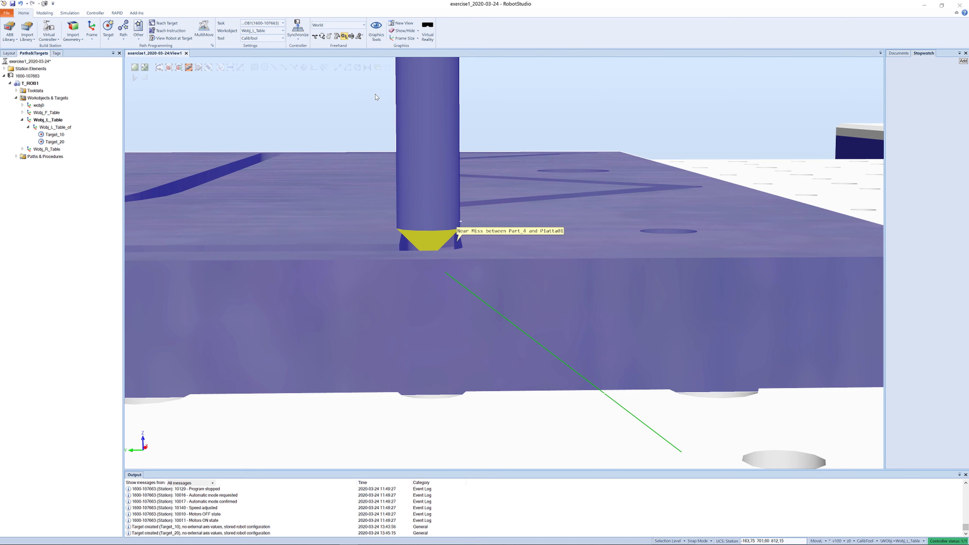
{"action": "left_click", "coordinate": [430, 211]}
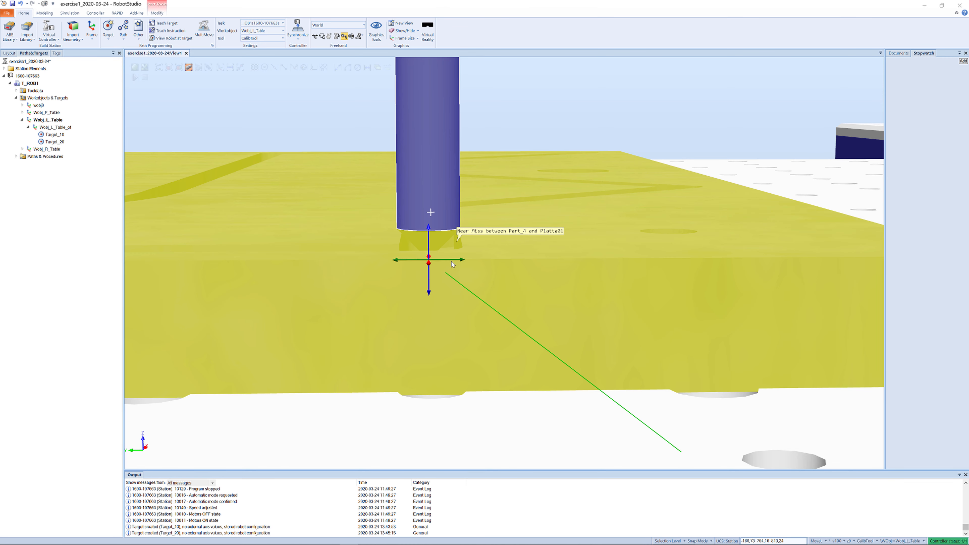
{"action": "left_click_drag", "start_coordinate": [452, 263], "coordinate": [433, 234]}
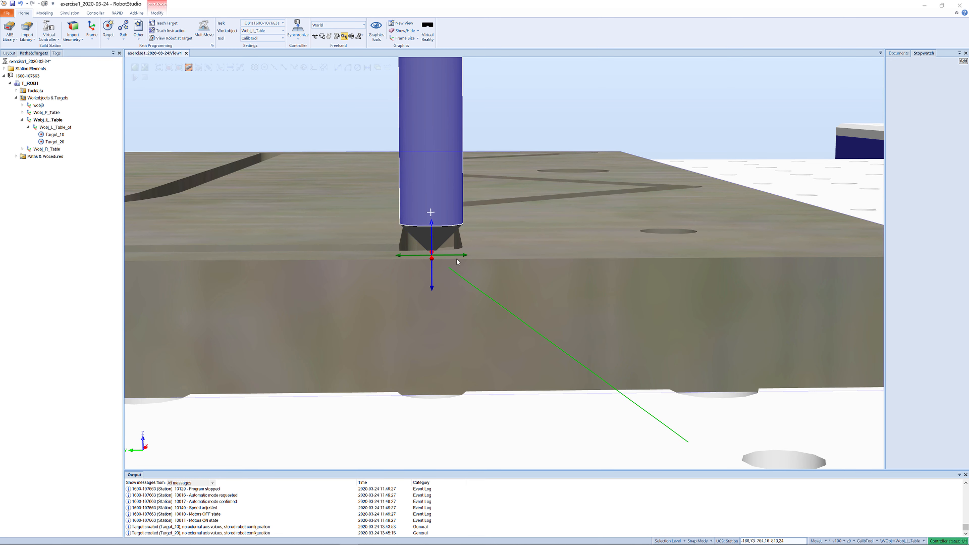
{"action": "left_click_drag", "start_coordinate": [502, 249], "coordinate": [503, 241], "text": "ctrl+shift"}
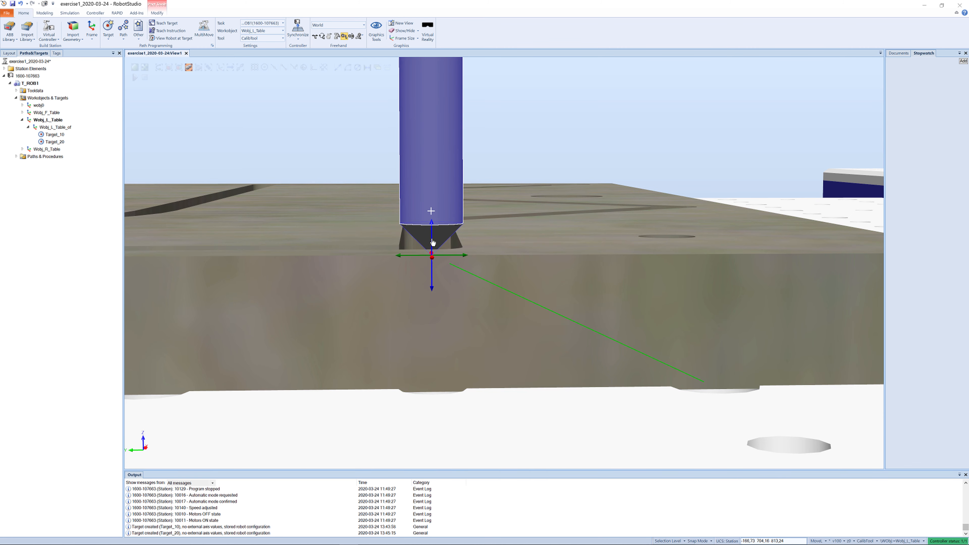
{"action": "left_click_drag", "start_coordinate": [432, 242], "coordinate": [459, 240]}
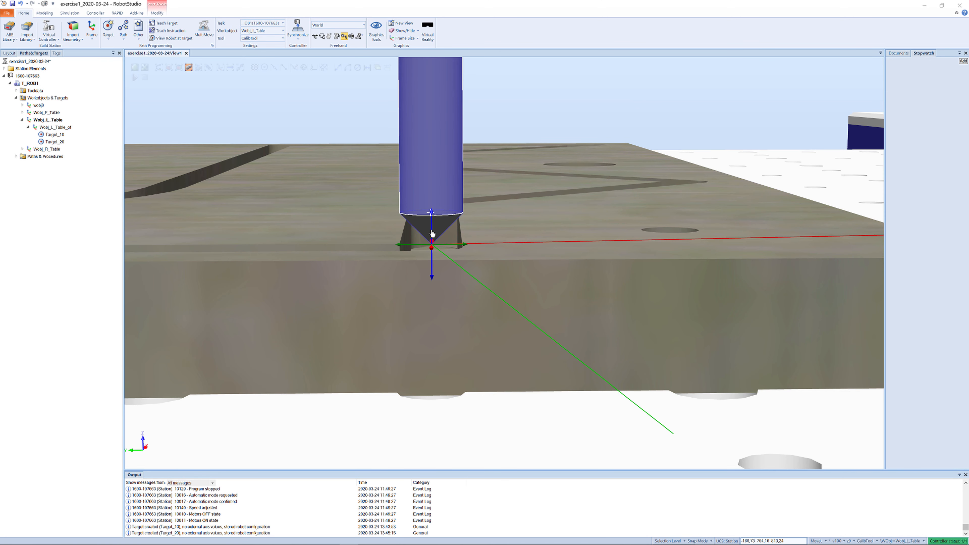
{"action": "left_click_drag", "start_coordinate": [454, 247], "coordinate": [429, 249]}
{"action": "left_click", "coordinate": [447, 237]}
{"action": "left_click_drag", "start_coordinate": [515, 251], "coordinate": [505, 249], "text": "ctrl+shift"}
{"action": "left_click", "coordinate": [502, 251]}
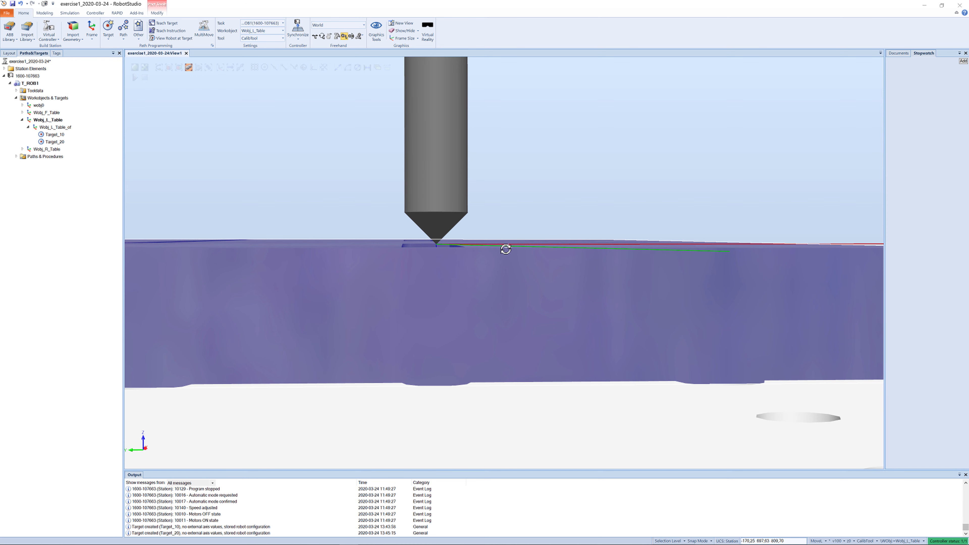
{"action": "left_click", "coordinate": [450, 206]}
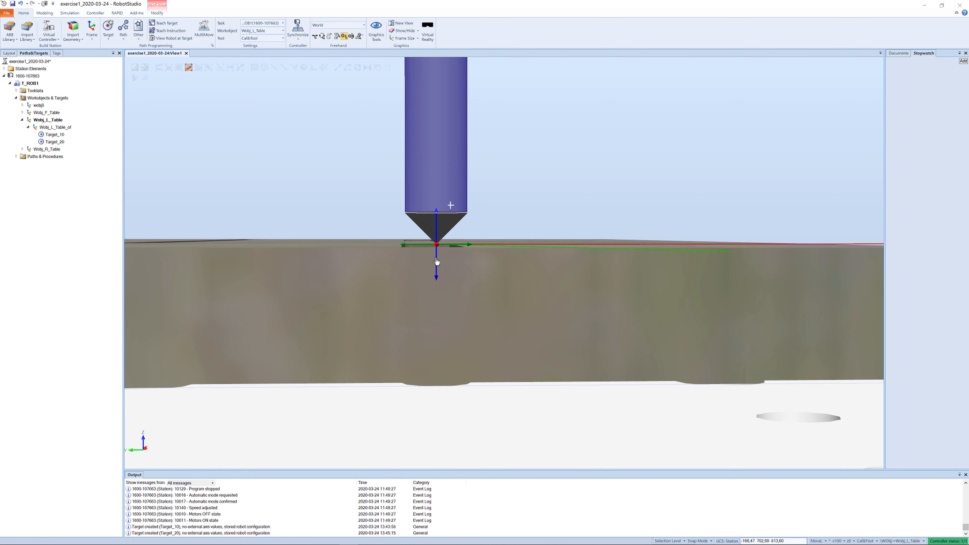
{"action": "mouse_move", "coordinate": [437, 261]}
{"action": "left_mouse_down"}
{"action": "mouse_move", "coordinate": [440, 271]}
{"action": "mouse_move", "coordinate": [476, 254]}
{"action": "mouse_move", "coordinate": [449, 267]}
{"action": "left_mouse_up"}
{"action": "left_click", "coordinate": [449, 266]}
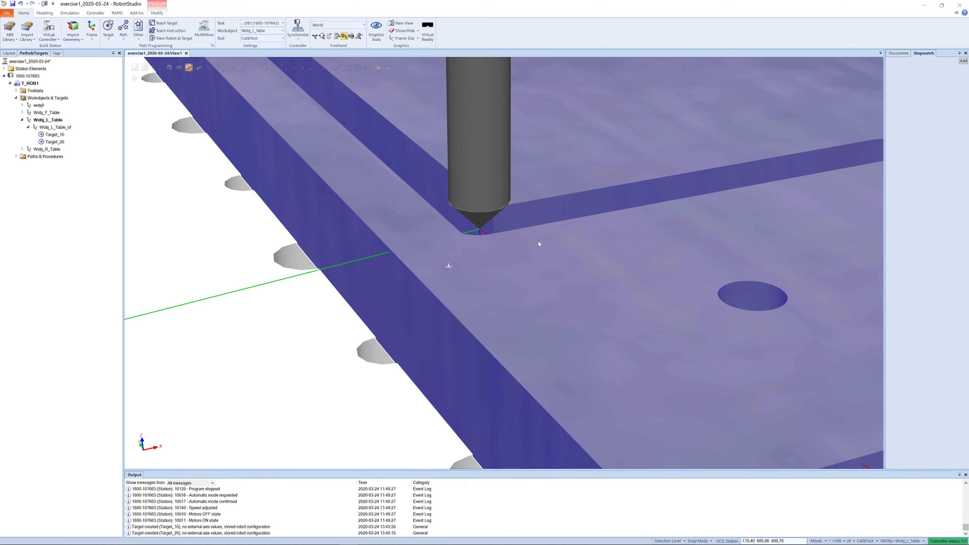
{"action": "left_click_drag", "start_coordinate": [500, 244], "coordinate": [522, 239], "text": "ctrl+shift"}
{"action": "left_click", "coordinate": [433, 231]}
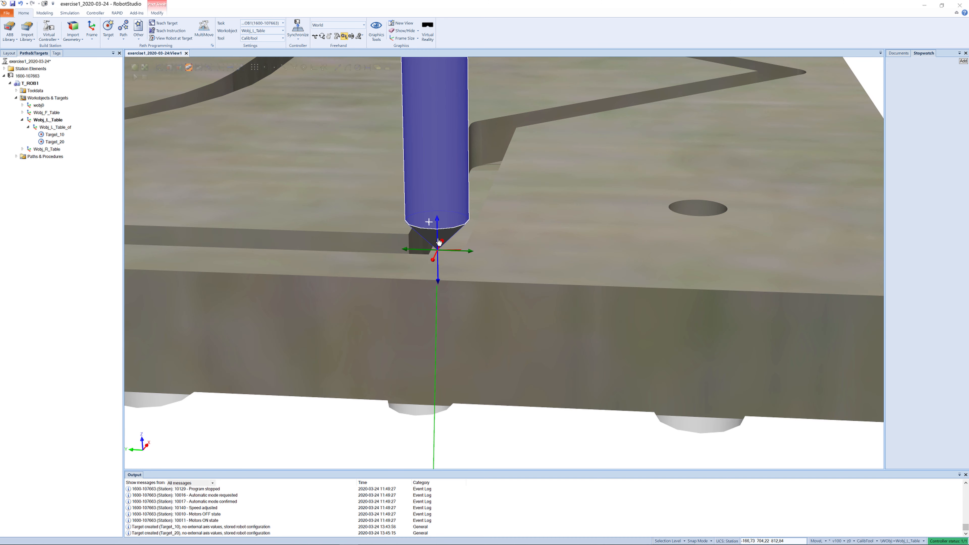
{"action": "left_click_drag", "start_coordinate": [439, 242], "coordinate": [433, 115]}
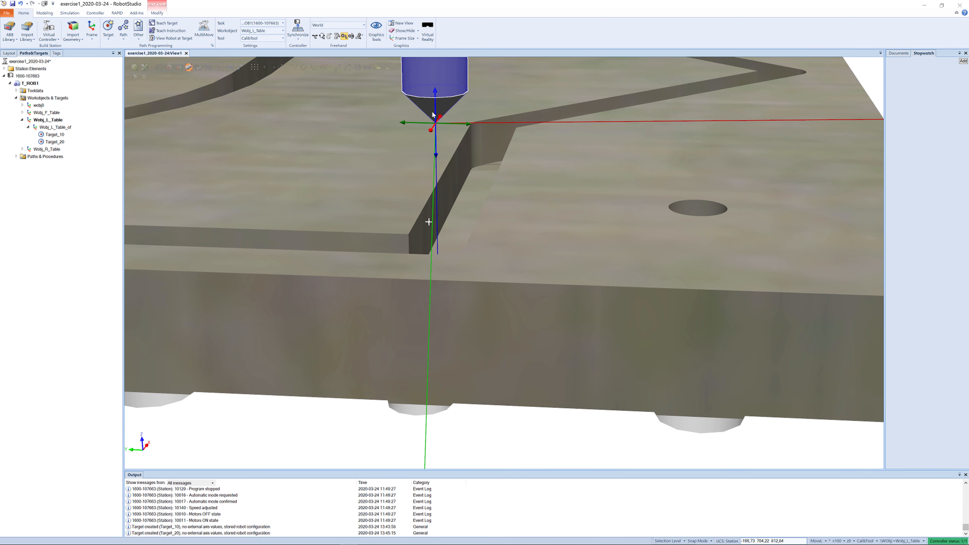
- Jog the tool straight up above the board and teach a target at that position
{"action": "left_click_drag", "start_coordinate": [481, 203], "coordinate": [476, 189], "text": "ctrl+shift"}
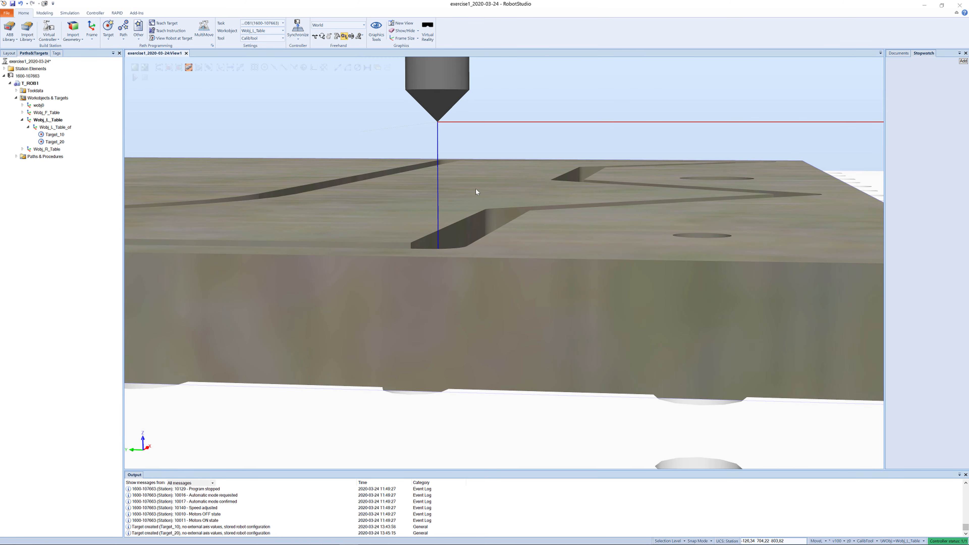
{"action": "scroll", "coordinate": [499, 184], "scroll_direction": "up", "scroll_amount": 4}
{"action": "scroll", "coordinate": [500, 189], "scroll_direction": "down", "scroll_amount": 8}
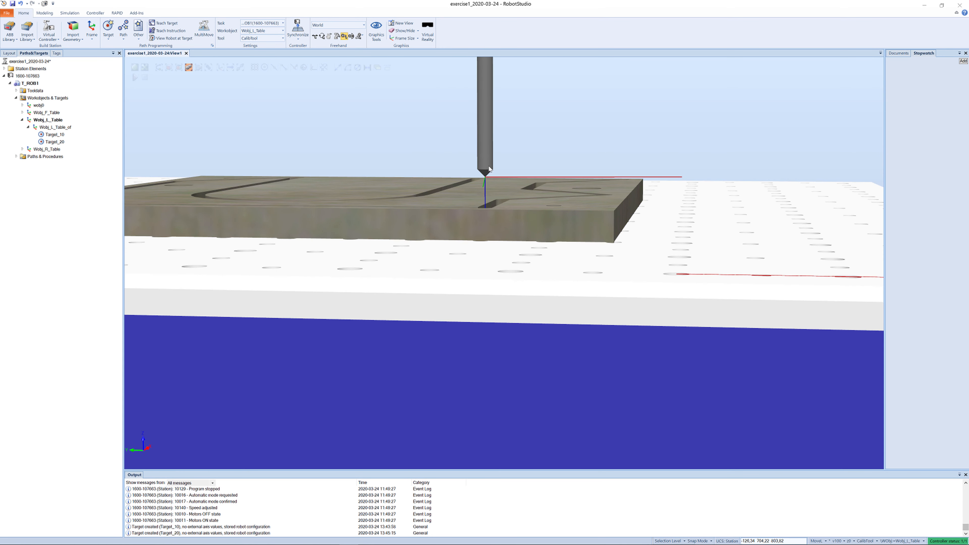
{"action": "left_click", "coordinate": [486, 165]}
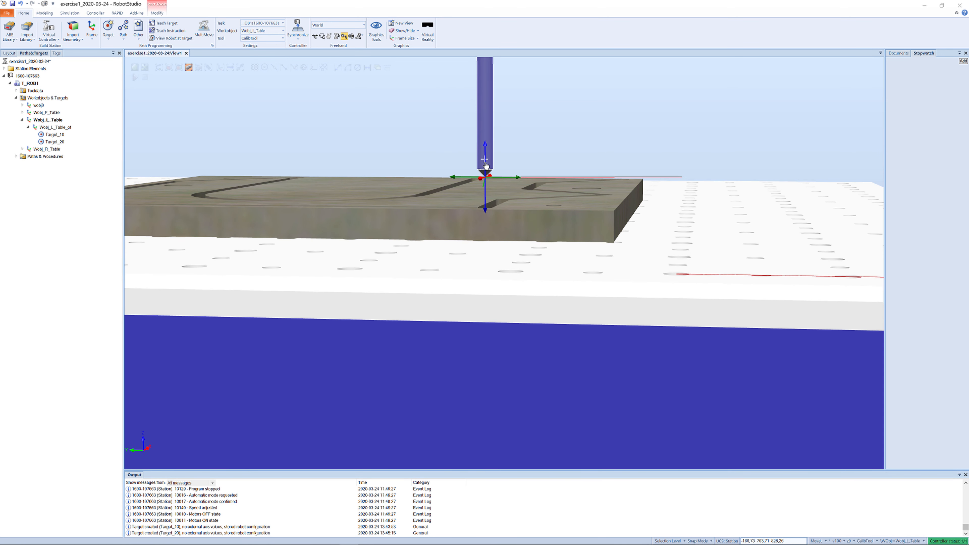
{"action": "left_click_drag", "start_coordinate": [486, 165], "coordinate": [487, 127]}
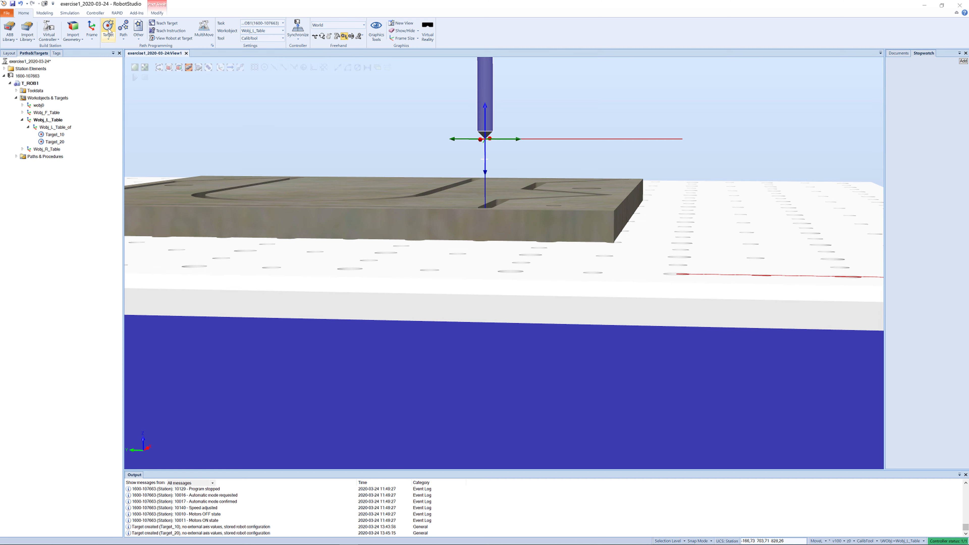
{"action": "left_click", "coordinate": [167, 23]}
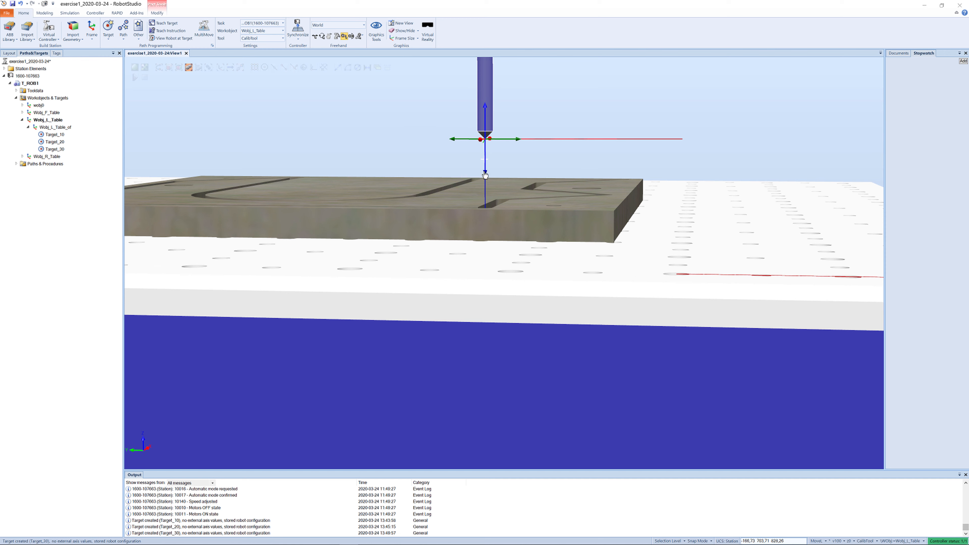
- Jog the tool back down onto the board surface and teach a target there
{"action": "left_click_drag", "start_coordinate": [485, 175], "coordinate": [489, 245]}
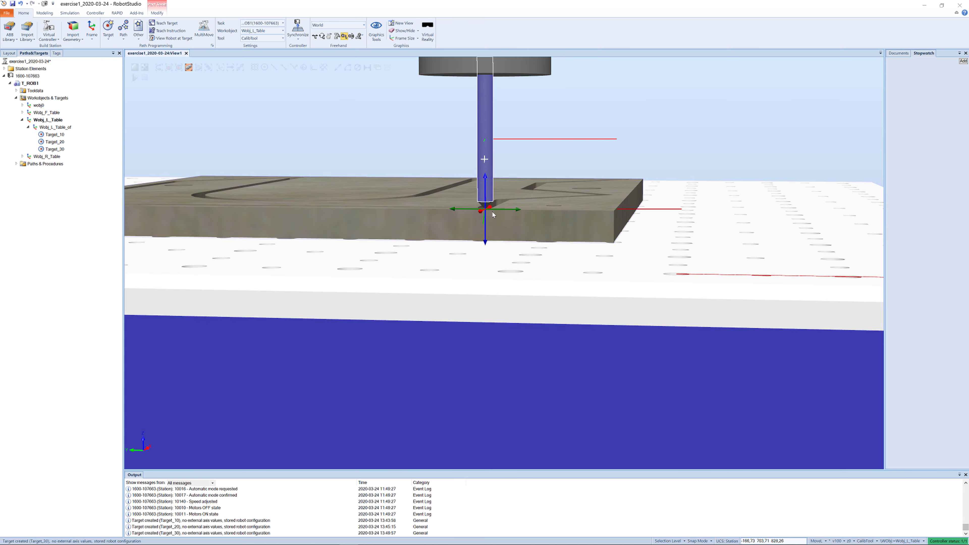
{"action": "scroll", "coordinate": [492, 212], "scroll_direction": "up", "scroll_amount": 5}
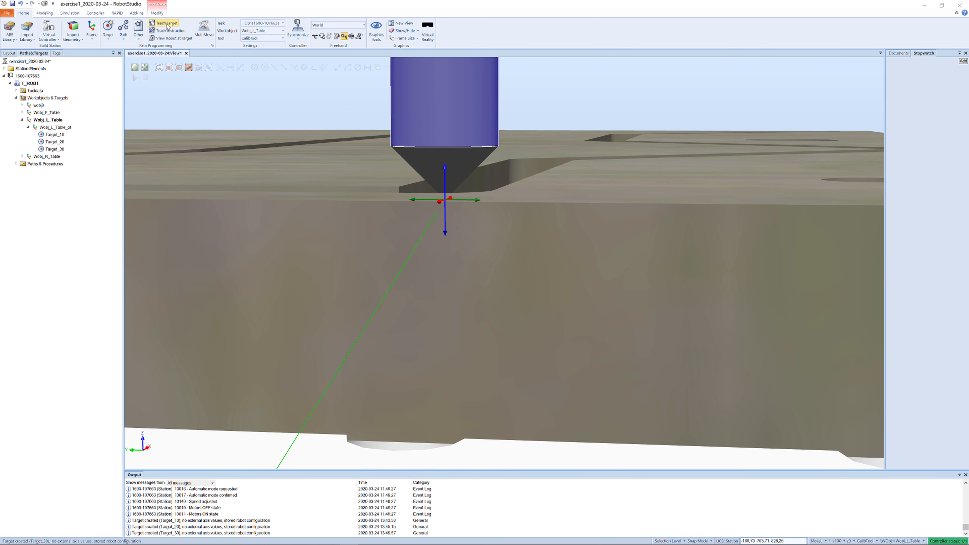
{"action": "left_click", "coordinate": [156, 23]}
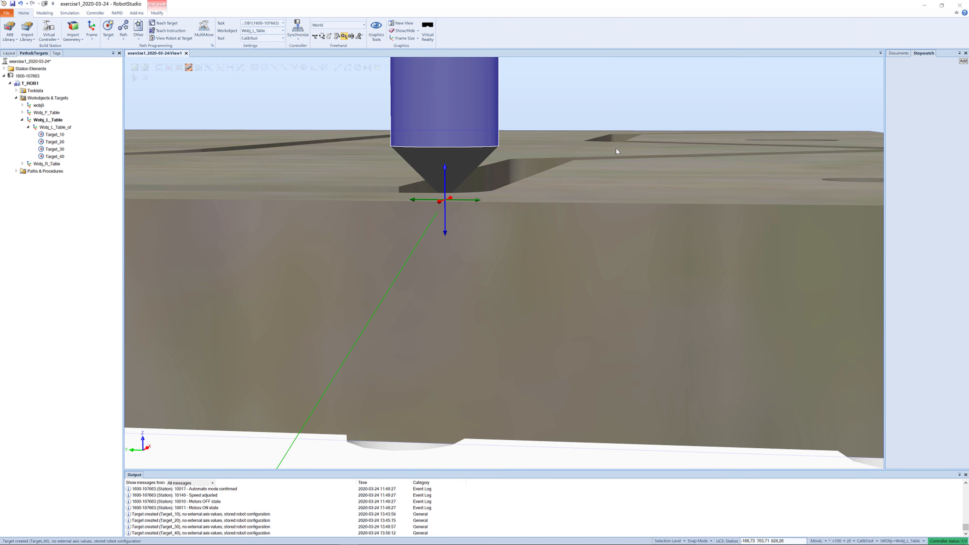
- Jog the tool along the groove to its next corner and teach a target at that point
{"action": "left_click_drag", "start_coordinate": [625, 161], "coordinate": [341, 245], "text": "ctrl+shift"}
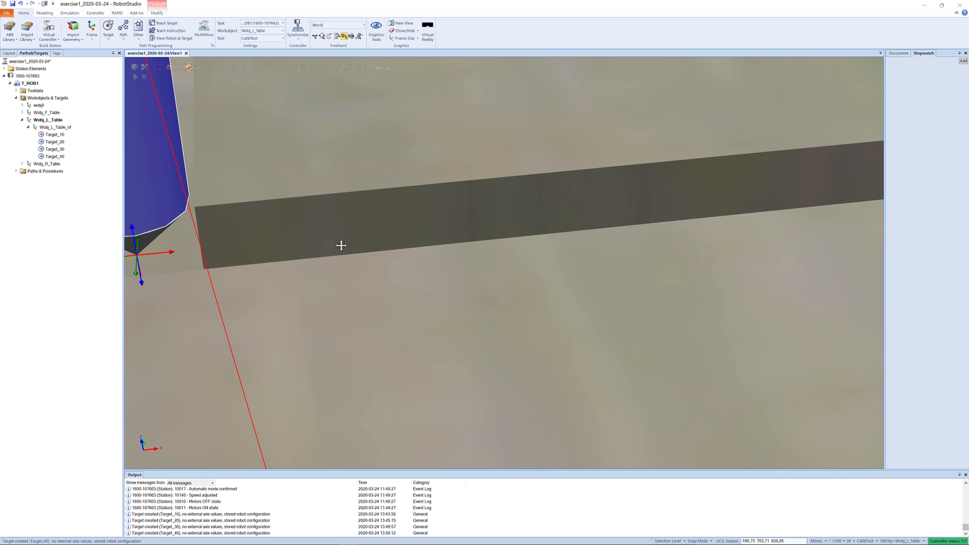
{"action": "scroll", "coordinate": [466, 228], "scroll_direction": "down", "scroll_amount": 3}
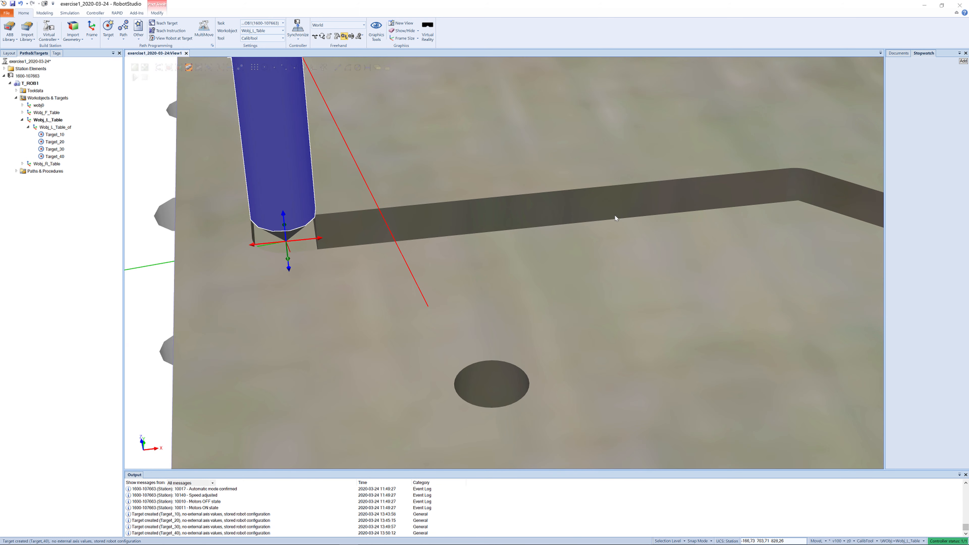
{"action": "scroll", "coordinate": [706, 216], "scroll_direction": "down", "scroll_amount": 2}
{"action": "left_click_drag", "start_coordinate": [706, 218], "coordinate": [668, 241], "text": "ctrl"}
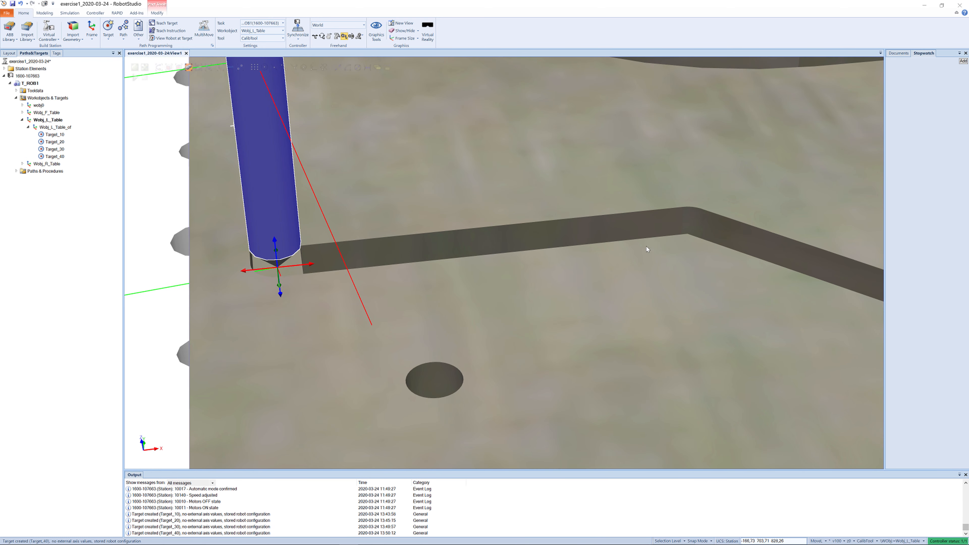
{"action": "mouse_move", "coordinate": [305, 269]}
{"action": "left_mouse_down"}
{"action": "mouse_move", "coordinate": [642, 260]}
{"action": "mouse_move", "coordinate": [714, 253]}
{"action": "mouse_move", "coordinate": [496, 261]}
{"action": "mouse_move", "coordinate": [717, 233]}
{"action": "left_mouse_up"}
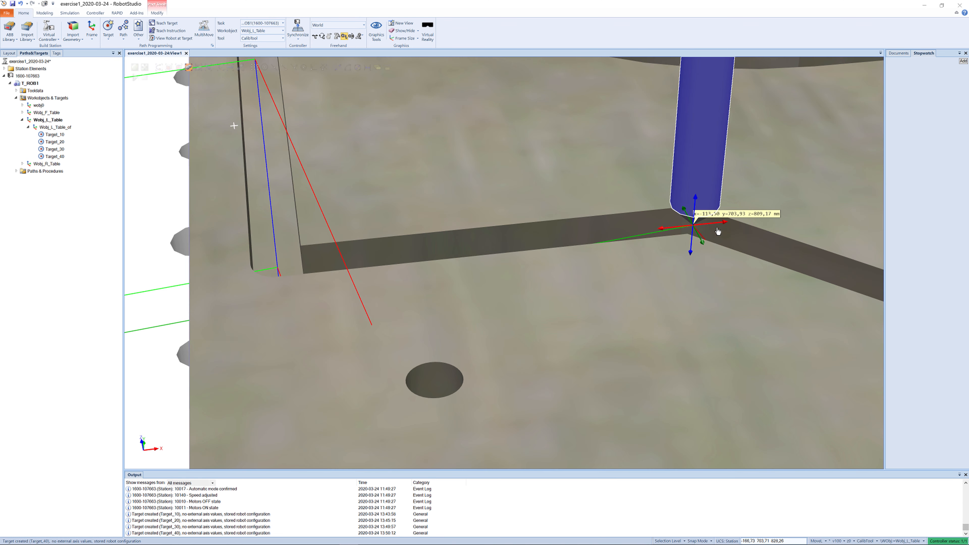
{"action": "left_click_drag", "start_coordinate": [725, 231], "coordinate": [845, 216], "text": "ctrl+shift"}
{"action": "left_click_drag", "start_coordinate": [780, 246], "coordinate": [594, 254], "text": "ctrl+shift"}
{"action": "left_click", "coordinate": [436, 280]}
{"action": "left_click_drag", "start_coordinate": [436, 280], "coordinate": [431, 278], "text": "ctrl+shift"}
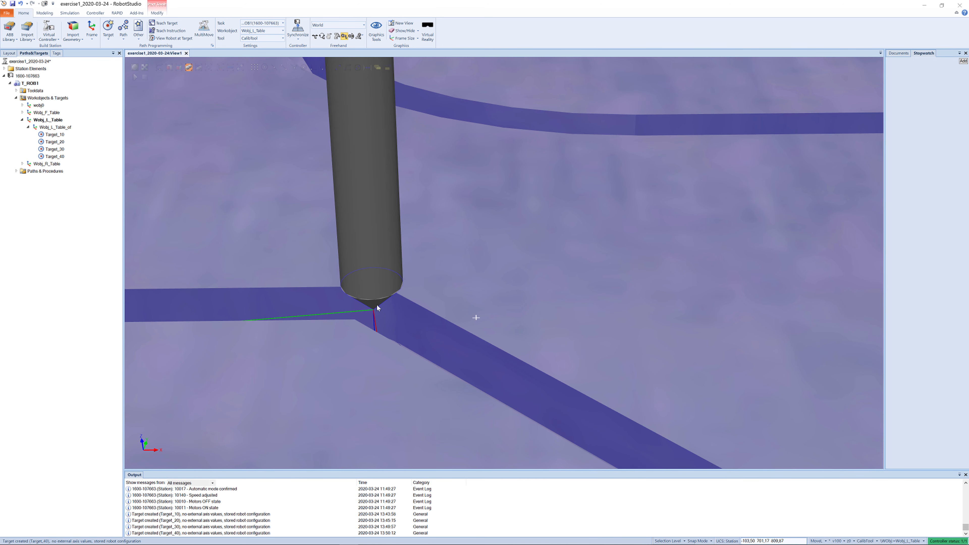
{"action": "left_click", "coordinate": [370, 291]}
{"action": "left_click_drag", "start_coordinate": [390, 313], "coordinate": [389, 313]}
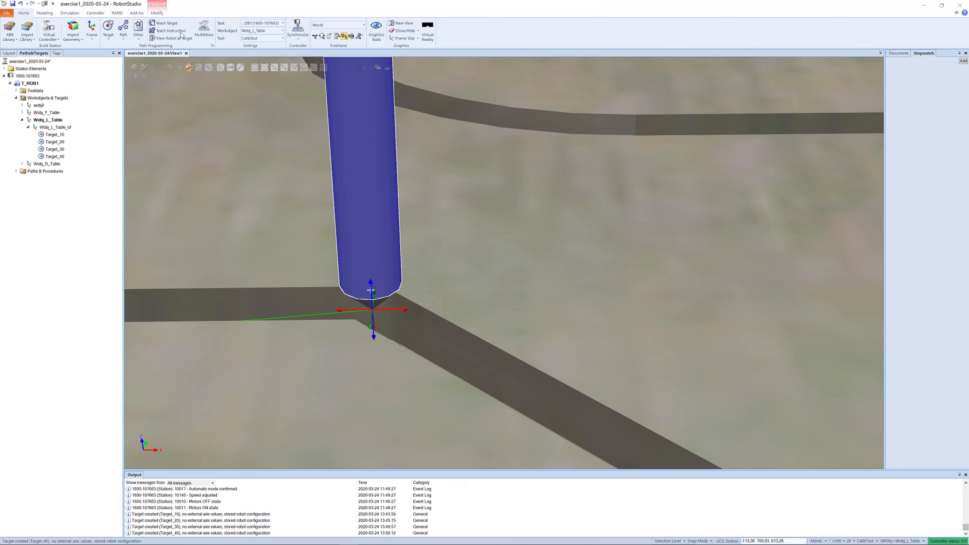
{"action": "left_click", "coordinate": [157, 23]}
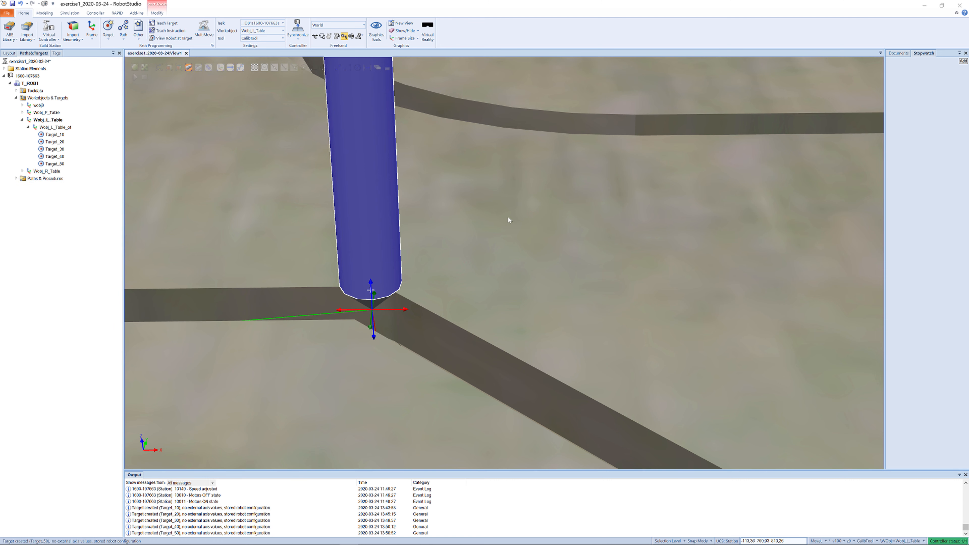
- Jog the tool along the groove to its next corner and teach a target at that point
{"action": "scroll", "coordinate": [528, 243], "scroll_direction": "down", "scroll_amount": 10}
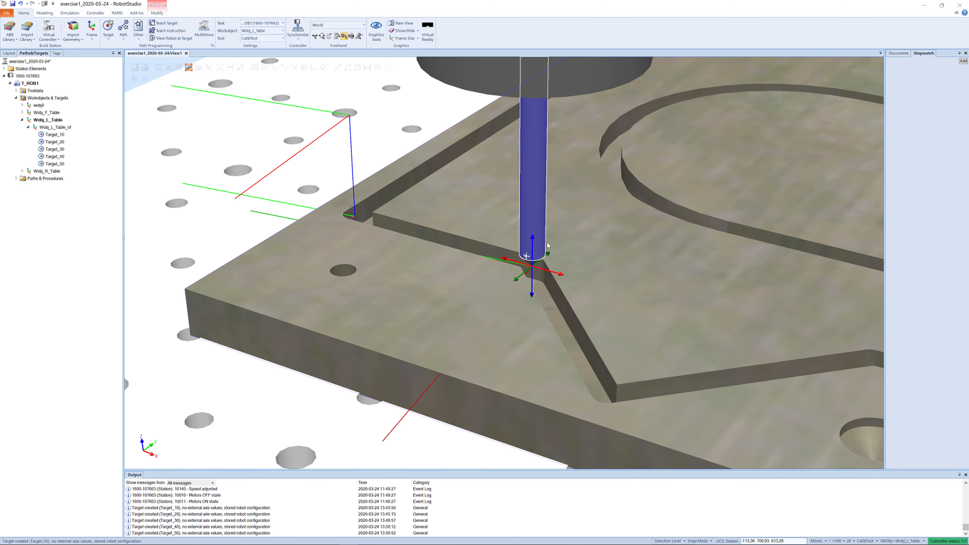
{"action": "left_click_drag", "start_coordinate": [556, 245], "coordinate": [650, 213]}
{"action": "scroll", "coordinate": [652, 258], "scroll_direction": "up", "scroll_amount": 5}
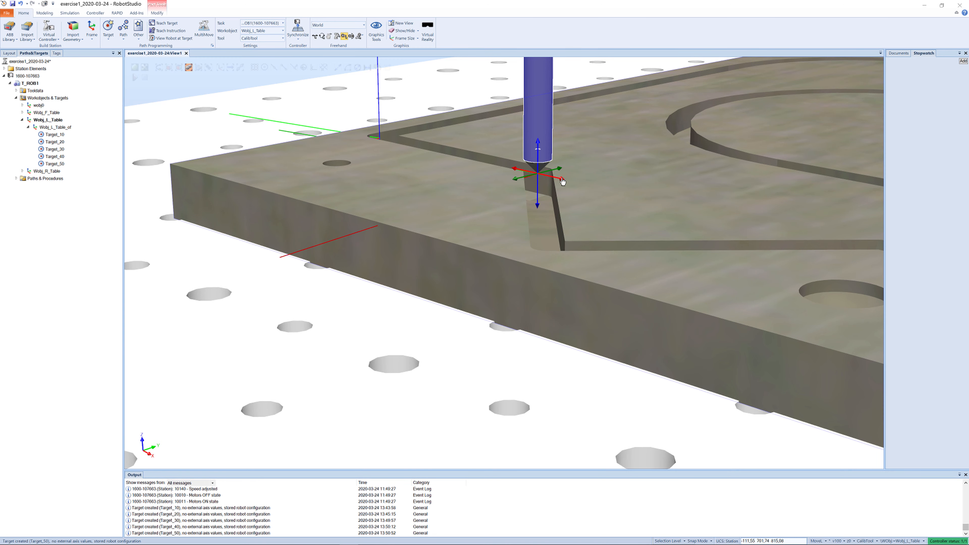
{"action": "left_click_drag", "start_coordinate": [606, 228], "coordinate": [663, 245], "text": "ctrl+shift"}
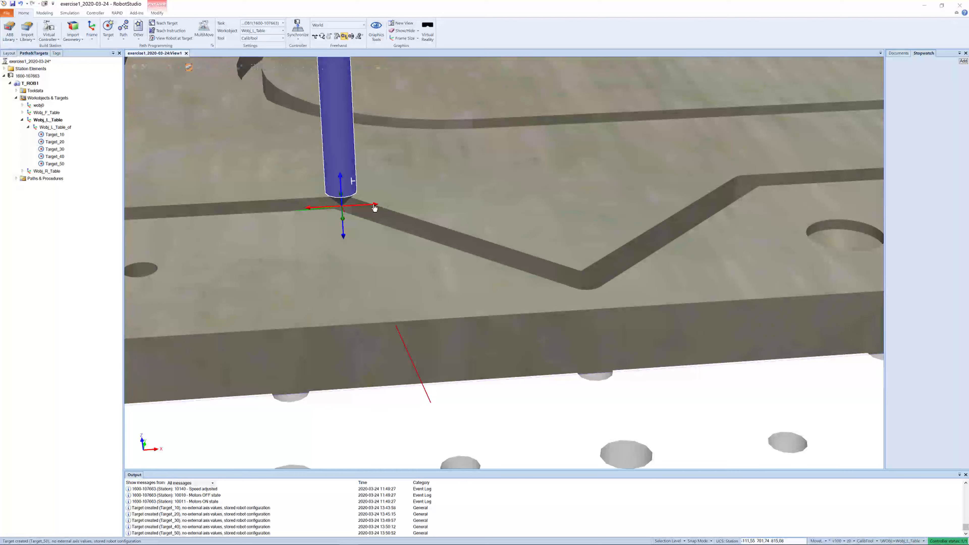
{"action": "mouse_move", "coordinate": [375, 208]}
{"action": "left_mouse_down"}
{"action": "mouse_move", "coordinate": [597, 220]}
{"action": "mouse_move", "coordinate": [581, 237]}
{"action": "mouse_move", "coordinate": [599, 295]}
{"action": "mouse_move", "coordinate": [593, 286]}
{"action": "mouse_move", "coordinate": [575, 300]}
{"action": "left_mouse_up"}
{"action": "left_click_drag", "start_coordinate": [659, 311], "coordinate": [676, 312], "text": "ctrl+shift"}
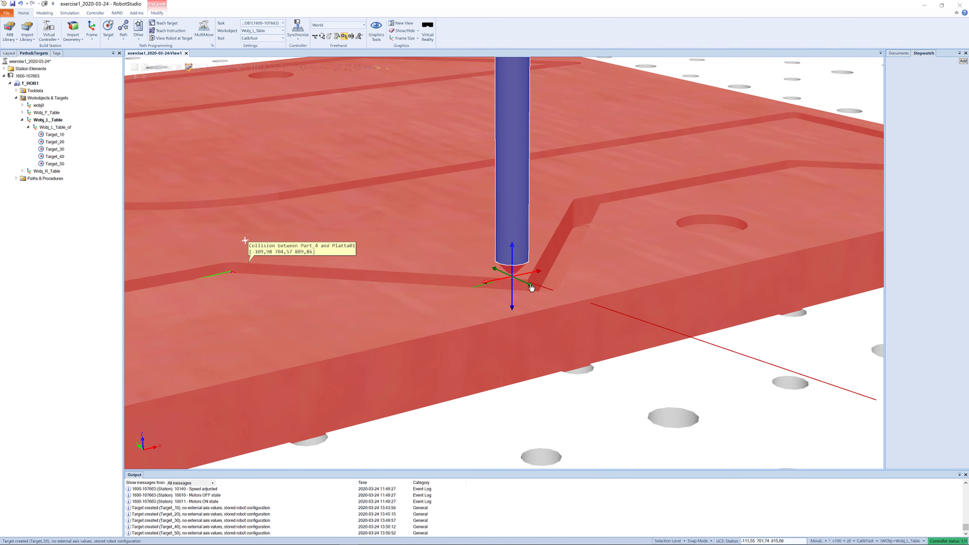
{"action": "left_click_drag", "start_coordinate": [532, 288], "coordinate": [554, 301]}
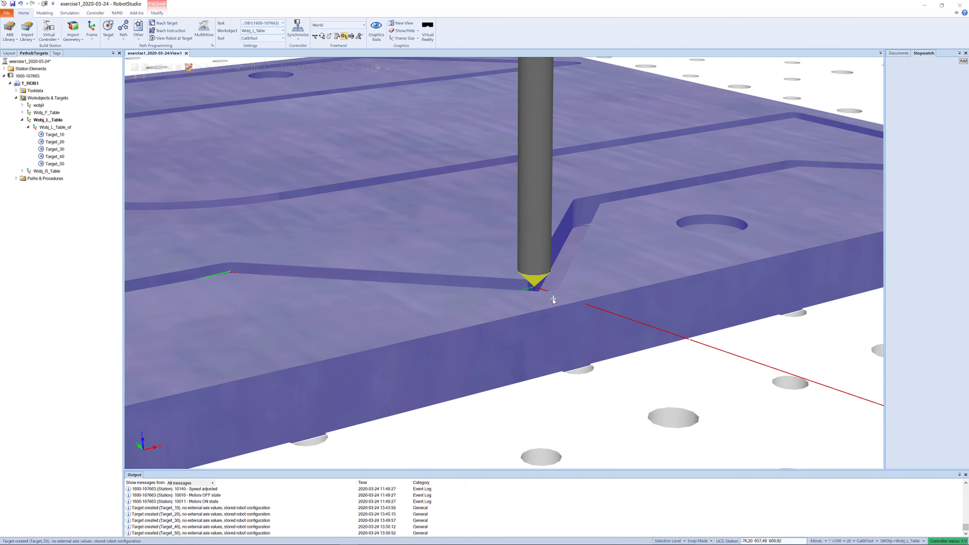
{"action": "left_click", "coordinate": [534, 271]}
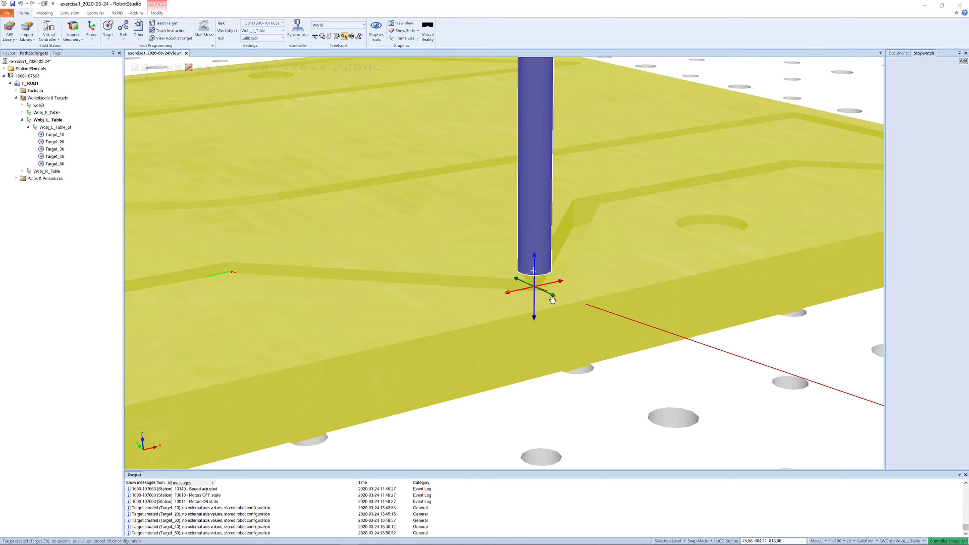
{"action": "left_click_drag", "start_coordinate": [554, 298], "coordinate": [557, 300]}
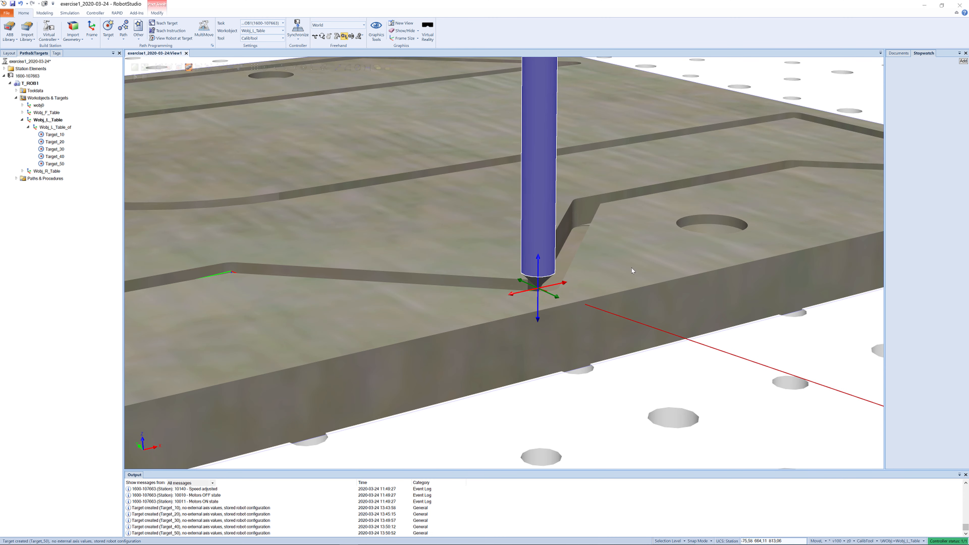
{"action": "mouse_move", "coordinate": [632, 270]}
{"action": "left_mouse_down", "text": "ctrl+shift"}
{"action": "mouse_move", "coordinate": [611, 273]}
{"action": "mouse_move", "coordinate": [612, 255]}
{"action": "mouse_move", "coordinate": [605, 269]}
{"action": "mouse_move", "coordinate": [520, 261]}
{"action": "mouse_move", "coordinate": [629, 278]}
{"action": "mouse_move", "coordinate": [575, 274]}
{"action": "left_mouse_up", "text": "ctrl+shift"}
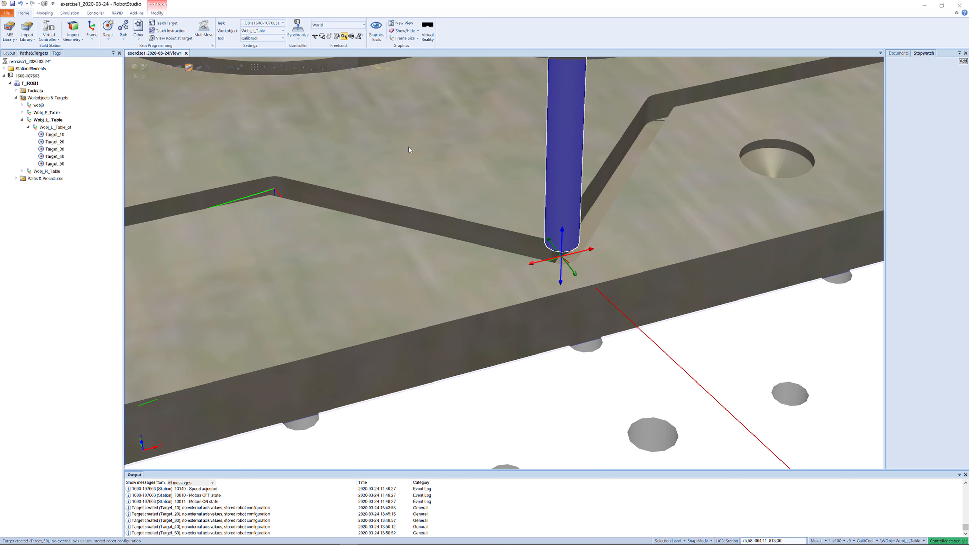
{"action": "left_click", "coordinate": [161, 24]}
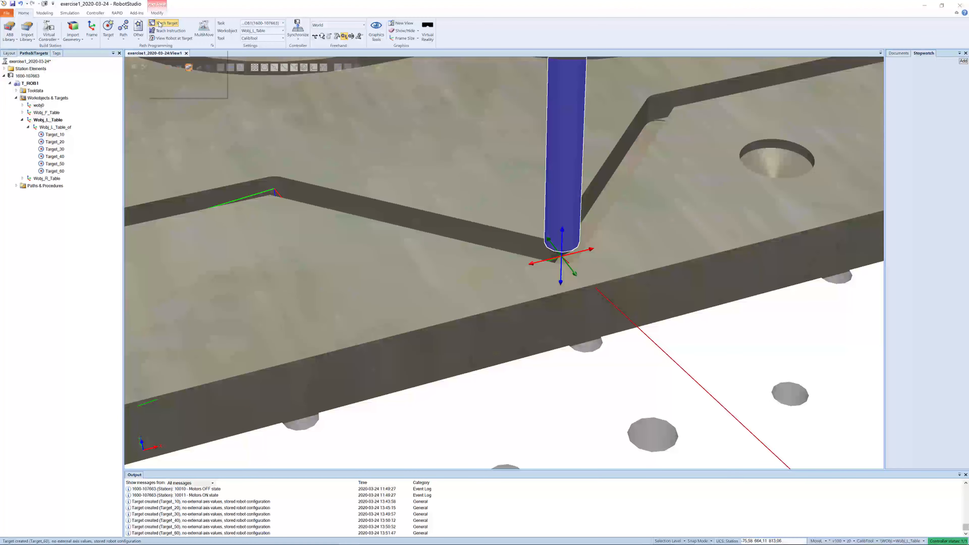
- Jog the tool along the groove past the hole to the following bend and teach a target there
{"action": "left_click_drag", "start_coordinate": [696, 169], "coordinate": [593, 111], "text": "ctrl+shift"}
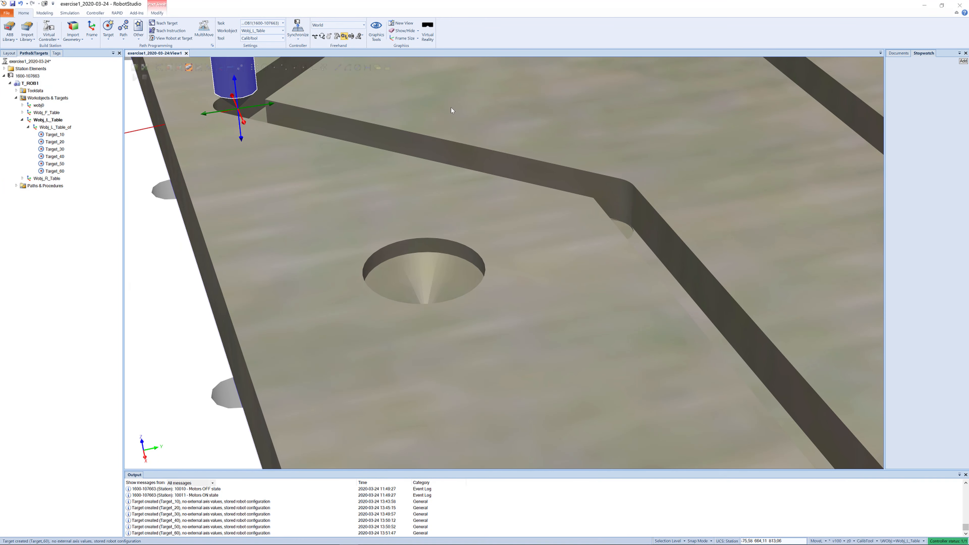
{"action": "mouse_move", "coordinate": [271, 107]}
{"action": "left_mouse_down"}
{"action": "mouse_move", "coordinate": [518, 85]}
{"action": "mouse_move", "coordinate": [513, 96]}
{"action": "mouse_move", "coordinate": [620, 210]}
{"action": "mouse_move", "coordinate": [627, 196]}
{"action": "mouse_move", "coordinate": [658, 189]}
{"action": "mouse_move", "coordinate": [647, 200]}
{"action": "left_mouse_up"}
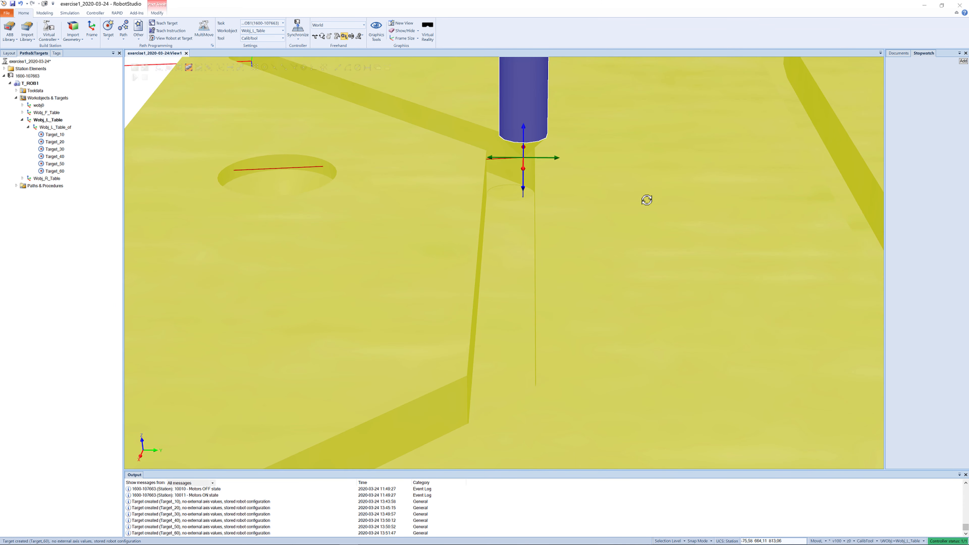
{"action": "mouse_move", "coordinate": [523, 171]}
{"action": "left_mouse_down"}
{"action": "mouse_move", "coordinate": [519, 180]}
{"action": "mouse_move", "coordinate": [481, 170]}
{"action": "mouse_move", "coordinate": [556, 190]}
{"action": "left_mouse_up"}
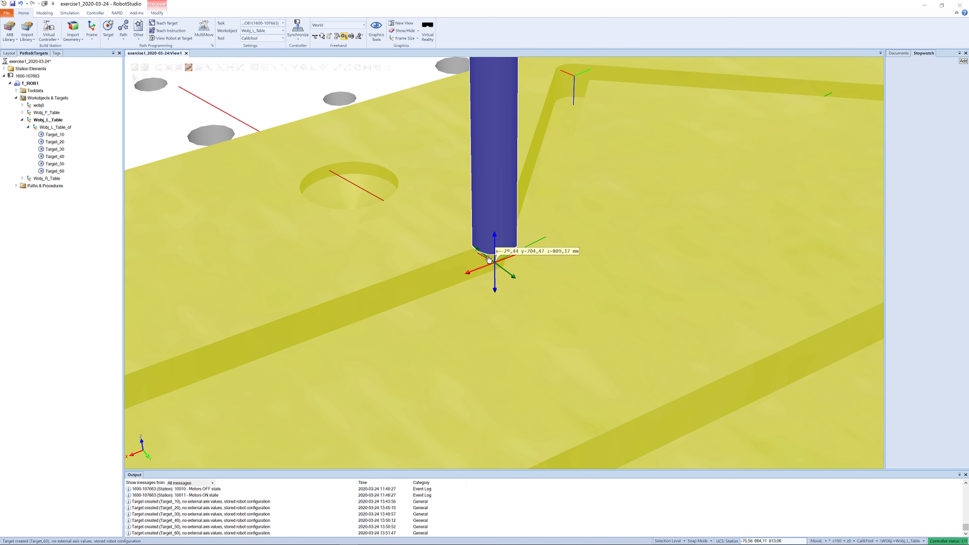
{"action": "left_click_drag", "start_coordinate": [488, 259], "coordinate": [489, 251]}
{"action": "left_click", "coordinate": [477, 269]}
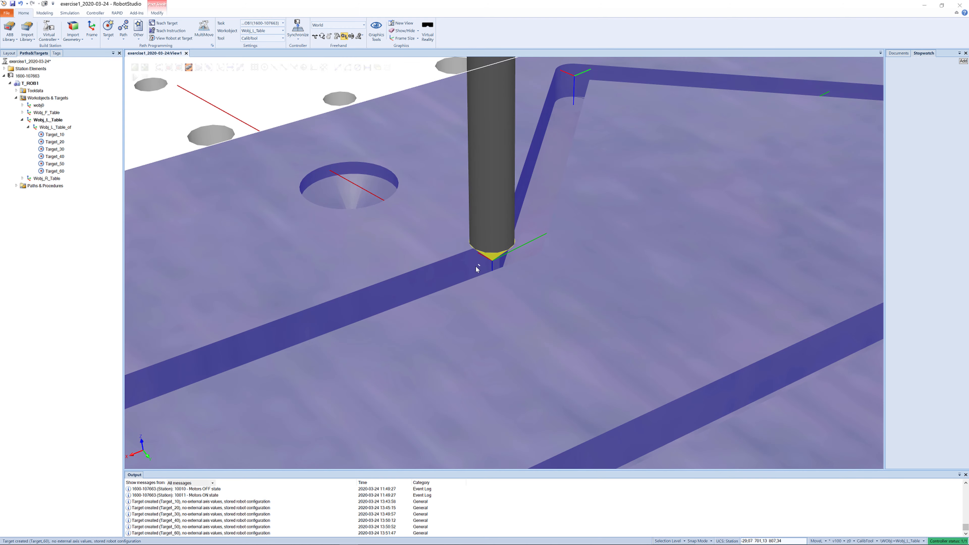
{"action": "left_click", "coordinate": [496, 233]}
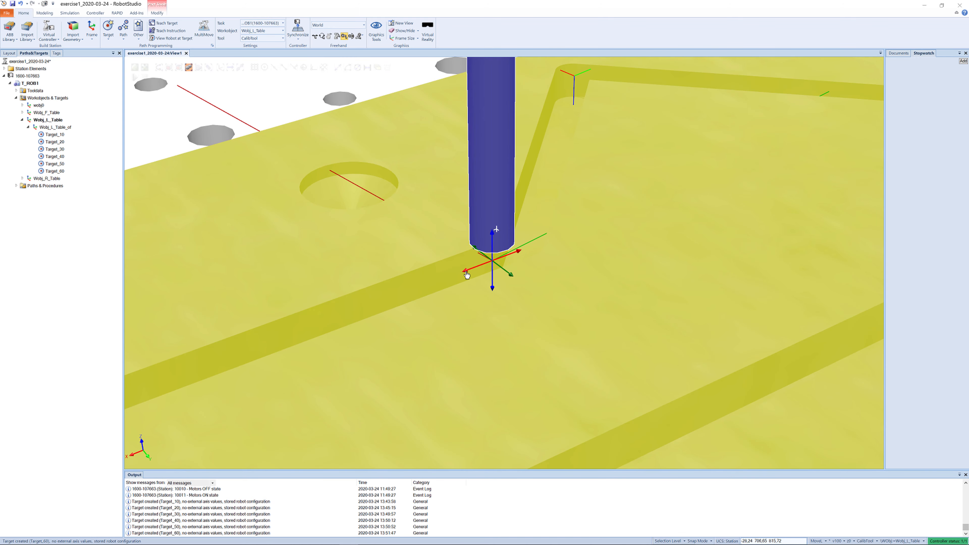
{"action": "left_click_drag", "start_coordinate": [466, 272], "coordinate": [589, 281]}
{"action": "left_click_drag", "start_coordinate": [561, 72], "coordinate": [590, 323], "text": "ctrl"}
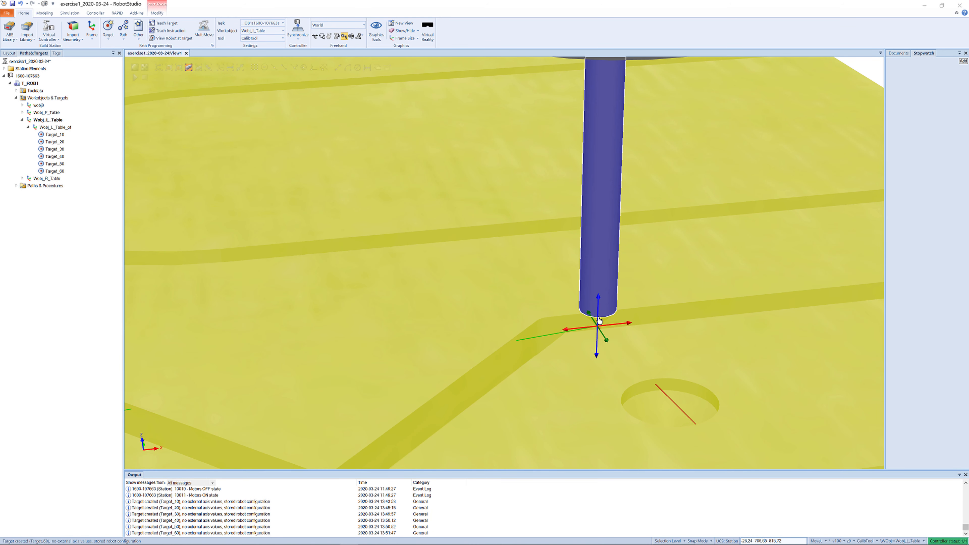
{"action": "left_click_drag", "start_coordinate": [565, 332], "coordinate": [600, 330]}
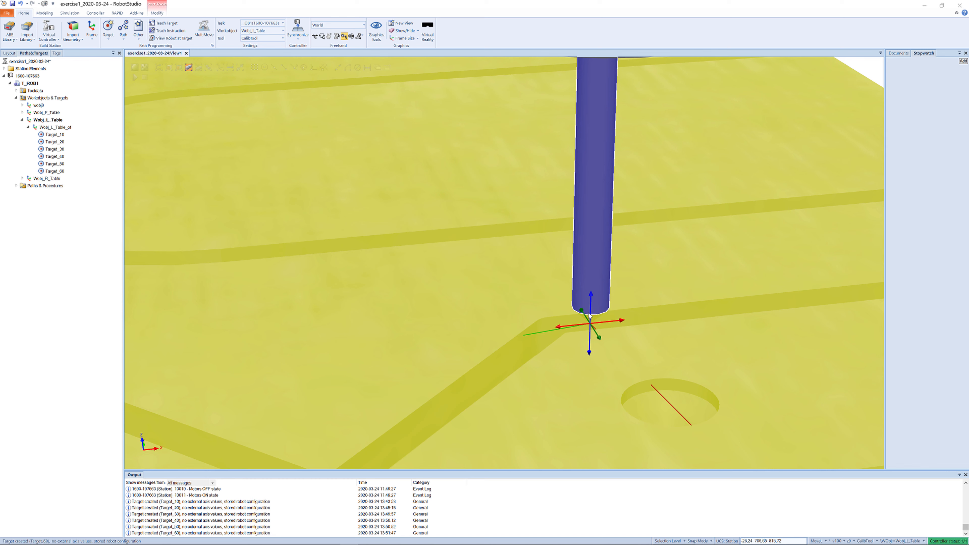
{"action": "left_click_drag", "start_coordinate": [591, 296], "coordinate": [588, 317]}
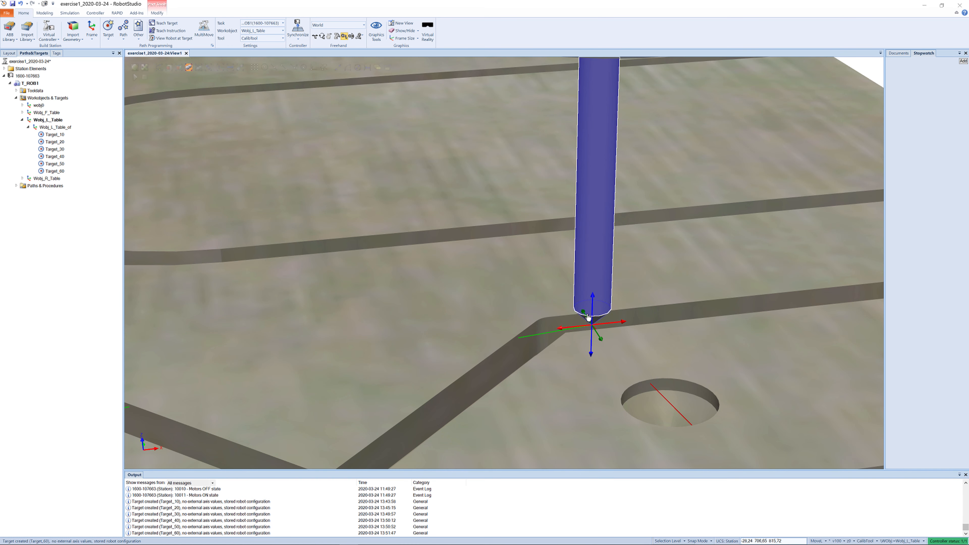
{"action": "left_click", "coordinate": [560, 329]}
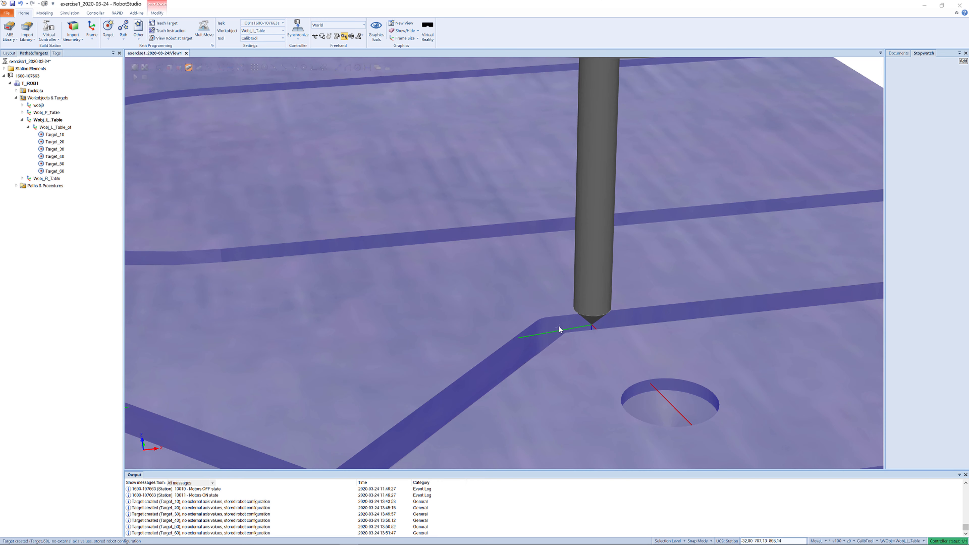
{"action": "left_click", "coordinate": [590, 312]}
{"action": "left_click_drag", "start_coordinate": [561, 331], "coordinate": [523, 336]}
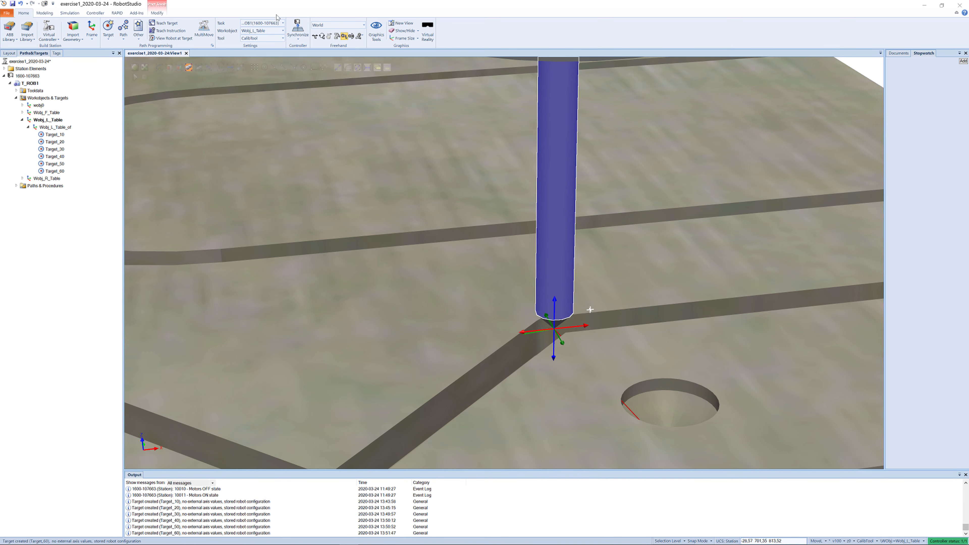
{"action": "left_click", "coordinate": [153, 24]}
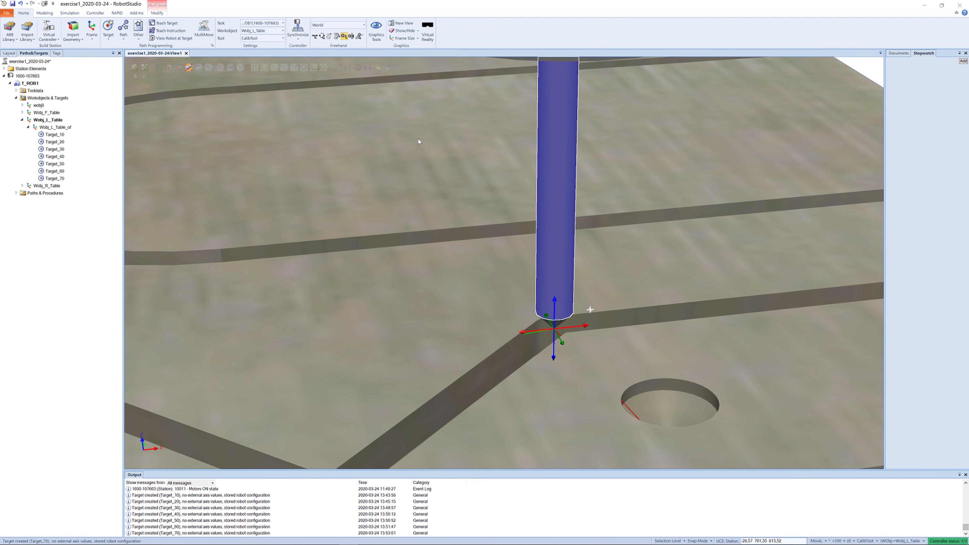
- Jog the tool further along the groove to the junction with the diagonal groove and teach a target
{"action": "left_click", "coordinate": [720, 297]}
{"action": "left_click_drag", "start_coordinate": [653, 290], "coordinate": [266, 271], "text": "ctrl"}
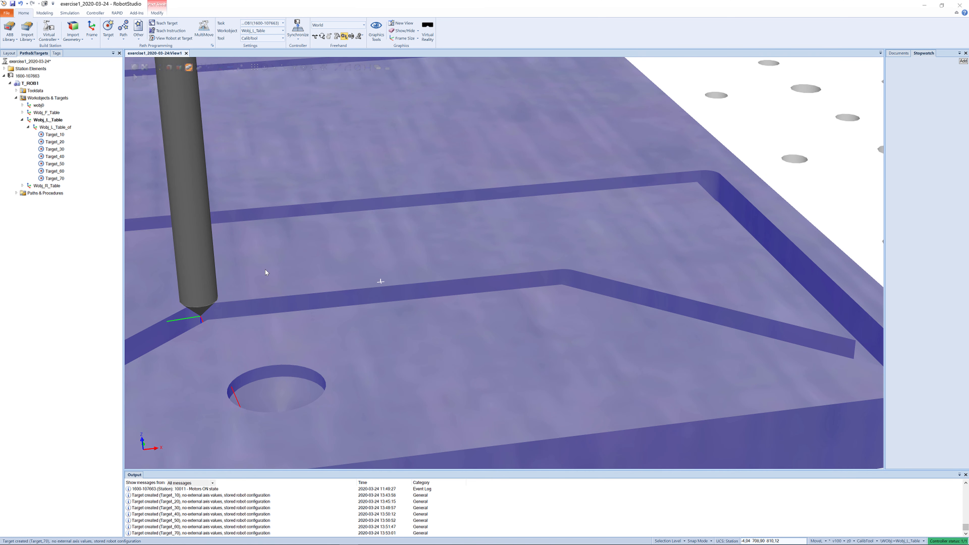
{"action": "left_click", "coordinate": [206, 265]}
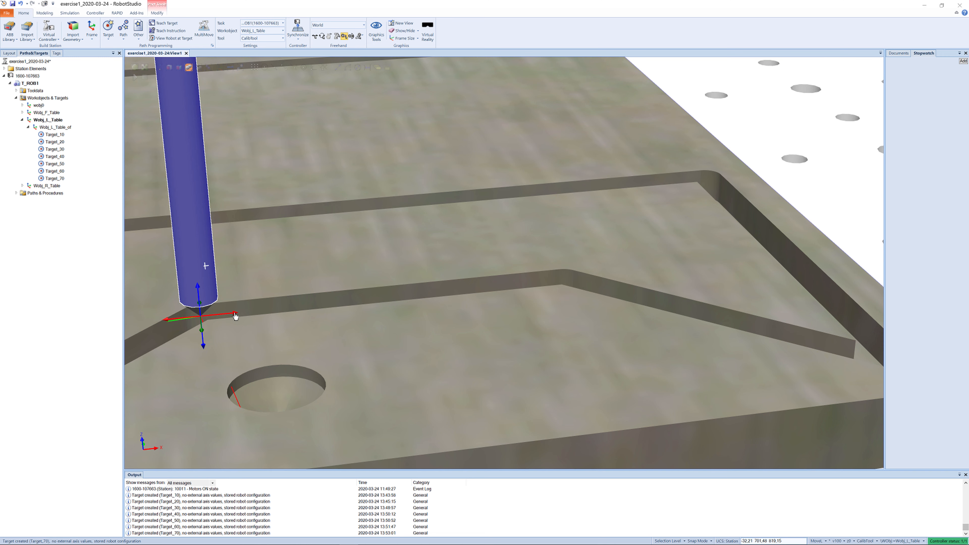
{"action": "left_click_drag", "start_coordinate": [236, 316], "coordinate": [596, 300]}
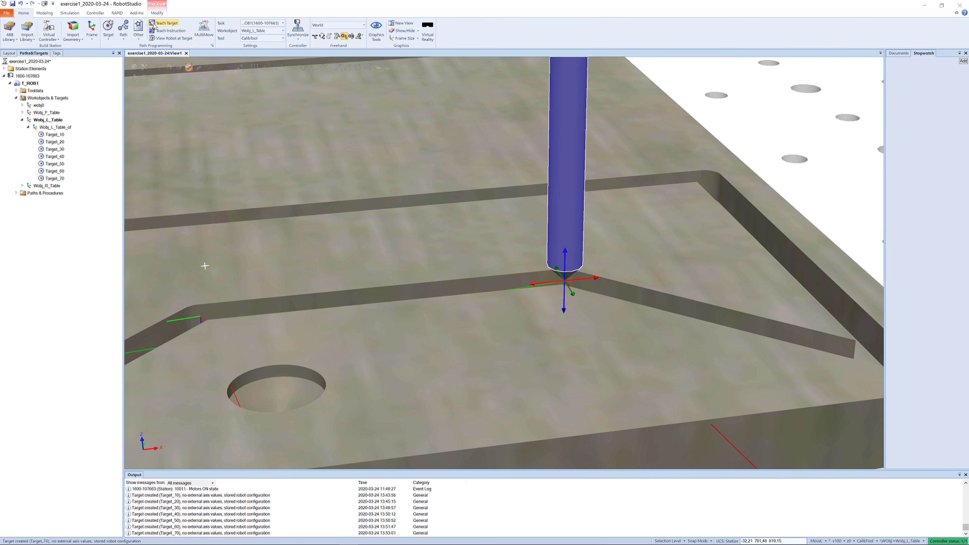
{"action": "left_click", "coordinate": [164, 23]}
- Jog the tool down the diagonal groove toward the board edge and teach a target at its end
{"action": "left_click_drag", "start_coordinate": [608, 215], "coordinate": [584, 208], "text": "ctrl"}
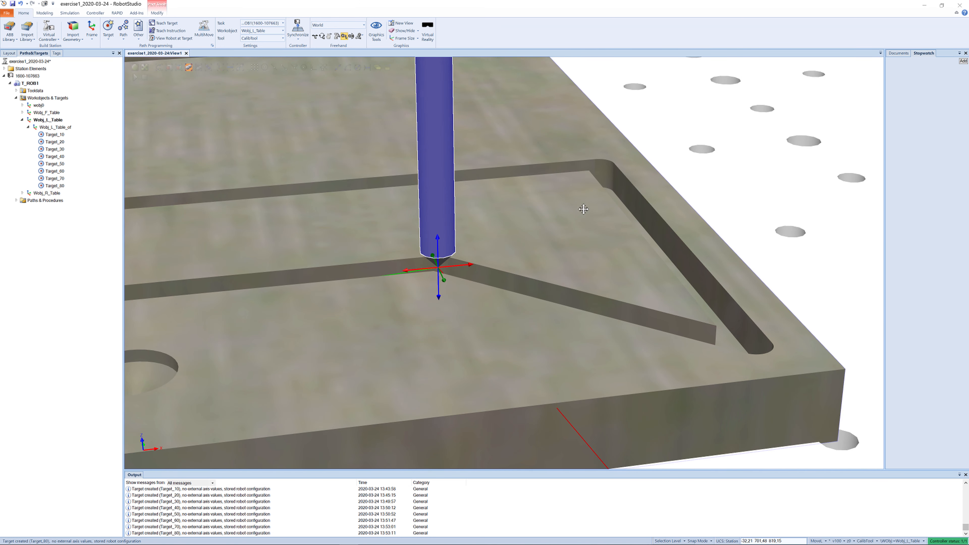
{"action": "mouse_move", "coordinate": [470, 269]}
{"action": "left_mouse_down"}
{"action": "mouse_move", "coordinate": [702, 211]}
{"action": "mouse_move", "coordinate": [679, 213]}
{"action": "mouse_move", "coordinate": [674, 251]}
{"action": "left_mouse_up"}
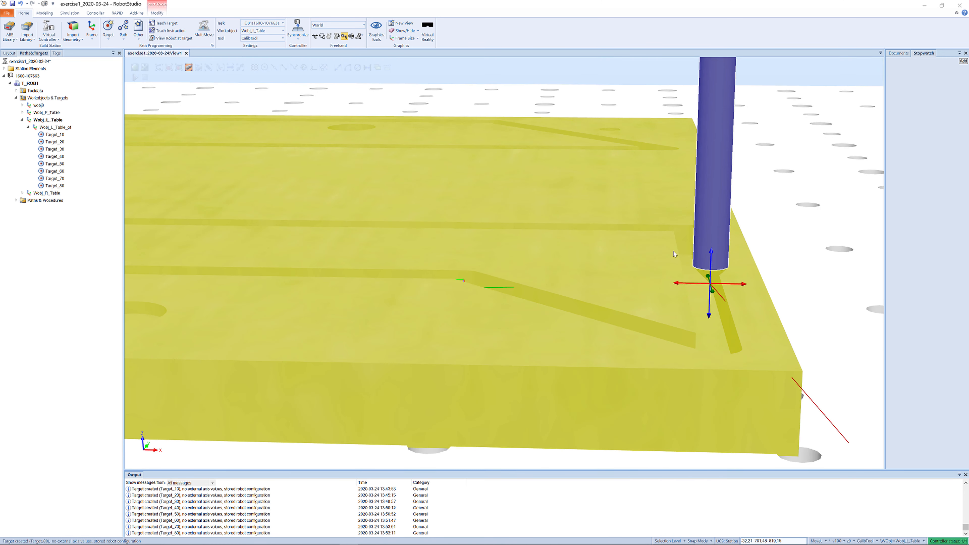
{"action": "left_click", "coordinate": [677, 283]}
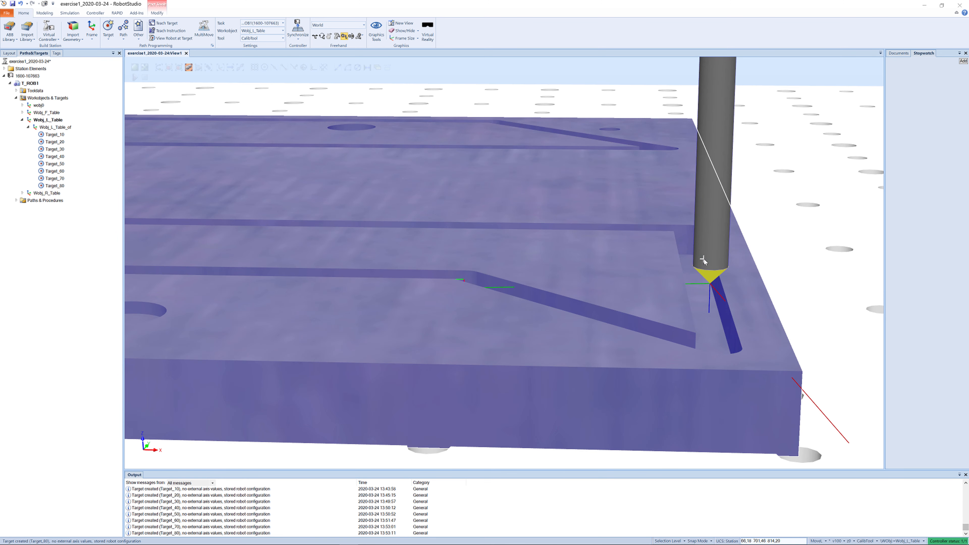
{"action": "left_click", "coordinate": [703, 260]}
{"action": "left_click", "coordinate": [677, 282]}
{"action": "left_click", "coordinate": [708, 261]}
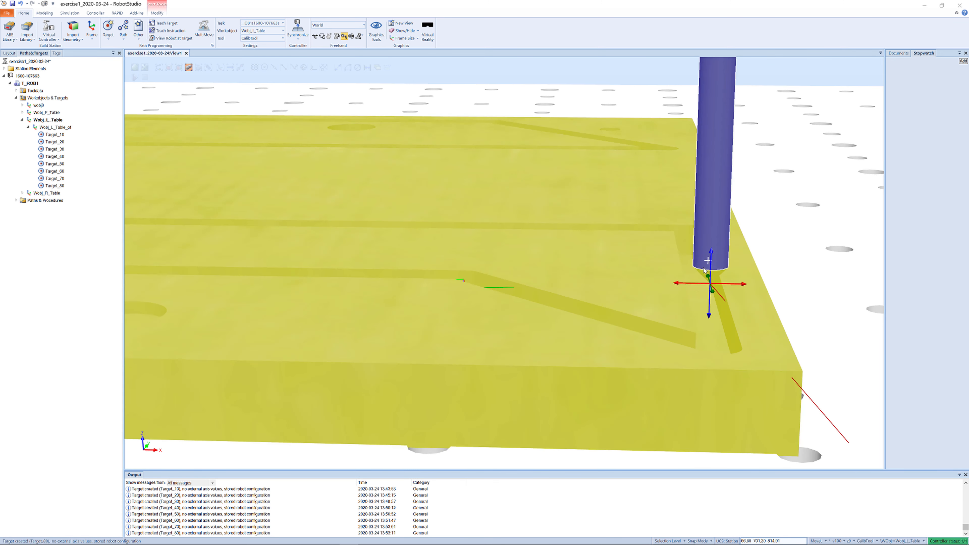
{"action": "left_click_drag", "start_coordinate": [685, 286], "coordinate": [677, 287]}
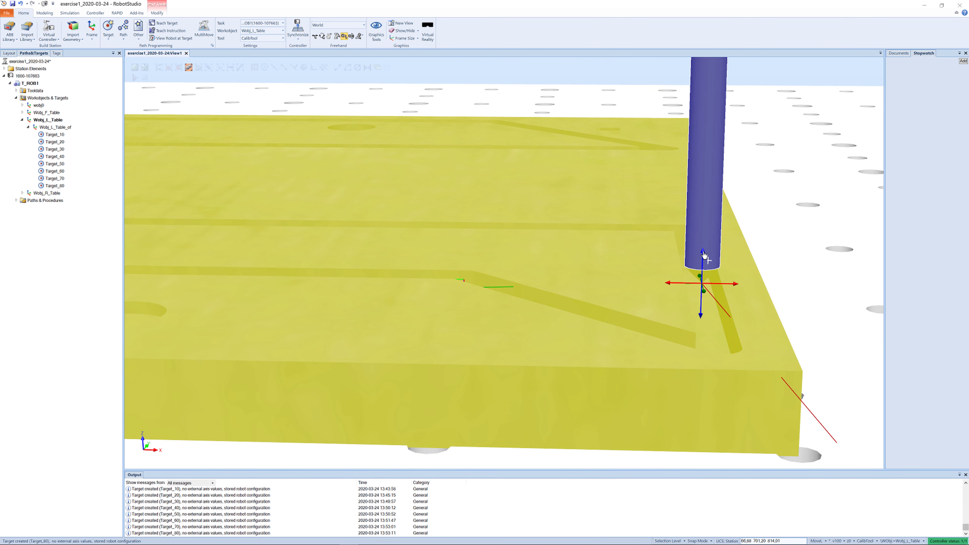
{"action": "left_click_drag", "start_coordinate": [703, 253], "coordinate": [704, 253]}
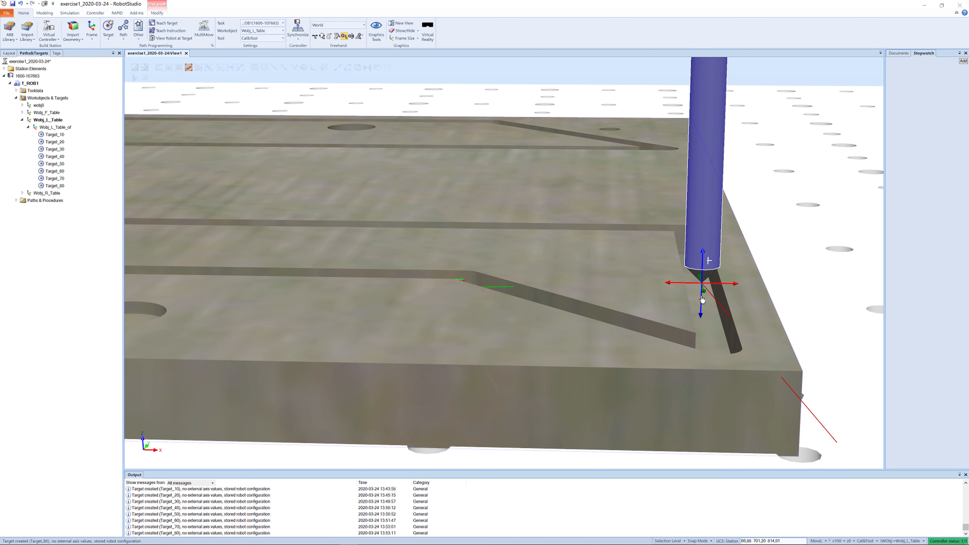
{"action": "left_click_drag", "start_coordinate": [705, 298], "coordinate": [723, 361]}
{"action": "left_click_drag", "start_coordinate": [724, 361], "coordinate": [716, 335]}
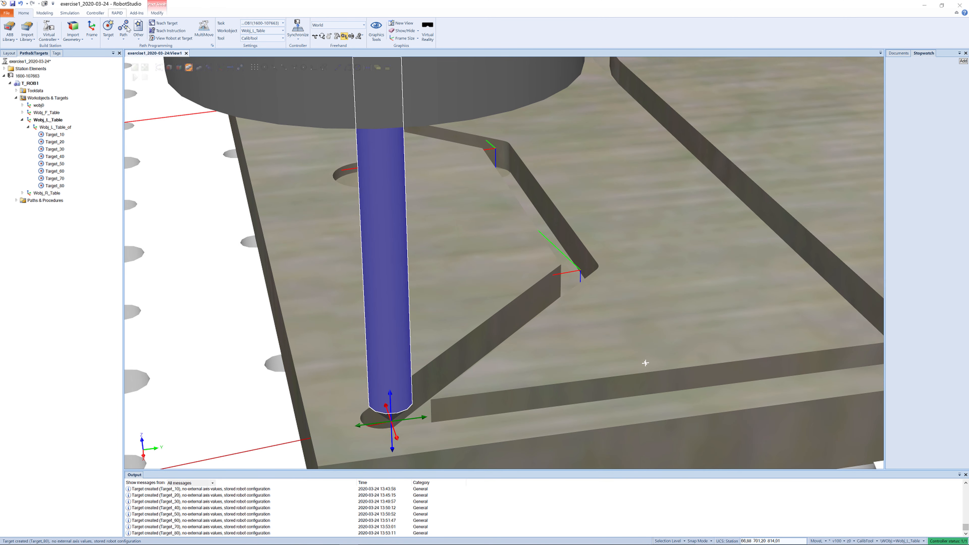
{"action": "left_click", "coordinate": [153, 25]}
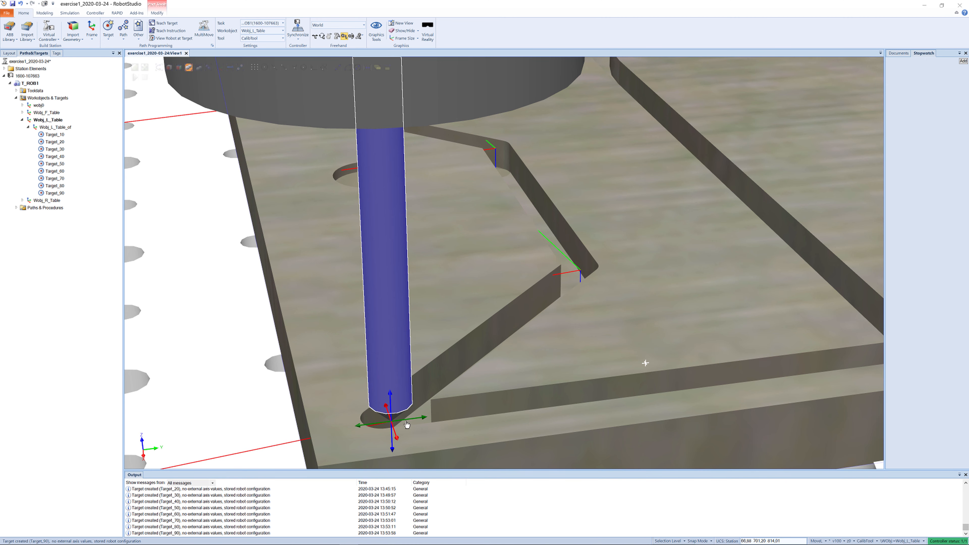
- Jog the tool to the start of the lower groove and teach another target there
{"action": "left_click_drag", "start_coordinate": [766, 419], "coordinate": [614, 359], "text": "ctrl"}
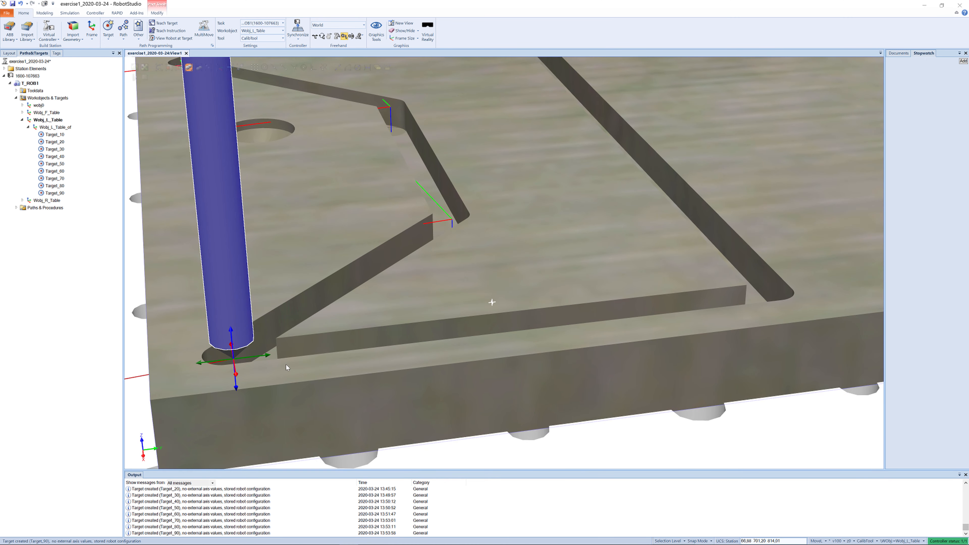
{"action": "mouse_move", "coordinate": [268, 358]}
{"action": "left_mouse_down"}
{"action": "mouse_move", "coordinate": [275, 346]}
{"action": "mouse_move", "coordinate": [599, 306]}
{"action": "mouse_move", "coordinate": [725, 301]}
{"action": "mouse_move", "coordinate": [804, 268]}
{"action": "mouse_move", "coordinate": [740, 255]}
{"action": "mouse_move", "coordinate": [754, 255]}
{"action": "left_mouse_up"}
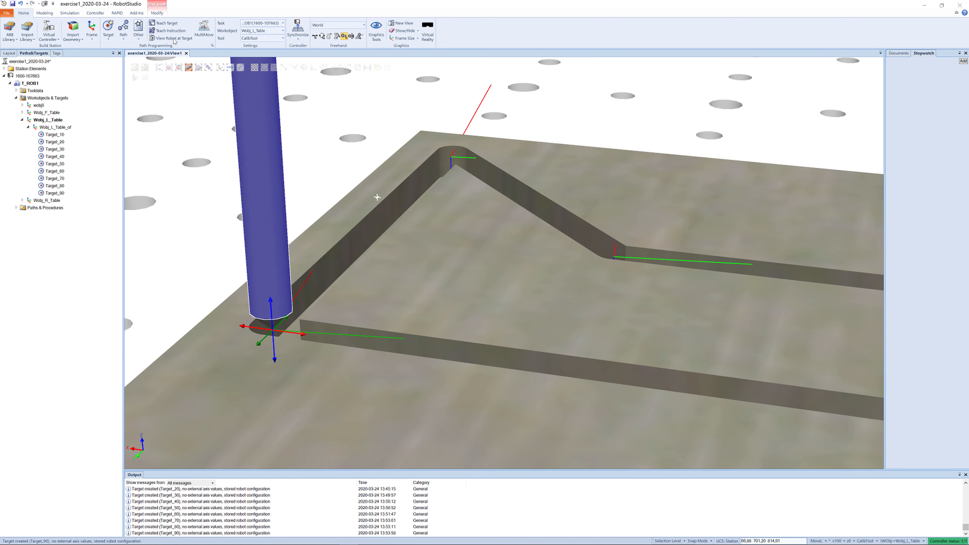
{"action": "left_click", "coordinate": [153, 24]}
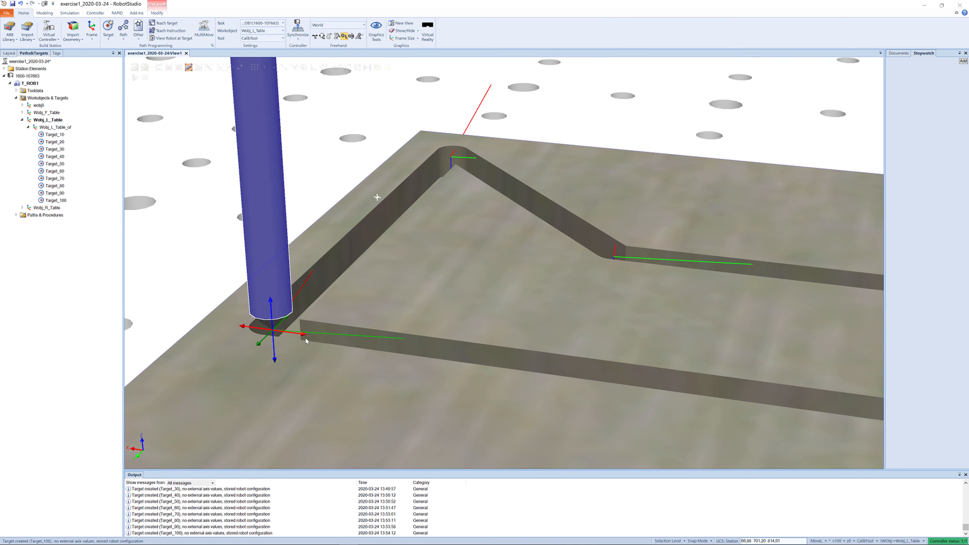
{"action": "left_click_drag", "start_coordinate": [304, 337], "coordinate": [801, 402]}
{"action": "left_click_drag", "start_coordinate": [693, 367], "coordinate": [569, 343], "text": "ctrl+shift"}
{"action": "scroll", "coordinate": [628, 343], "scroll_direction": "down", "scroll_amount": 5}
{"action": "scroll", "coordinate": [573, 339], "scroll_direction": "up", "scroll_amount": 1}
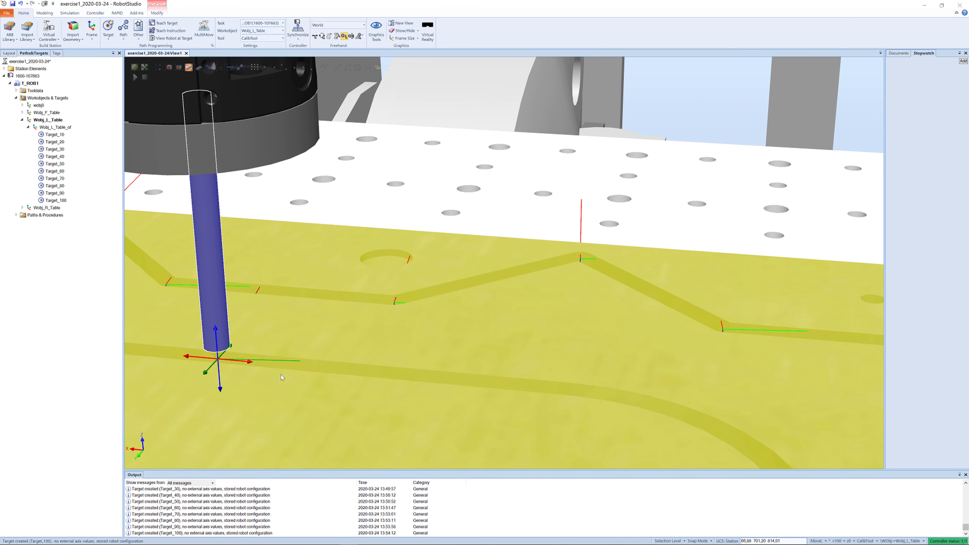
- Jog the tool along the lower groove to where it begins to curve and teach a target there
{"action": "mouse_move", "coordinate": [250, 365]}
{"action": "left_mouse_down"}
{"action": "mouse_move", "coordinate": [568, 389]}
{"action": "mouse_move", "coordinate": [541, 402]}
{"action": "left_mouse_up"}
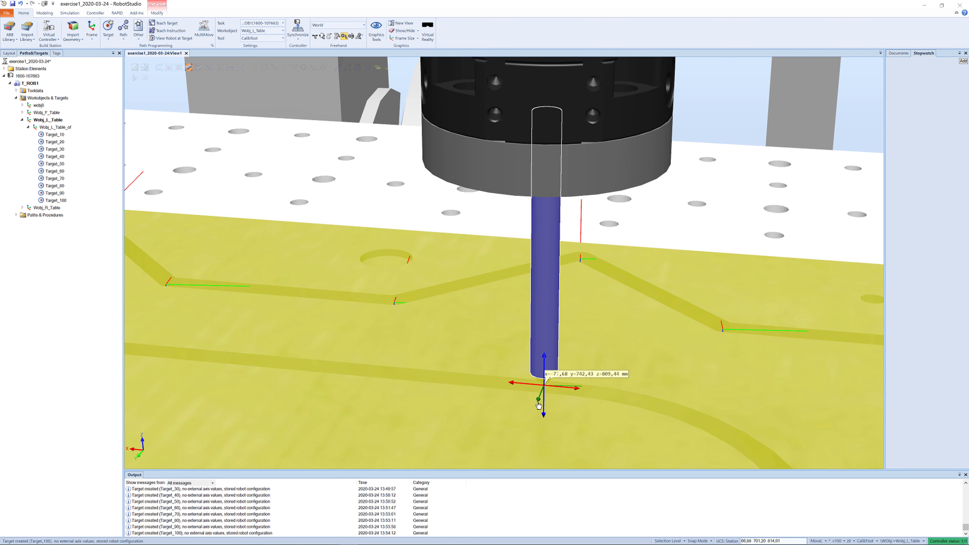
{"action": "left_click_drag", "start_coordinate": [538, 406], "coordinate": [537, 413]}
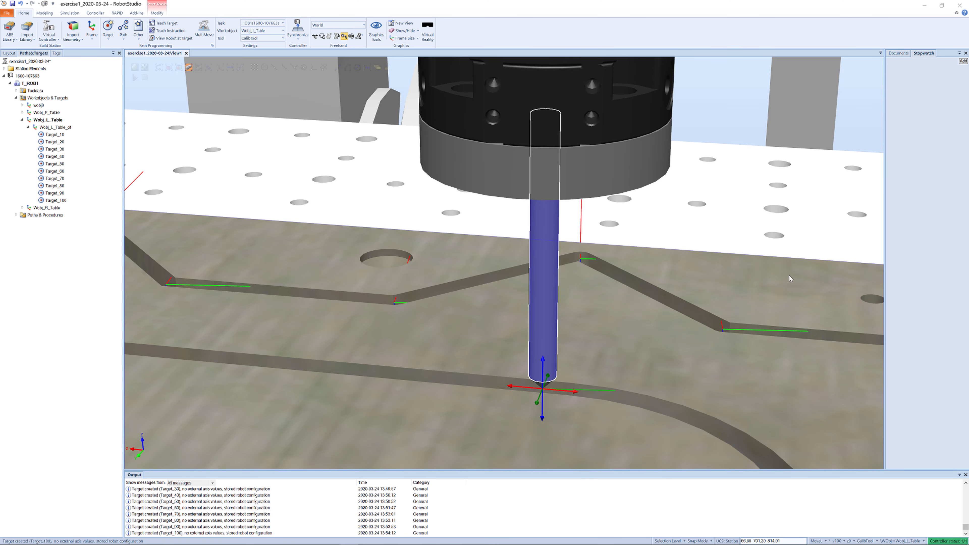
{"action": "left_click_drag", "start_coordinate": [789, 275], "coordinate": [791, 274], "text": "ctrl+shift"}
{"action": "left_click_drag", "start_coordinate": [792, 273], "coordinate": [807, 269], "text": "ctrl"}
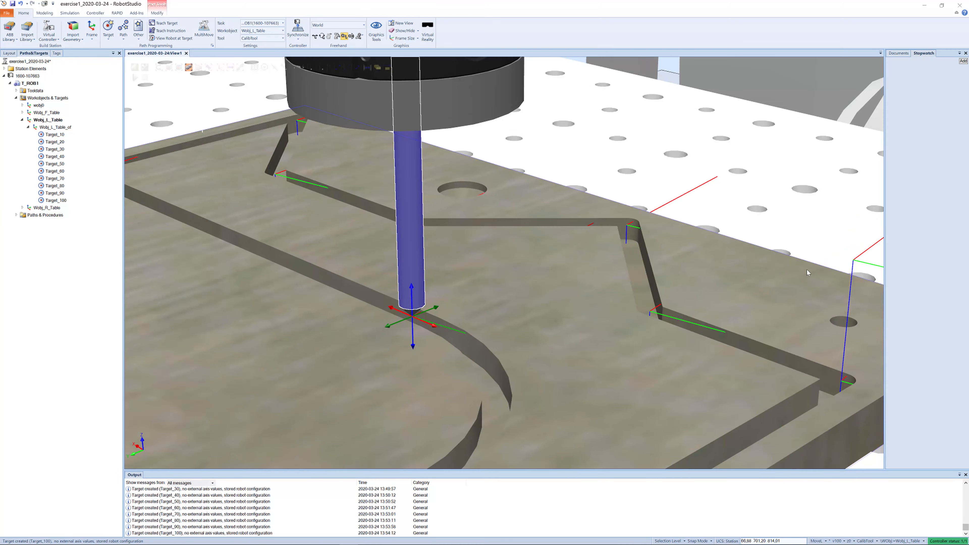
{"action": "scroll", "coordinate": [618, 288], "scroll_direction": "up", "scroll_amount": 4}
{"action": "left_click_drag", "start_coordinate": [561, 279], "coordinate": [576, 308], "text": "ctrl"}
{"action": "scroll", "coordinate": [533, 292], "scroll_direction": "up", "scroll_amount": 2}
{"action": "left_click", "coordinate": [535, 278]}
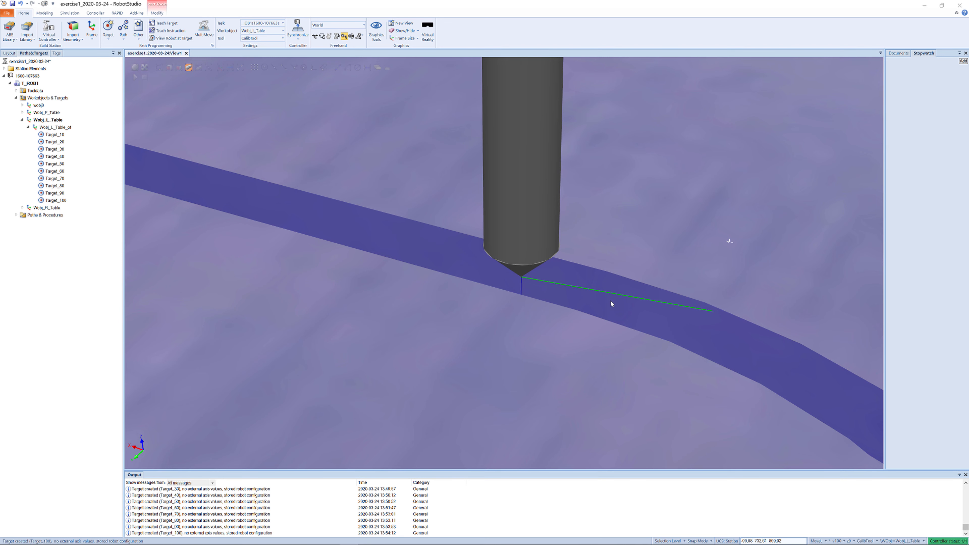
{"action": "left_click", "coordinate": [523, 251]}
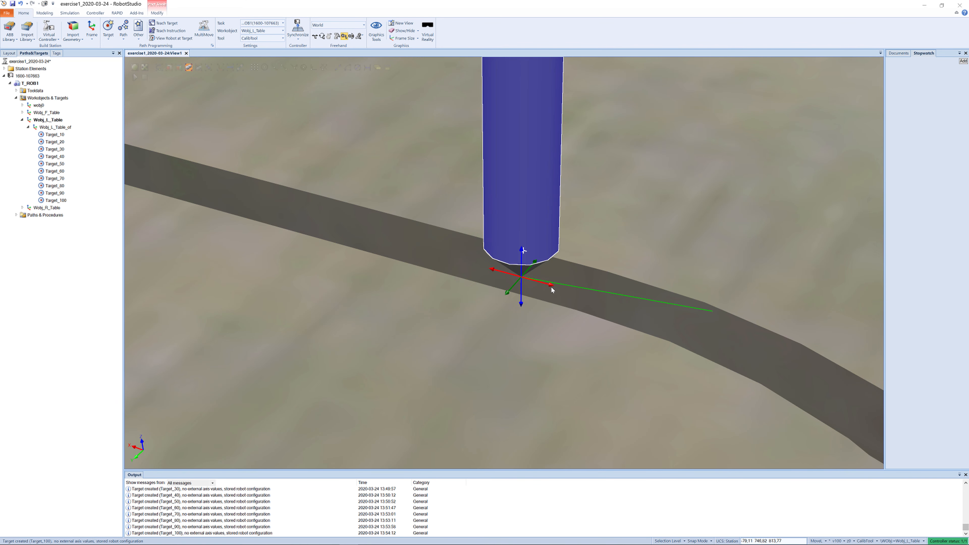
{"action": "left_click_drag", "start_coordinate": [552, 287], "coordinate": [656, 295]}
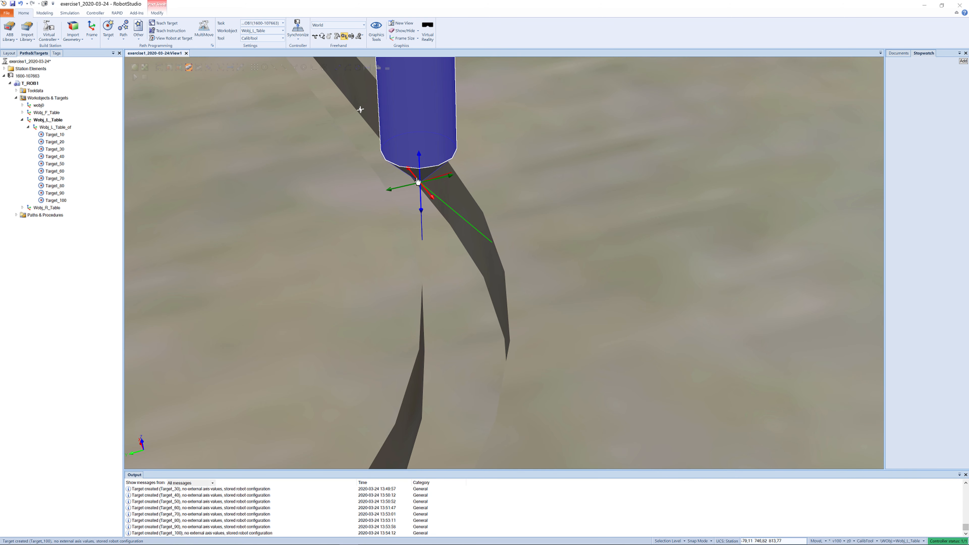
{"action": "left_click_drag", "start_coordinate": [415, 180], "coordinate": [412, 176]}
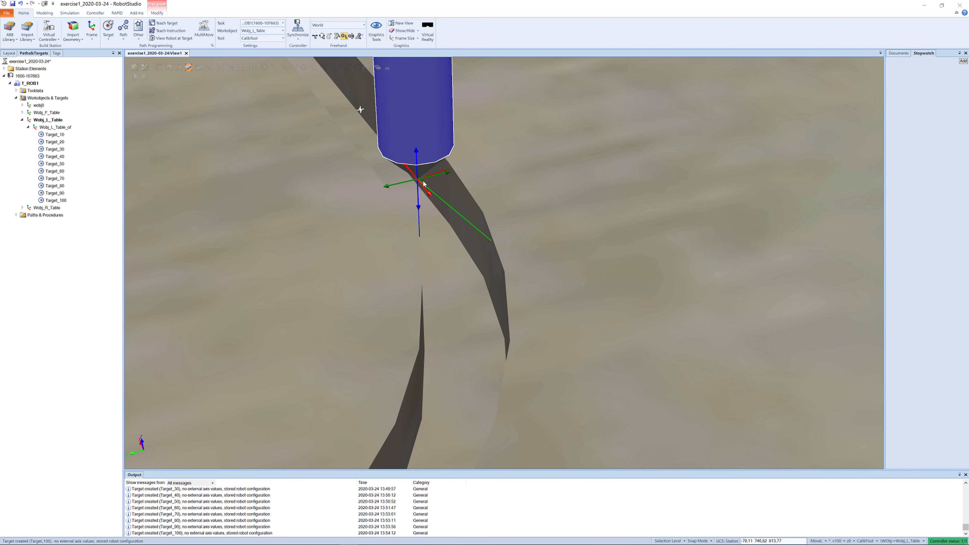
{"action": "left_click_drag", "start_coordinate": [462, 210], "coordinate": [449, 210], "text": "ctrl"}
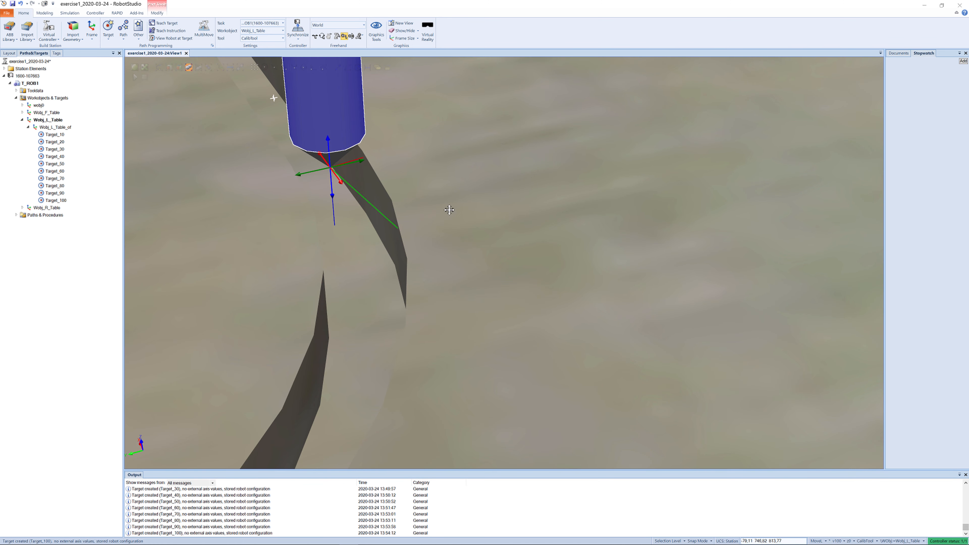
{"action": "left_click_drag", "start_coordinate": [325, 163], "coordinate": [322, 158]}
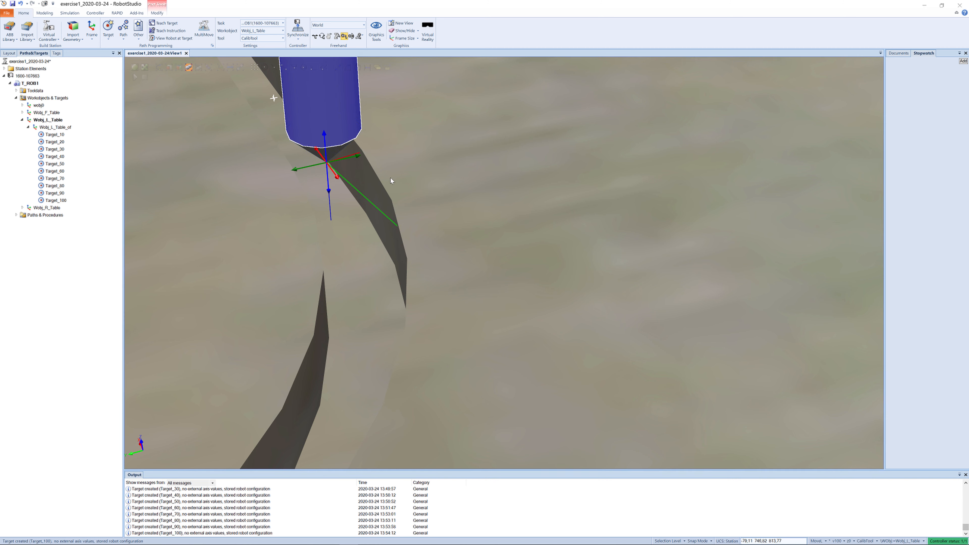
{"action": "left_click", "coordinate": [163, 24]}
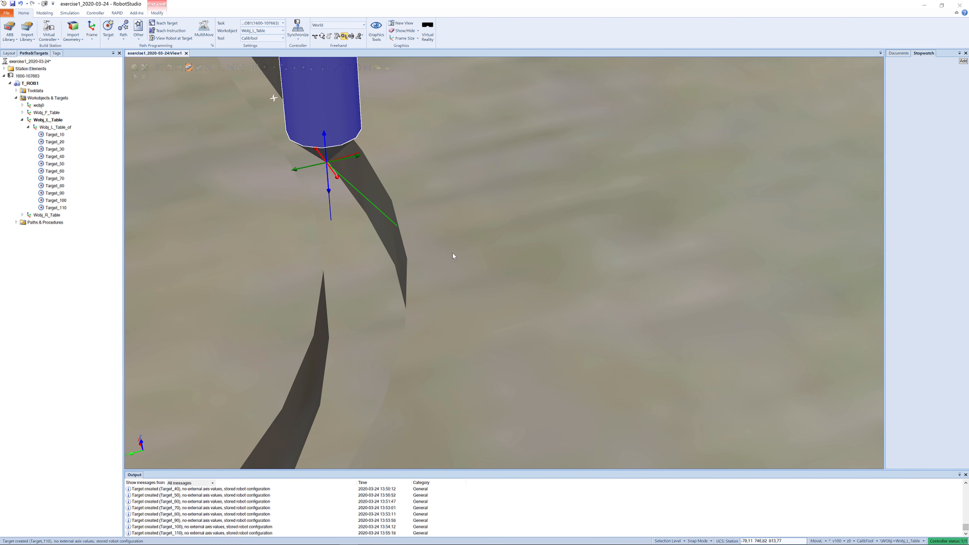
- Jog the tool around the curved section of the groove and teach a target on the arc
{"action": "left_click_drag", "start_coordinate": [453, 253], "coordinate": [532, 212], "text": "ctrl+shift"}
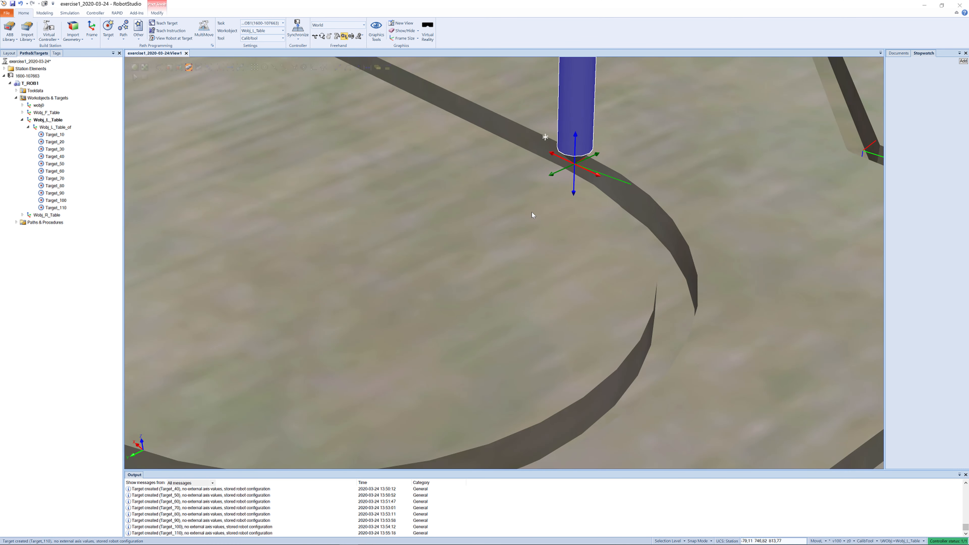
{"action": "scroll", "coordinate": [532, 214], "scroll_direction": "down", "scroll_amount": 2}
{"action": "left_click_drag", "start_coordinate": [549, 291], "coordinate": [528, 278], "text": "ctrl"}
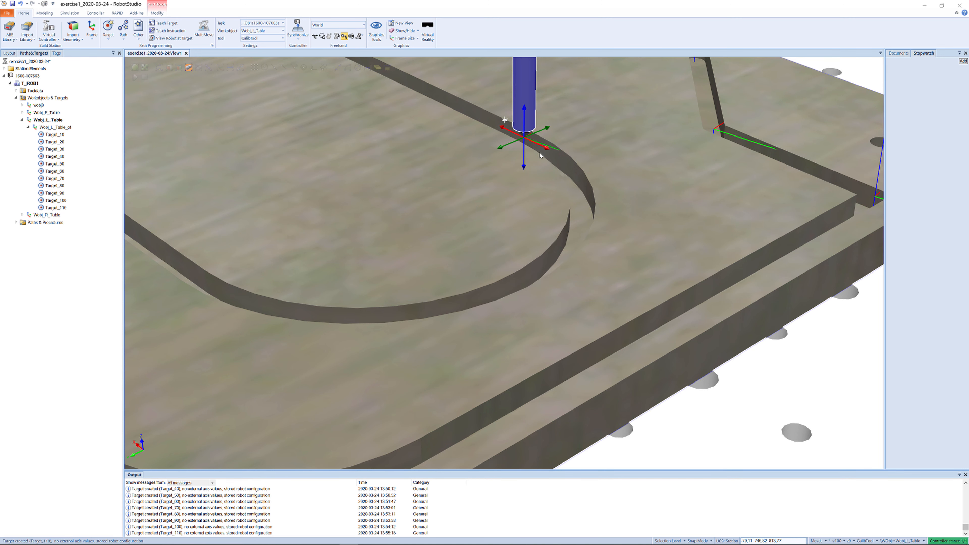
{"action": "left_click_drag", "start_coordinate": [547, 150], "coordinate": [558, 287]}
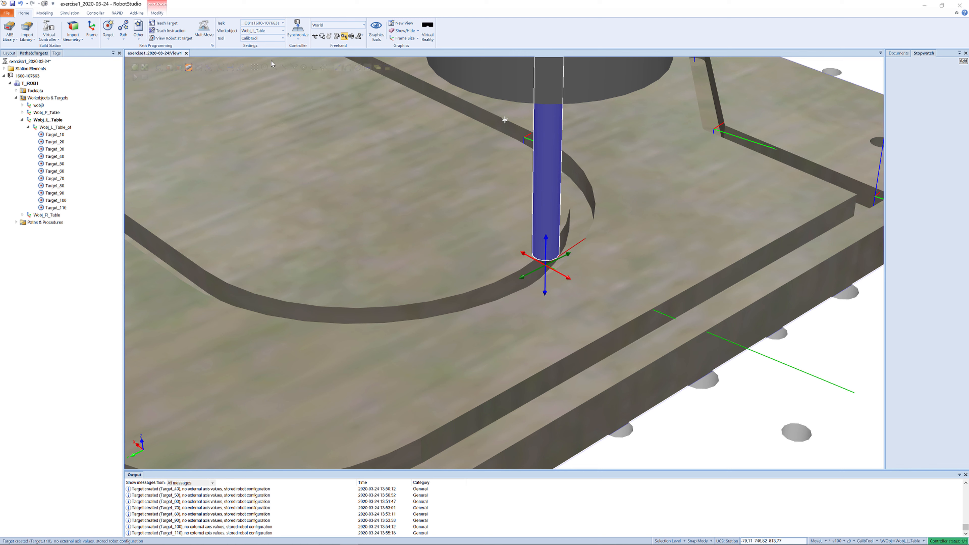
{"action": "left_click", "coordinate": [166, 23]}
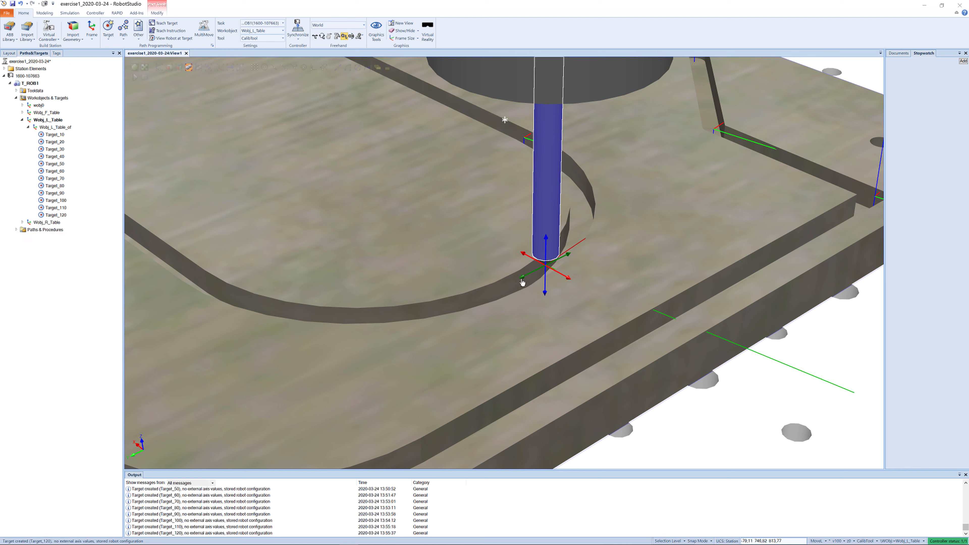
- Jog the tool to the end of the arc where the straight groove begins and teach a target
{"action": "left_click_drag", "start_coordinate": [523, 281], "coordinate": [266, 330]}
{"action": "left_click_drag", "start_coordinate": [281, 378], "coordinate": [193, 269]}
{"action": "scroll", "coordinate": [284, 287], "scroll_direction": "up", "scroll_amount": 3}
{"action": "left_click_drag", "start_coordinate": [317, 282], "coordinate": [389, 296], "text": "ctrl+shift"}
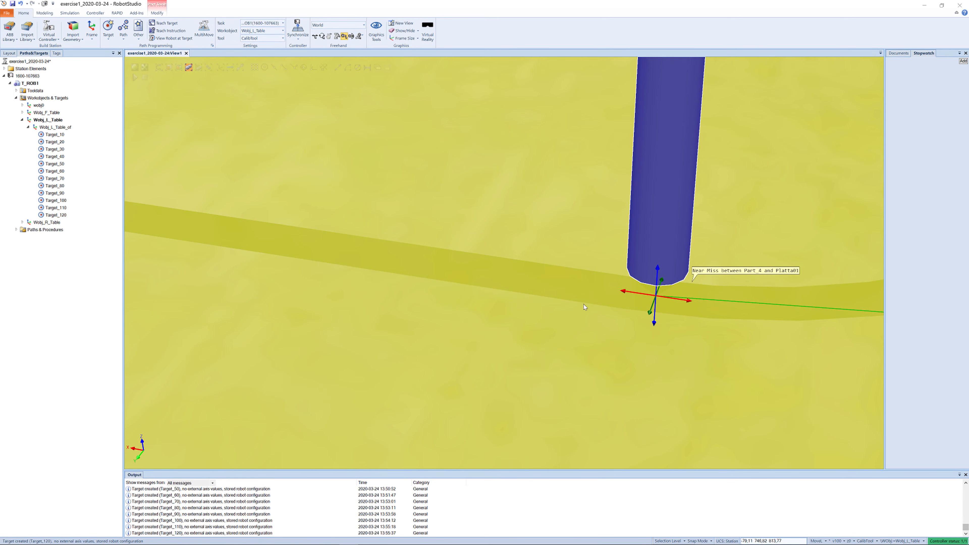
{"action": "right_click", "coordinate": [660, 278]}
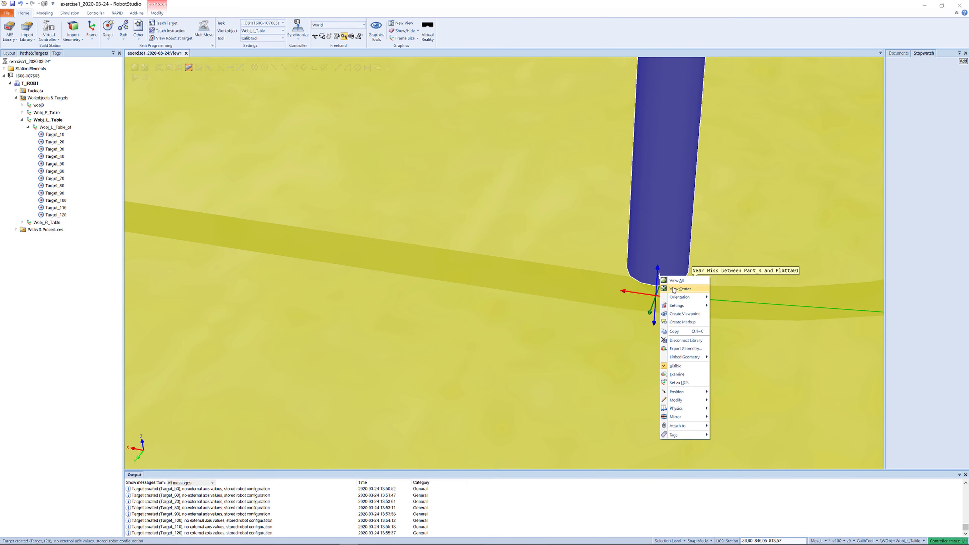
{"action": "left_click", "coordinate": [674, 290]}
{"action": "left_click", "coordinate": [594, 268]}
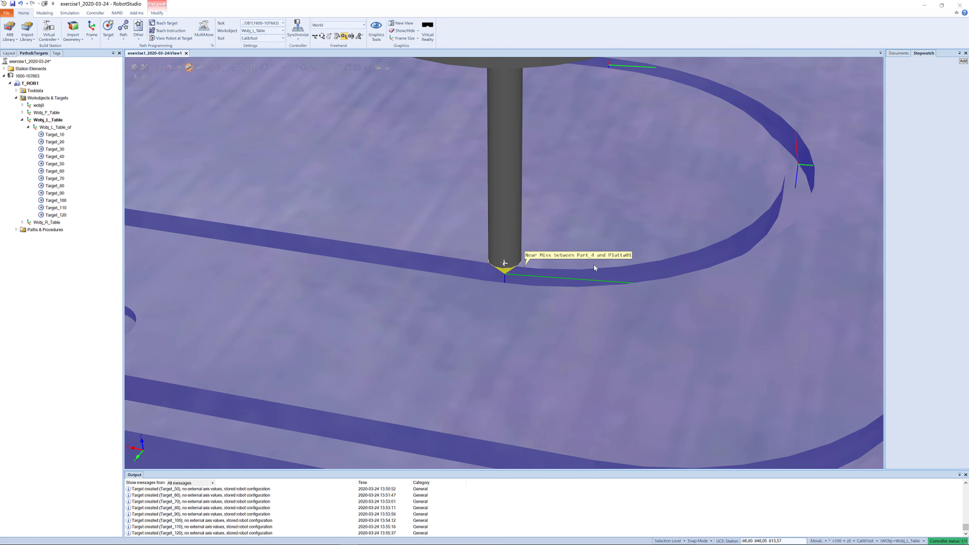
{"action": "scroll", "coordinate": [560, 266], "scroll_direction": "up", "scroll_amount": 5}
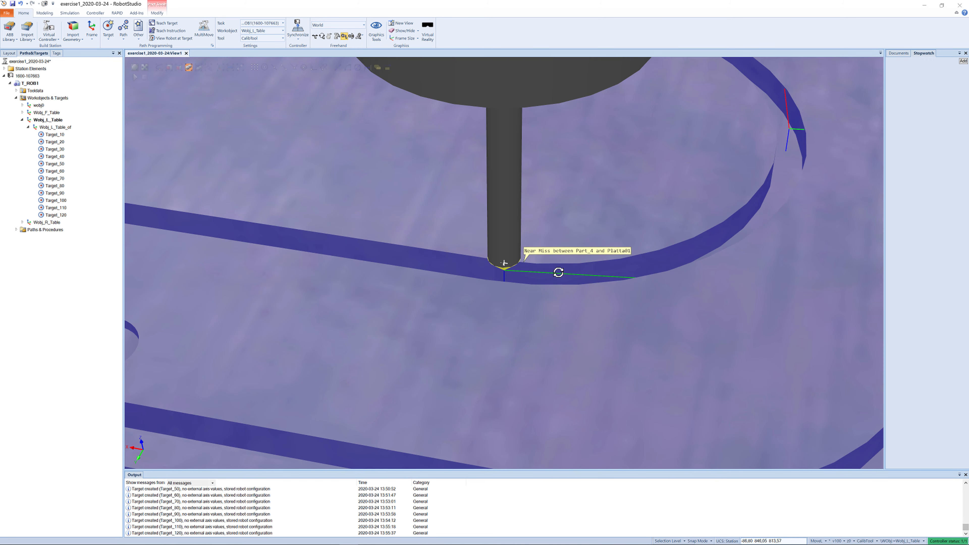
{"action": "scroll", "coordinate": [558, 268], "scroll_direction": "up", "scroll_amount": 3}
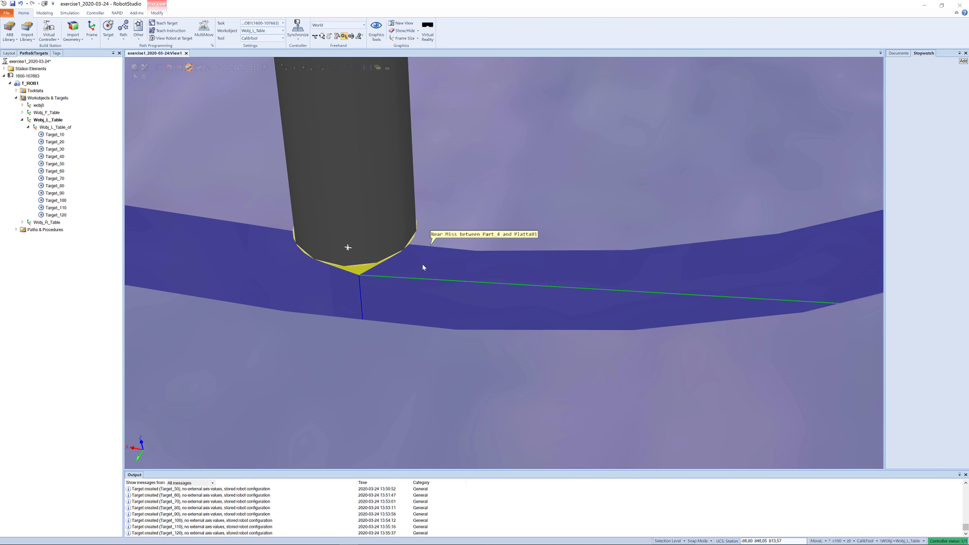
{"action": "left_click", "coordinate": [382, 233]}
{"action": "left_click_drag", "start_coordinate": [392, 283], "coordinate": [501, 299]}
{"action": "left_click_drag", "start_coordinate": [498, 300], "coordinate": [342, 260]}
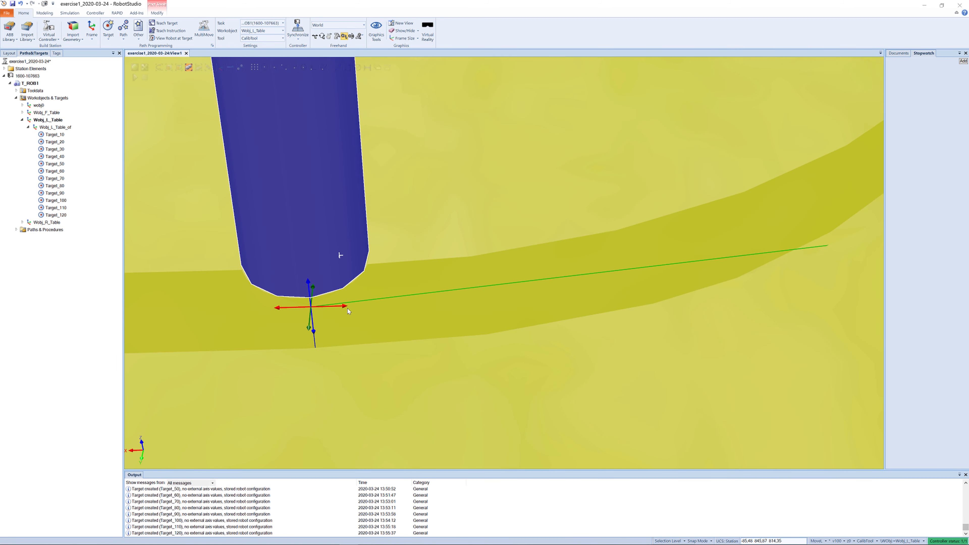
{"action": "left_click", "coordinate": [343, 305]}
{"action": "left_click", "coordinate": [331, 288]}
{"action": "left_click_drag", "start_coordinate": [309, 330], "coordinate": [309, 343]}
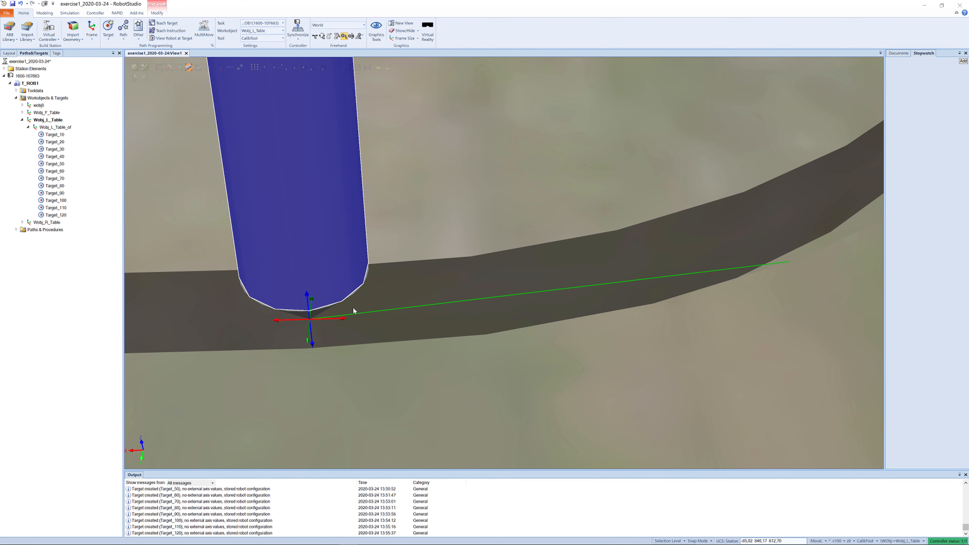
{"action": "left_click", "coordinate": [166, 24]}
- Jog the tool along the straight groove to the corner near the board edge and teach a target there
{"action": "middle_click_drag", "start_coordinate": [394, 318], "coordinate": [521, 312]}
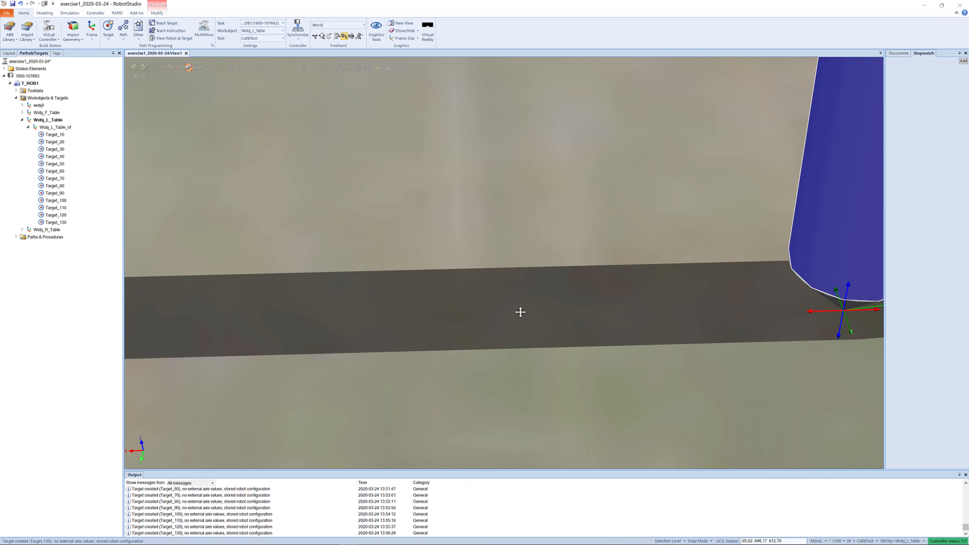
{"action": "left_click_drag", "start_coordinate": [520, 312], "coordinate": [517, 303], "text": "ctrl"}
{"action": "scroll", "coordinate": [530, 305], "scroll_direction": "down", "scroll_amount": 7}
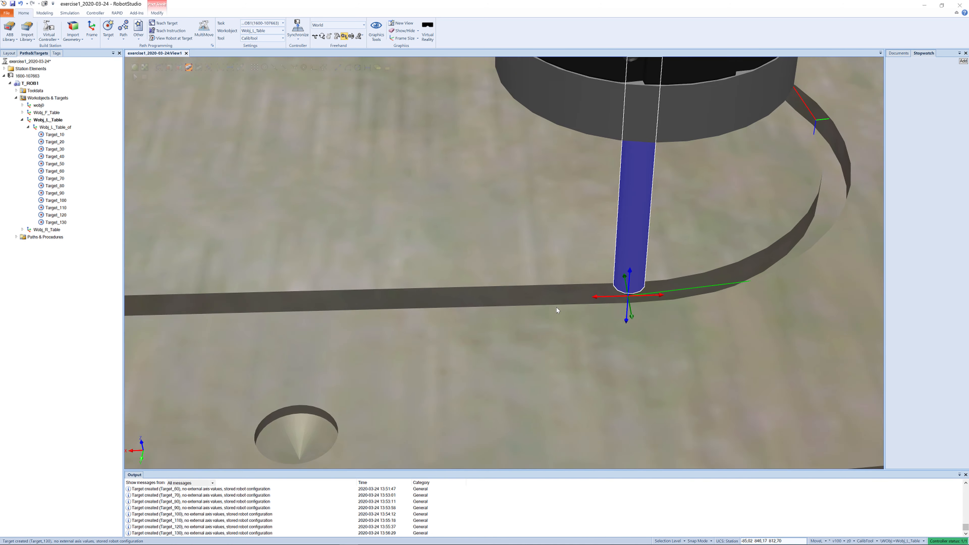
{"action": "scroll", "coordinate": [559, 306], "scroll_direction": "down", "scroll_amount": 6}
{"action": "mouse_move", "coordinate": [565, 304]}
{"action": "left_mouse_down", "text": "ctrl"}
{"action": "mouse_move", "coordinate": [618, 310]}
{"action": "mouse_move", "coordinate": [234, 298]}
{"action": "left_mouse_up", "text": "ctrl"}
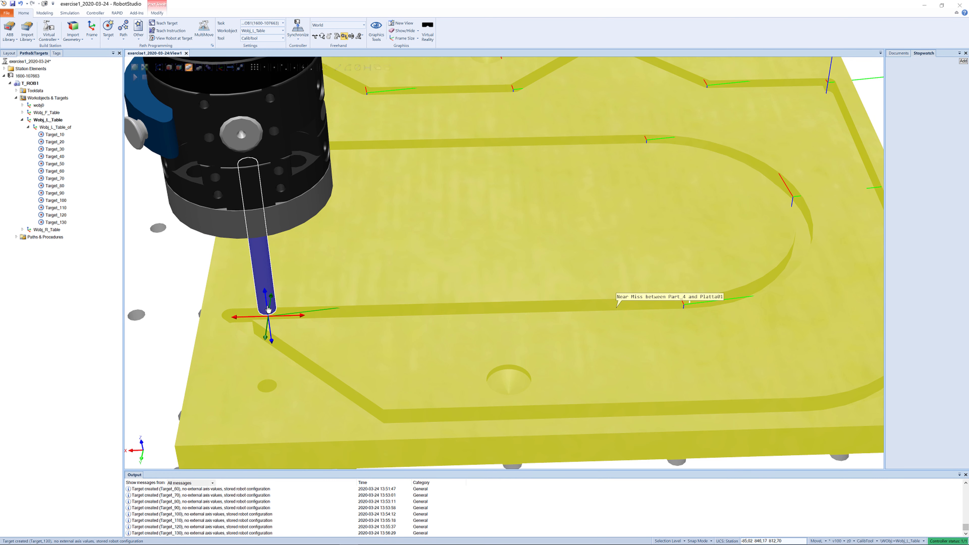
{"action": "left_click_drag", "start_coordinate": [271, 312], "coordinate": [272, 317]}
{"action": "left_click_drag", "start_coordinate": [311, 281], "coordinate": [317, 303], "text": "ctrl+shift"}
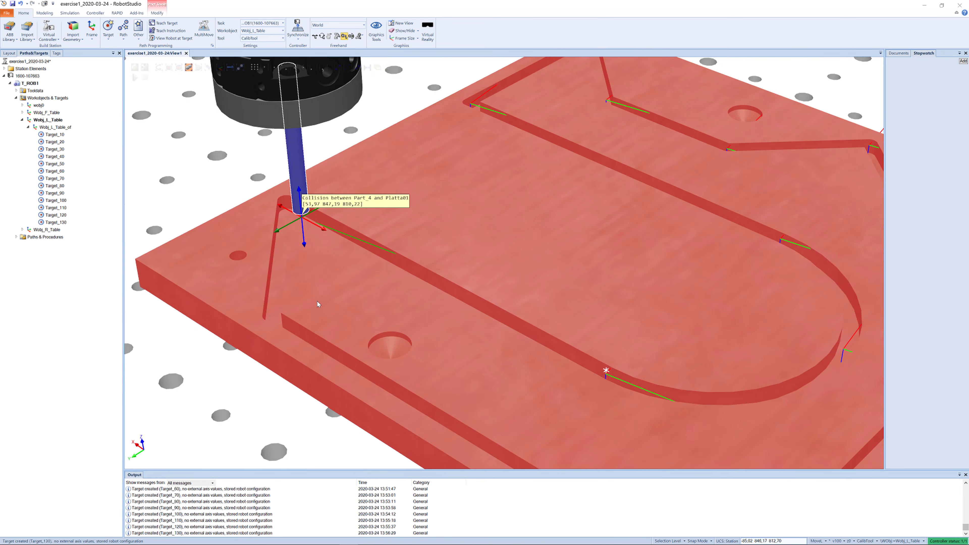
{"action": "left_click_drag", "start_coordinate": [316, 213], "coordinate": [324, 207]}
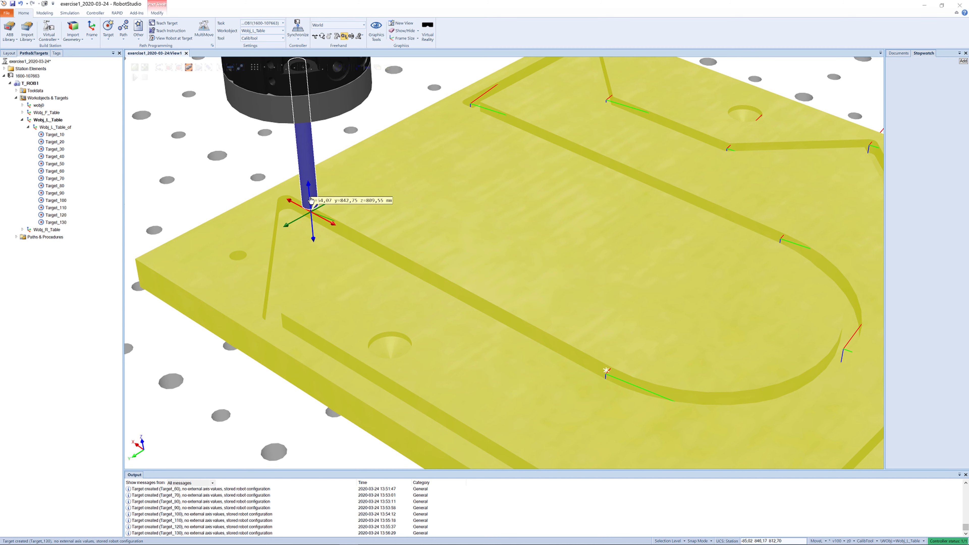
{"action": "left_click_drag", "start_coordinate": [311, 201], "coordinate": [311, 200]}
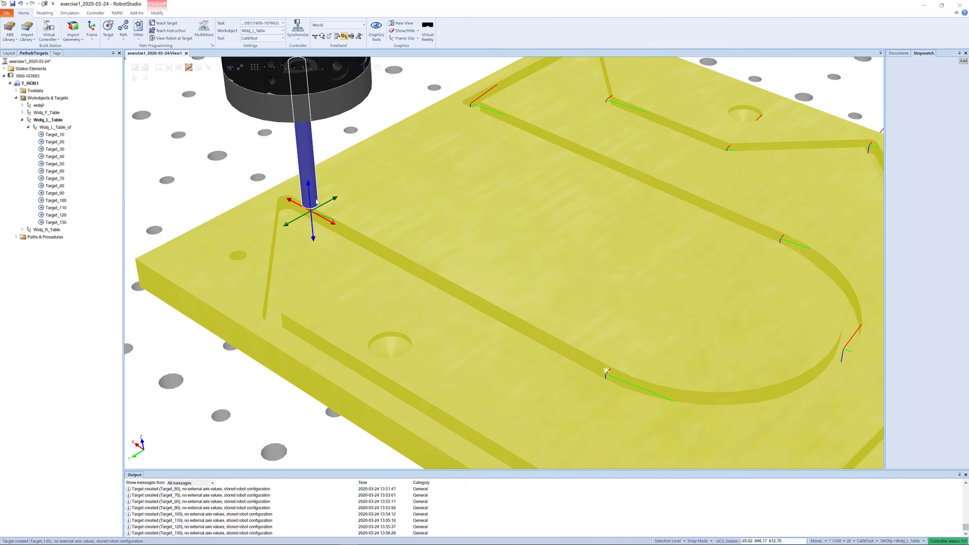
{"action": "left_click", "coordinate": [326, 206]}
{"action": "left_click", "coordinate": [313, 201]}
{"action": "left_click", "coordinate": [329, 203]}
{"action": "left_click", "coordinate": [316, 205]}
{"action": "mouse_move", "coordinate": [335, 203]}
{"action": "left_mouse_down"}
{"action": "mouse_move", "coordinate": [350, 234]}
{"action": "mouse_move", "coordinate": [391, 236]}
{"action": "mouse_move", "coordinate": [466, 322]}
{"action": "left_mouse_up"}
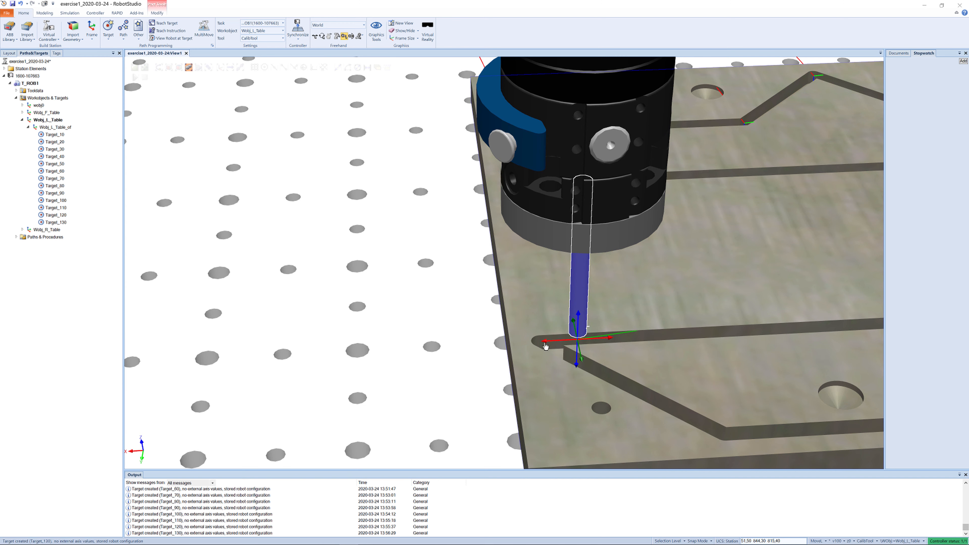
{"action": "left_click_drag", "start_coordinate": [545, 345], "coordinate": [508, 344]}
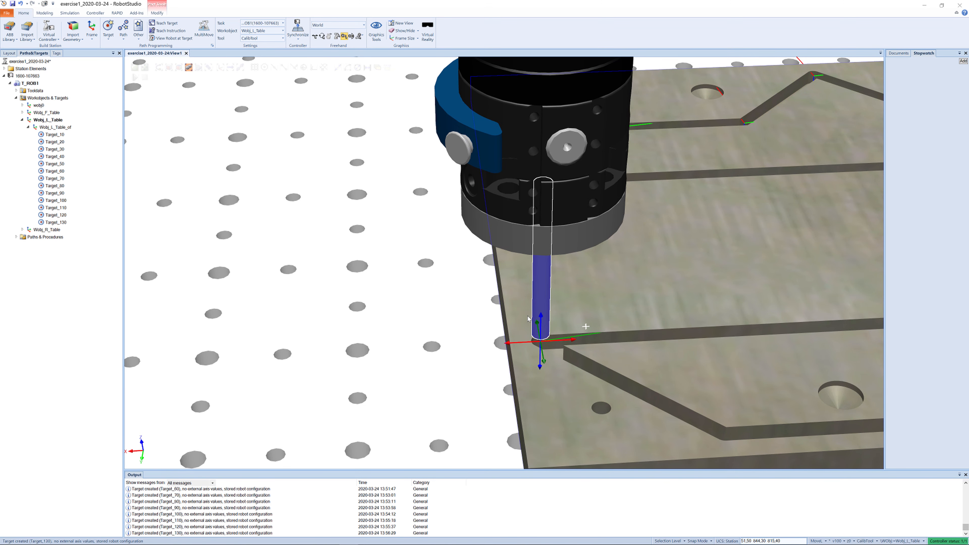
{"action": "left_click", "coordinate": [160, 24]}
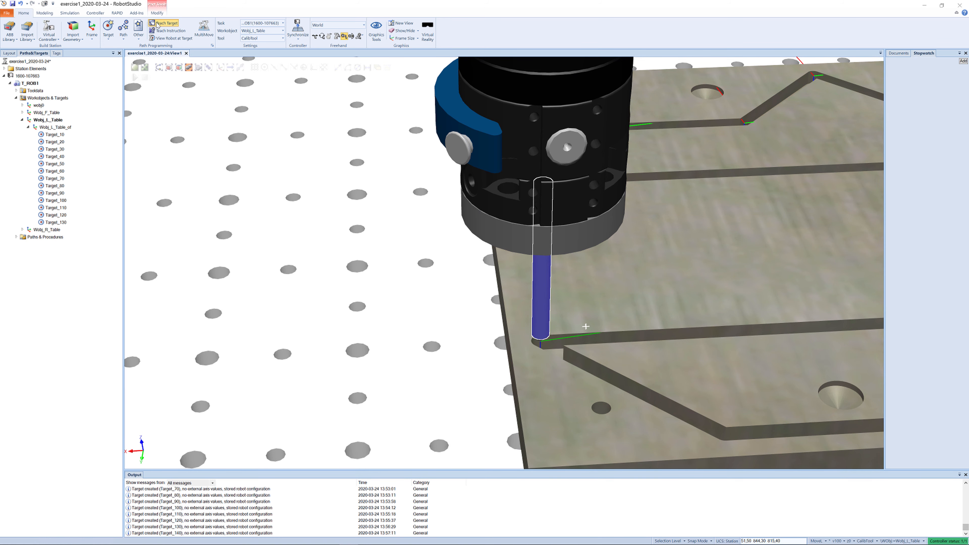
- Jog the tool down the diagonal groove to its lower end and teach a target
{"action": "left_click_drag", "start_coordinate": [865, 437], "coordinate": [663, 337], "text": "ctrl"}
{"action": "left_click_drag", "start_coordinate": [664, 335], "coordinate": [712, 387], "text": "ctrl"}
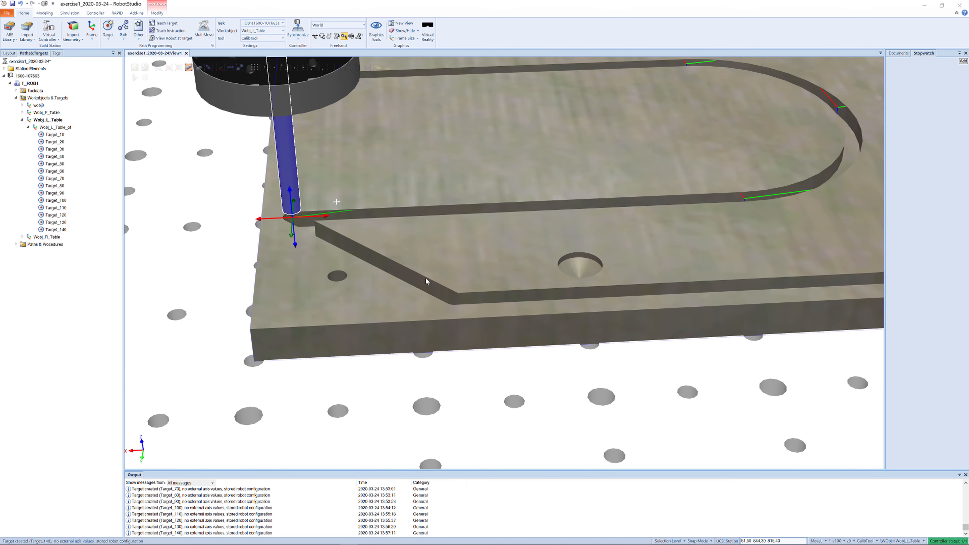
{"action": "mouse_move", "coordinate": [327, 219]}
{"action": "left_mouse_down"}
{"action": "mouse_move", "coordinate": [504, 236]}
{"action": "mouse_move", "coordinate": [467, 234]}
{"action": "mouse_move", "coordinate": [478, 302]}
{"action": "mouse_move", "coordinate": [551, 310]}
{"action": "mouse_move", "coordinate": [413, 192]}
{"action": "mouse_move", "coordinate": [319, 191]}
{"action": "mouse_move", "coordinate": [405, 241]}
{"action": "left_mouse_up"}
{"action": "left_click_drag", "start_coordinate": [443, 331], "coordinate": [525, 329]}
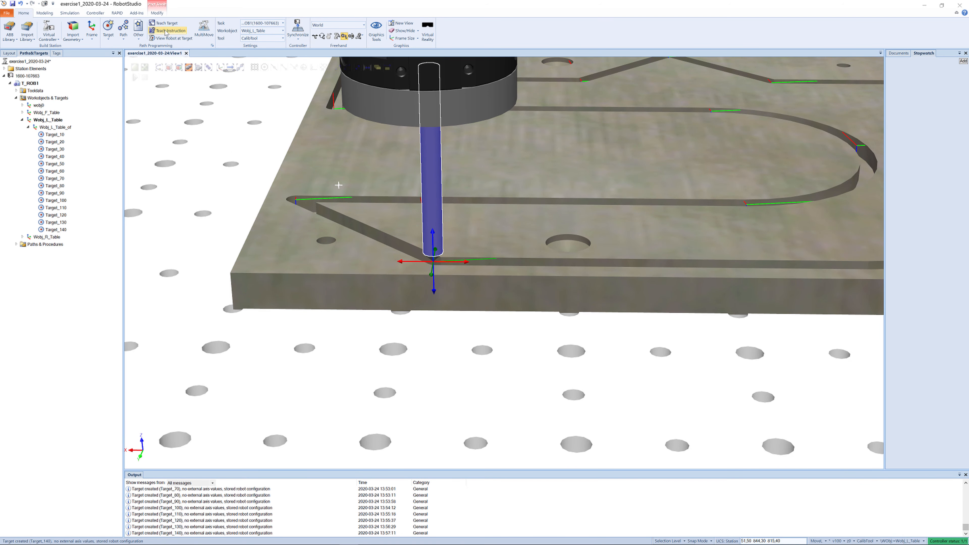
{"action": "left_click", "coordinate": [160, 24]}
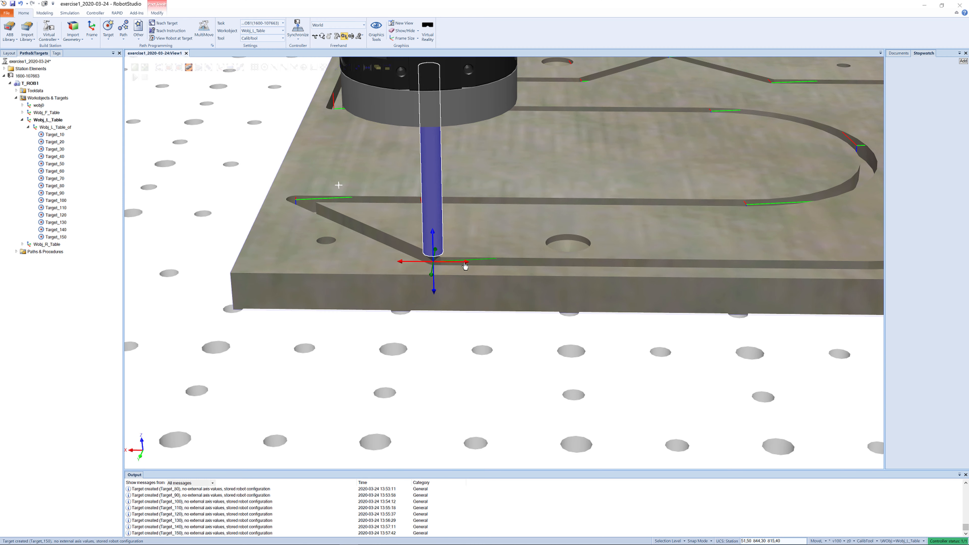
- Jog the tool along the front groove toward the curve and teach another target
{"action": "left_click_drag", "start_coordinate": [465, 266], "coordinate": [667, 297], "text": "ctrl+shift"}
{"action": "mouse_move", "coordinate": [602, 285]}
{"action": "left_mouse_down"}
{"action": "mouse_move", "coordinate": [692, 297]}
{"action": "mouse_move", "coordinate": [675, 308]}
{"action": "left_mouse_up"}
{"action": "scroll", "coordinate": [621, 306], "scroll_direction": "up", "scroll_amount": 1}
{"action": "scroll", "coordinate": [621, 307], "scroll_direction": "up", "scroll_amount": 2}
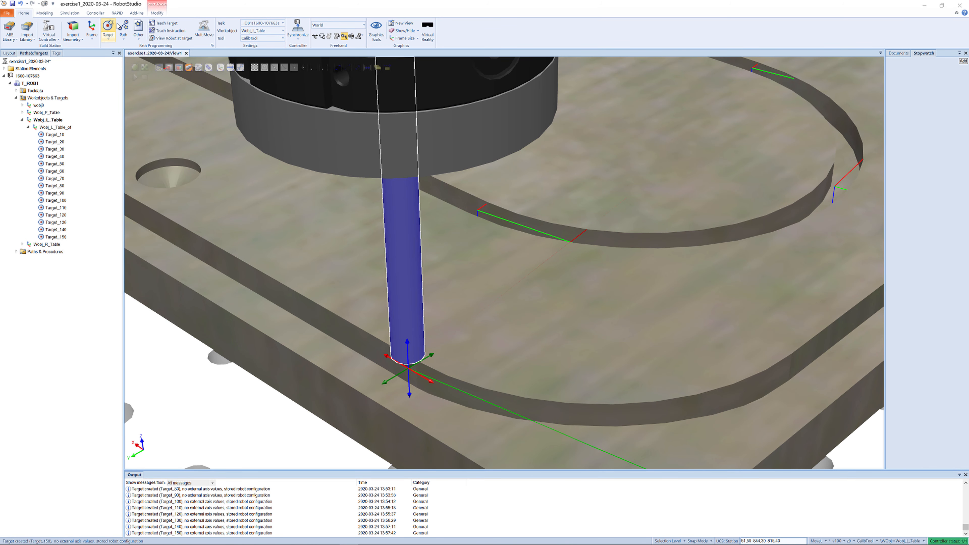
{"action": "left_click", "coordinate": [156, 25]}
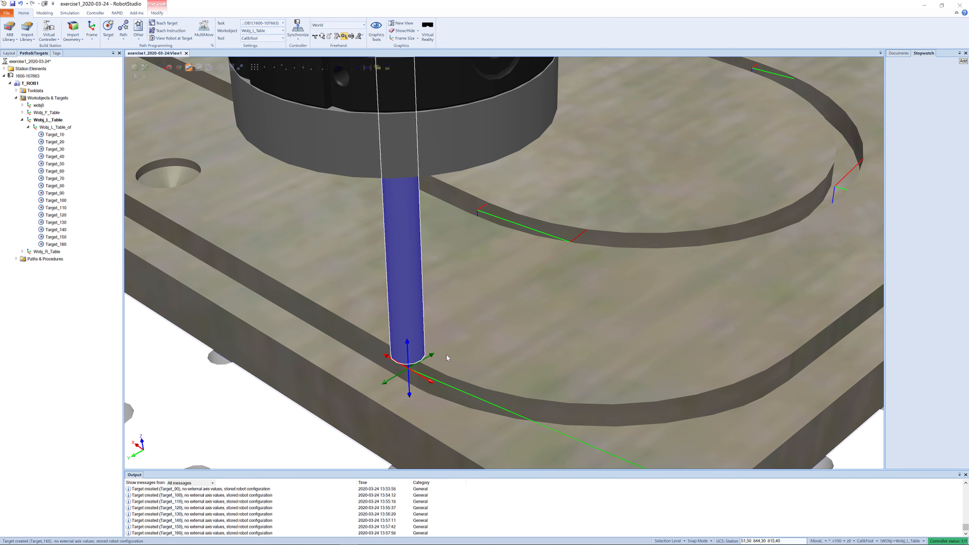
- Jog the tool further along the front groove onto the curve and teach a target there
{"action": "mouse_move", "coordinate": [431, 385]}
{"action": "left_mouse_down"}
{"action": "mouse_move", "coordinate": [611, 448]}
{"action": "mouse_move", "coordinate": [598, 441]}
{"action": "mouse_move", "coordinate": [599, 414]}
{"action": "mouse_move", "coordinate": [627, 392]}
{"action": "left_mouse_up"}
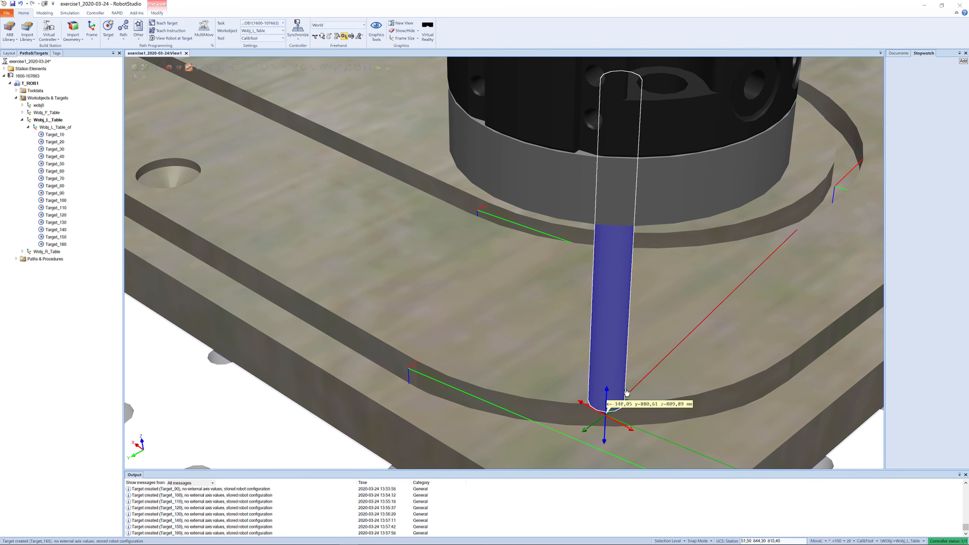
{"action": "left_click", "coordinate": [167, 24]}
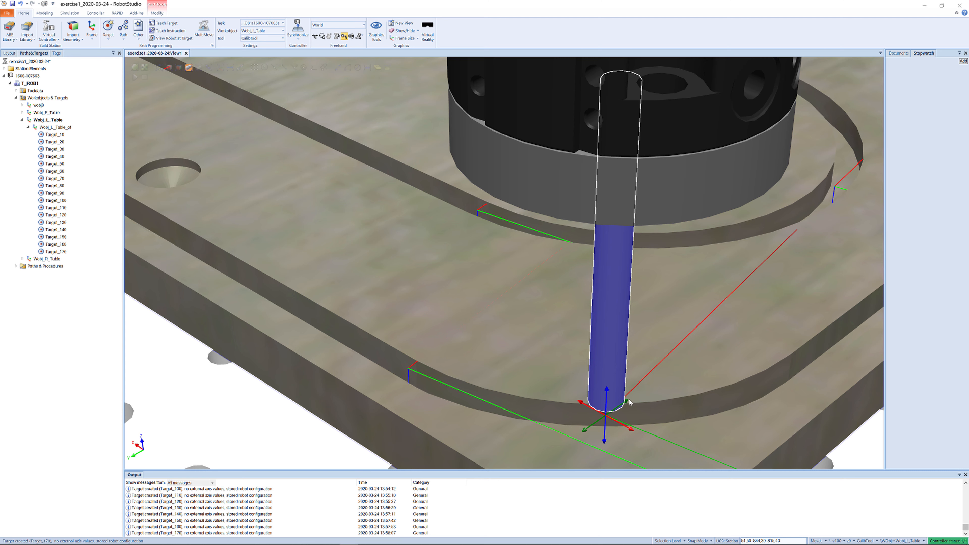
- Jog the tool a short distance along the curved front groove and teach the next target
{"action": "mouse_move", "coordinate": [627, 403]}
{"action": "left_mouse_down"}
{"action": "mouse_move", "coordinate": [672, 377]}
{"action": "mouse_move", "coordinate": [761, 370]}
{"action": "mouse_move", "coordinate": [800, 394]}
{"action": "mouse_move", "coordinate": [833, 375]}
{"action": "mouse_move", "coordinate": [766, 376]}
{"action": "left_mouse_up"}
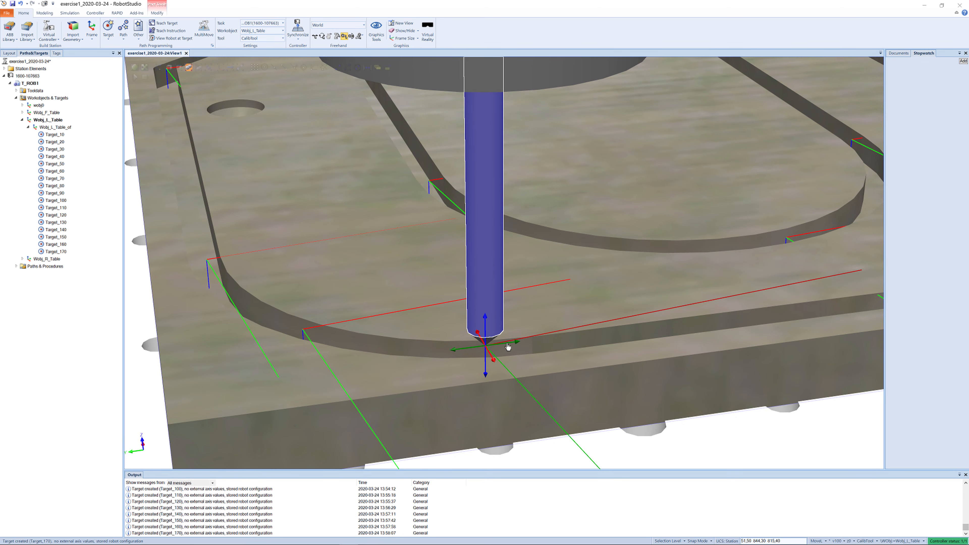
{"action": "mouse_move", "coordinate": [515, 346]}
{"action": "left_mouse_down"}
{"action": "mouse_move", "coordinate": [558, 343]}
{"action": "mouse_move", "coordinate": [543, 365]}
{"action": "left_mouse_up"}
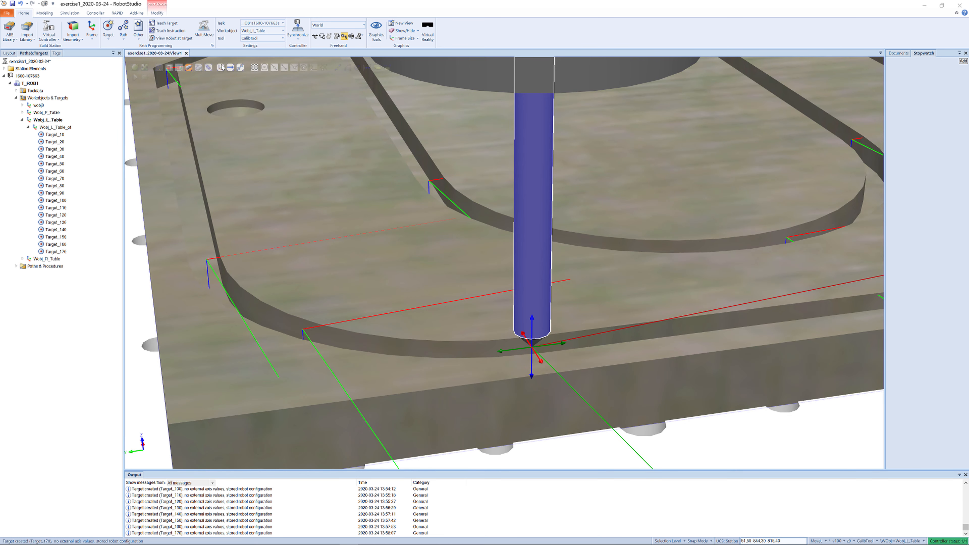
{"action": "left_click", "coordinate": [159, 25]}
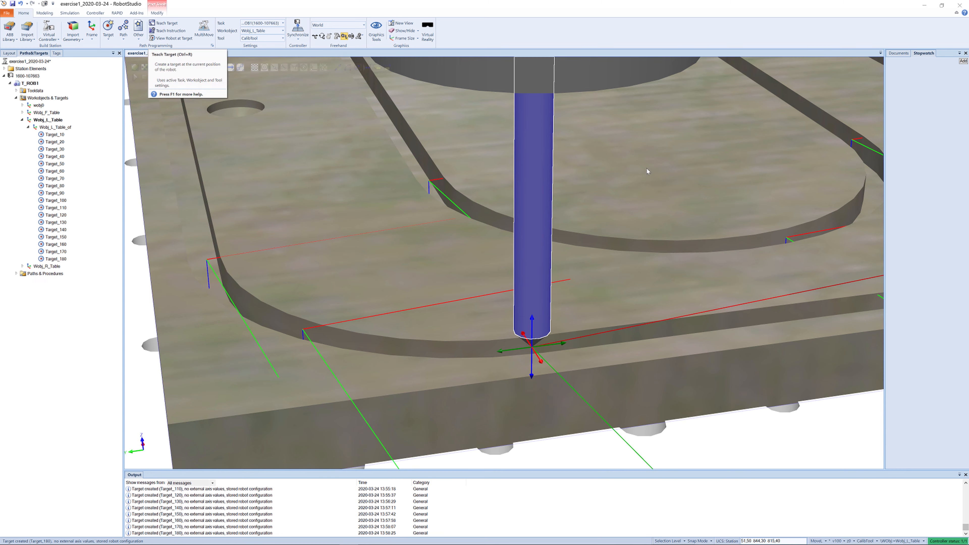
- Jog the tool along the long front groove to its far corner near the board edge and teach a target
{"action": "middle_click_drag", "start_coordinate": [732, 192], "coordinate": [685, 186]}
{"action": "scroll", "coordinate": [681, 191], "scroll_direction": "down", "scroll_amount": 5}
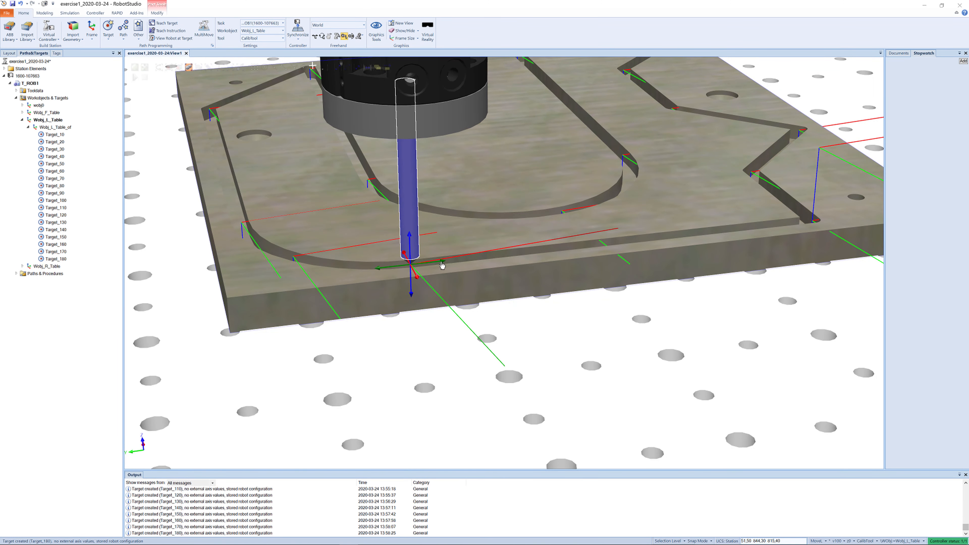
{"action": "mouse_move", "coordinate": [443, 264]}
{"action": "left_mouse_down"}
{"action": "mouse_move", "coordinate": [858, 222]}
{"action": "mouse_move", "coordinate": [833, 228]}
{"action": "mouse_move", "coordinate": [841, 223]}
{"action": "left_mouse_up"}
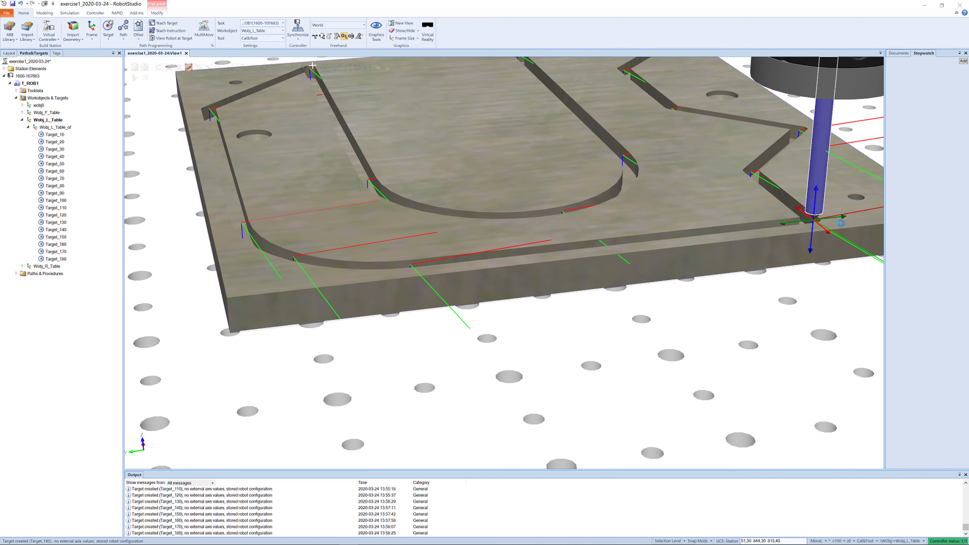
{"action": "left_click", "coordinate": [152, 23]}
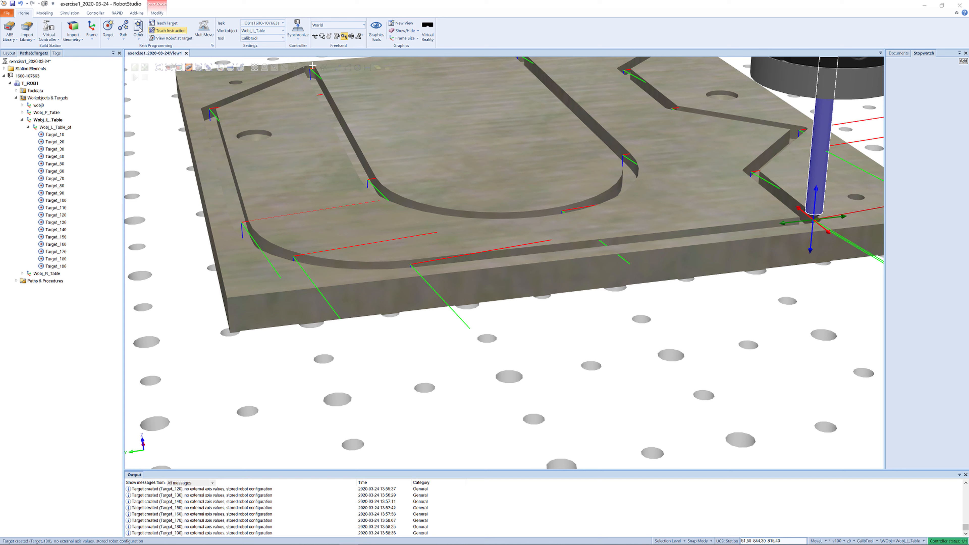